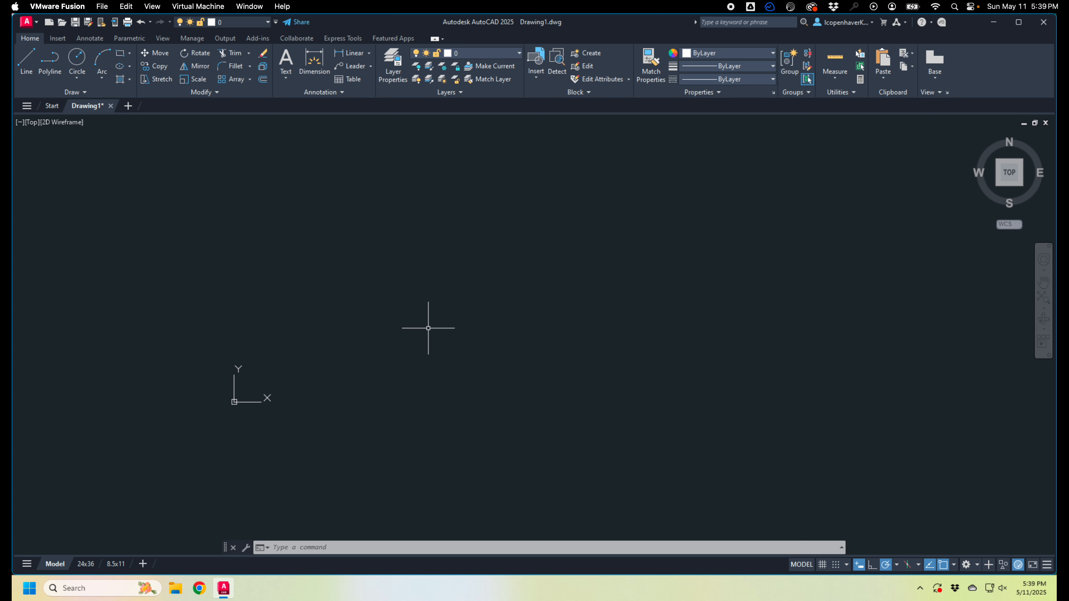
Step: Draw a circle with a diameter of 6 inches in the empty drawing area
text(c)
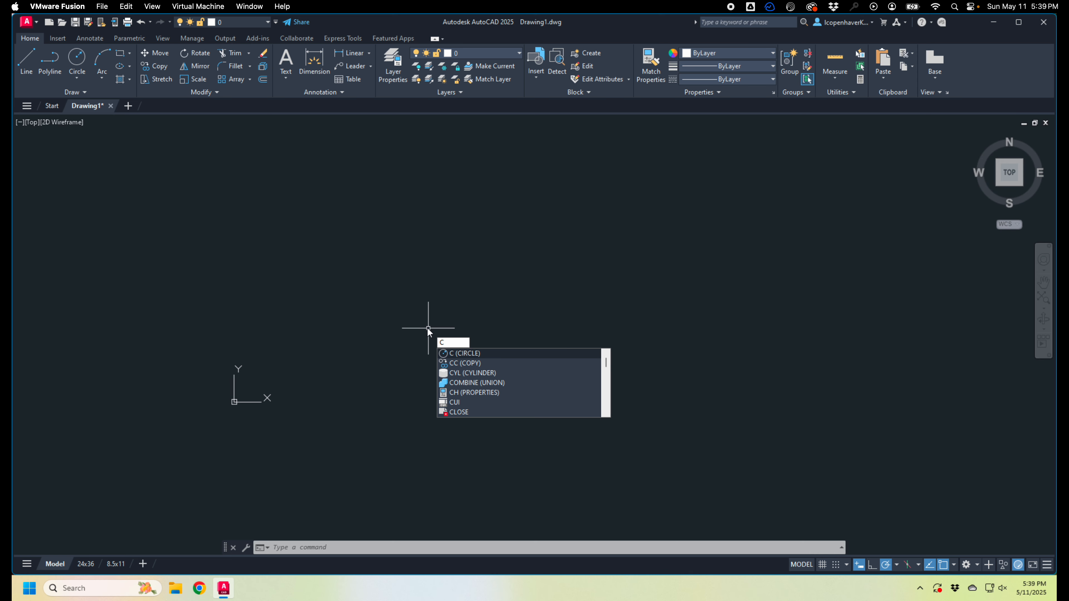
key(Return)
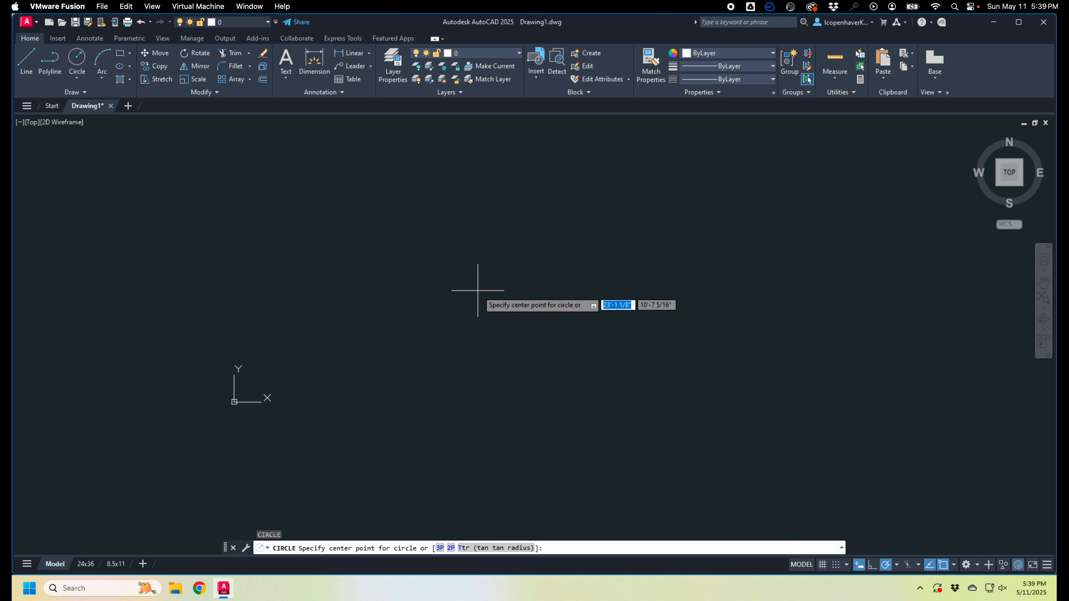
click(478, 290)
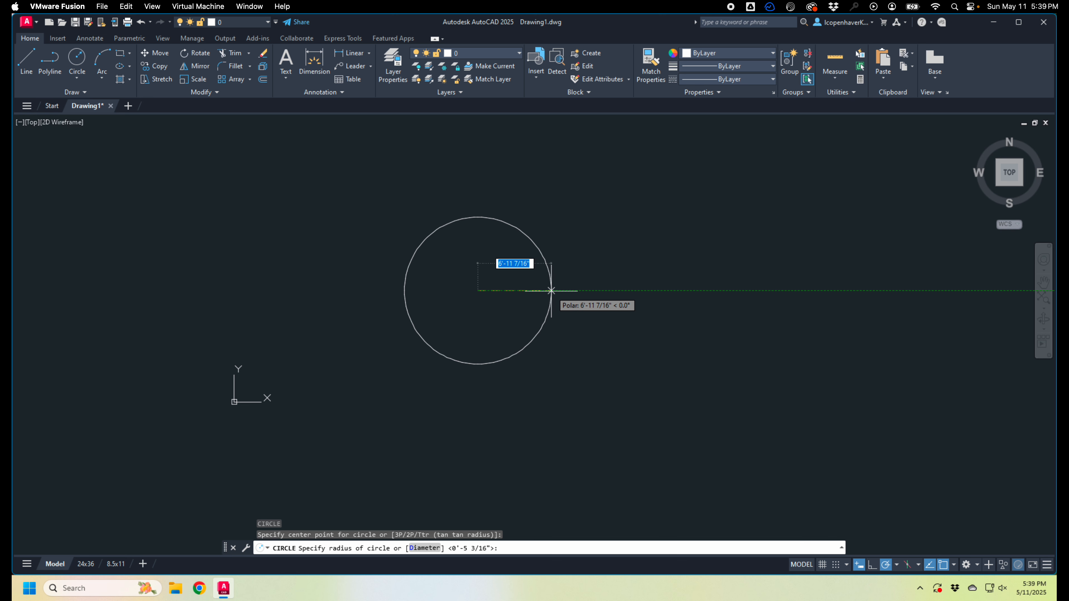
text(d)
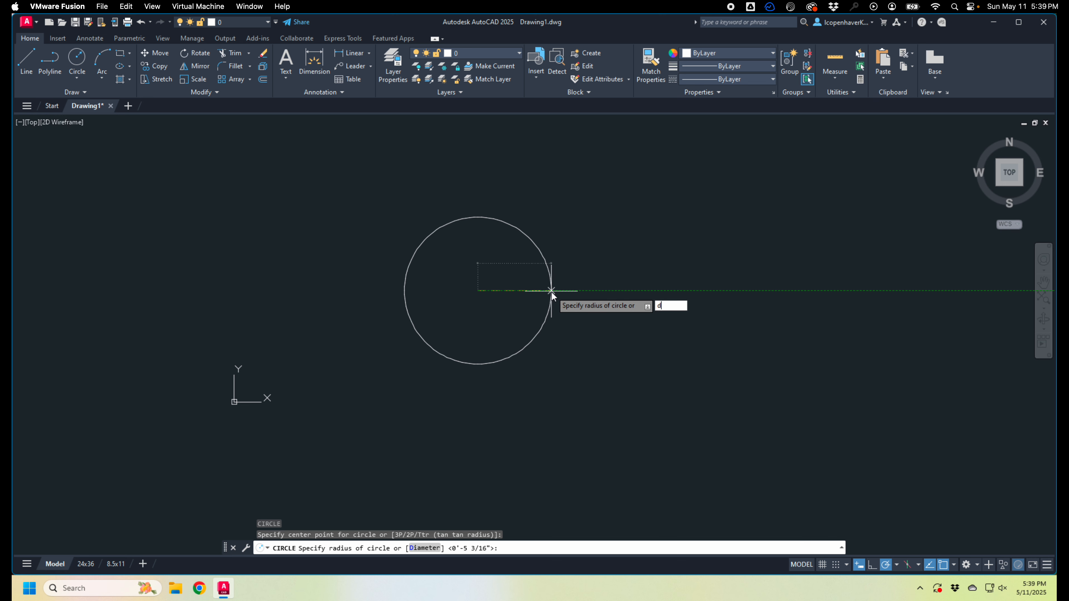
key(Return)
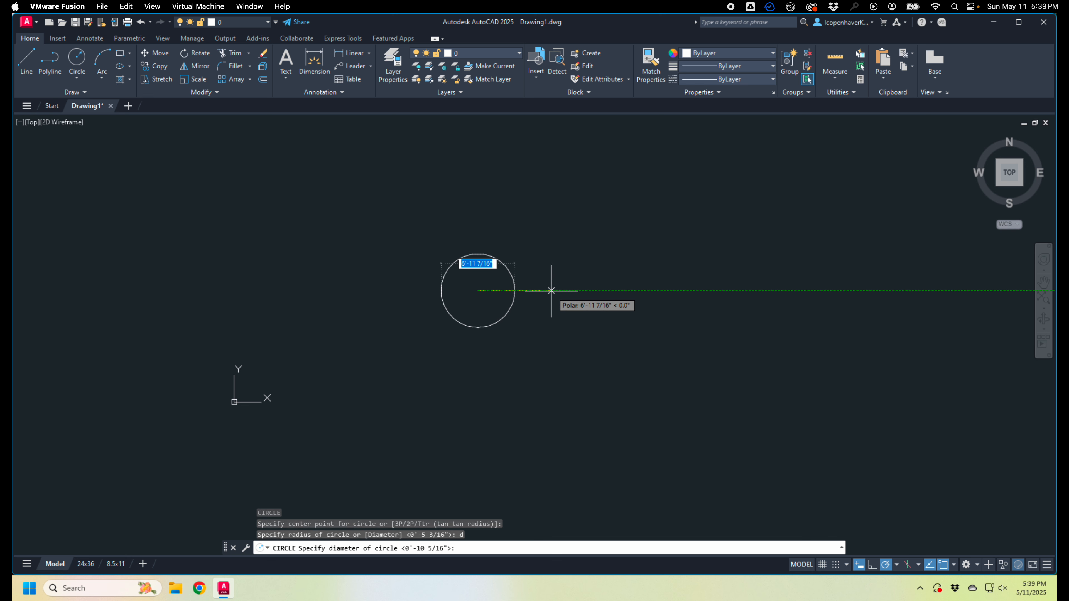
text(6)
key(Return)
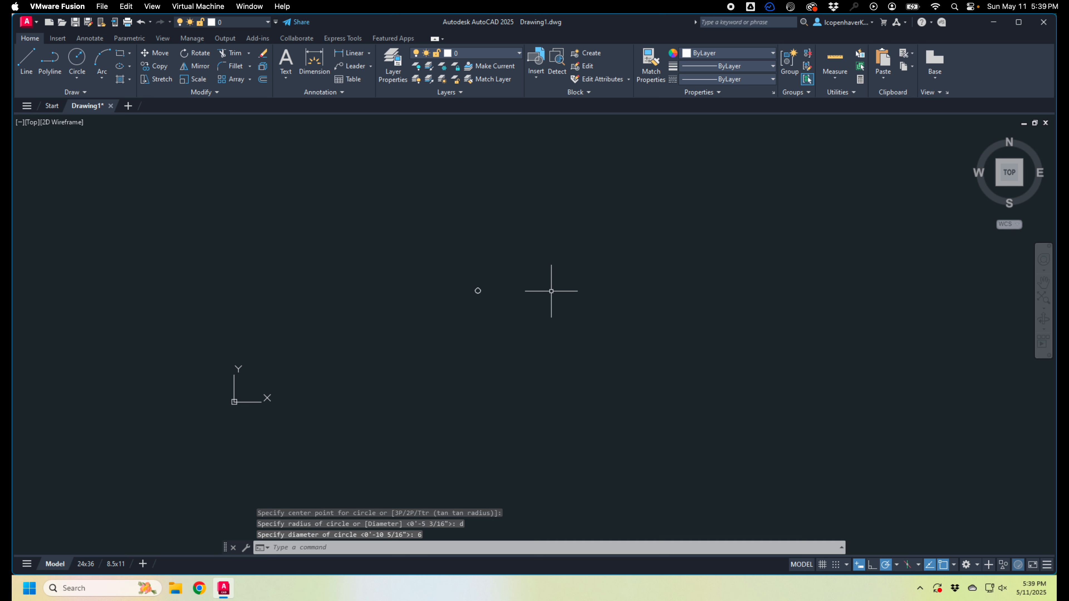
scroll(491, 290, up, 5)
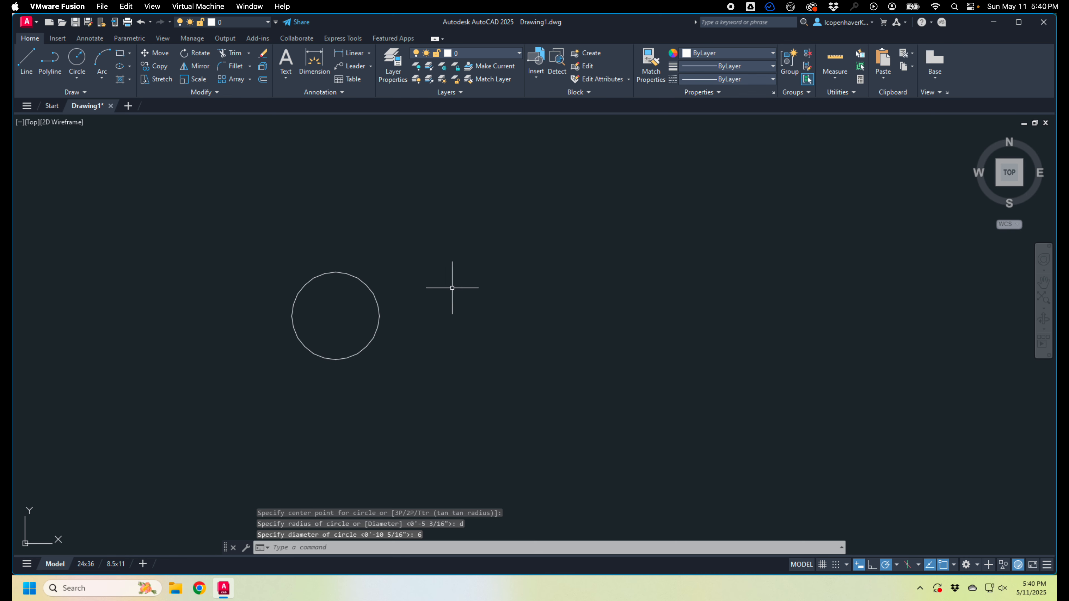
scroll(353, 300, down, 10)
scroll(345, 314, up, 4)
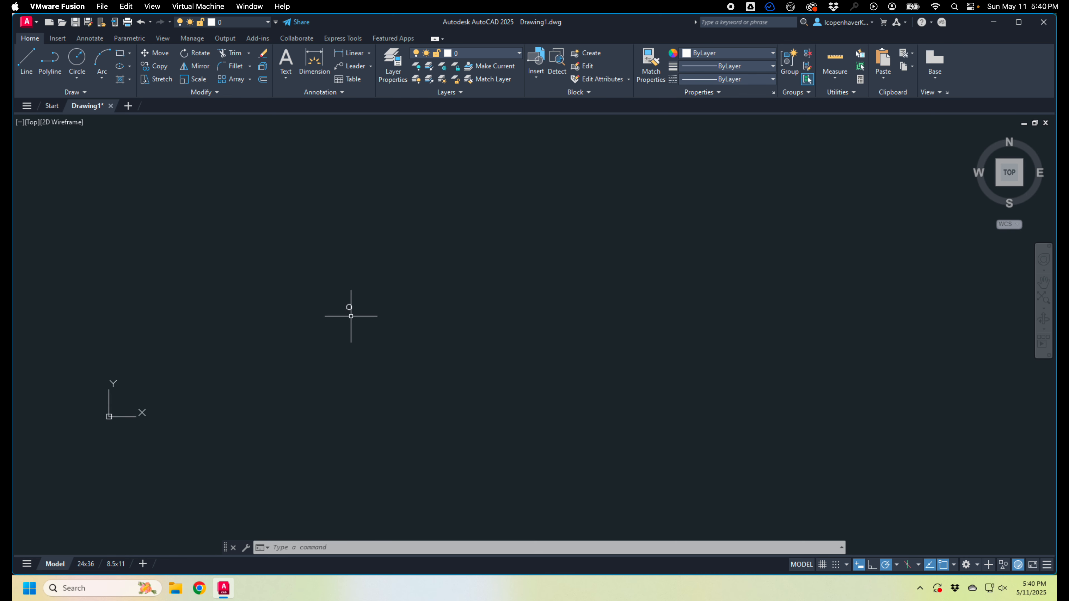
scroll(349, 314, up, 5)
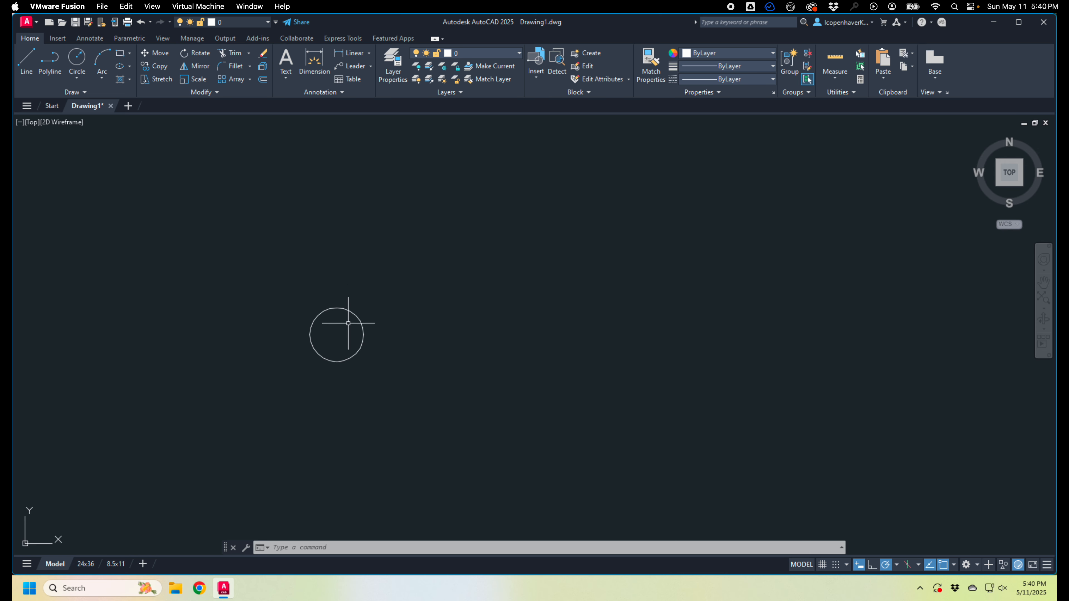
scroll(348, 323, up, 6)
scroll(340, 329, down, 2)
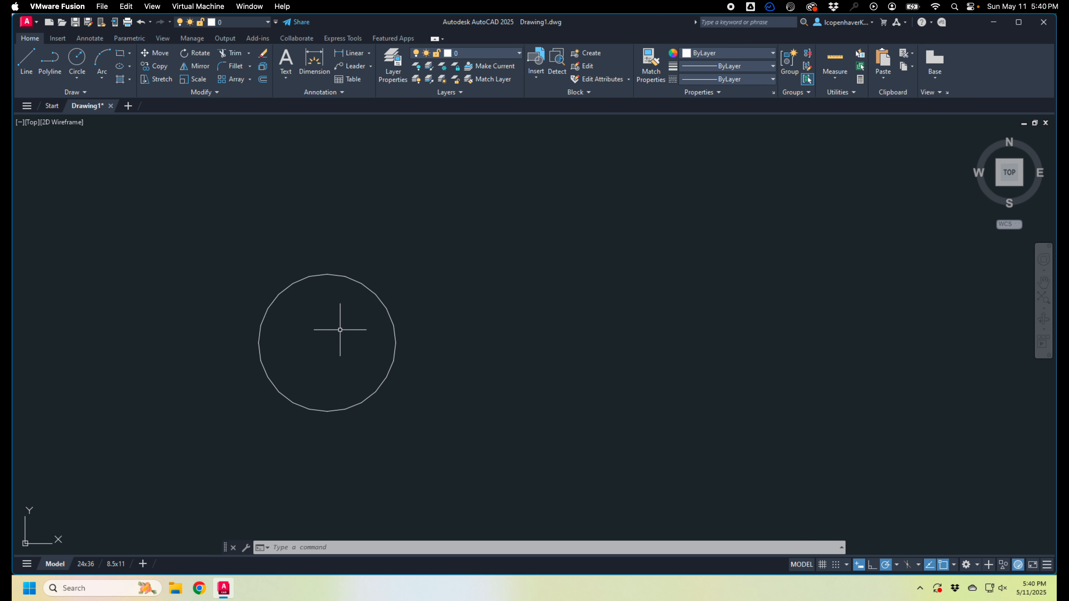
Step: Draw a concentric circle with a diameter of 3/8 inch at the centre of the 6-inch circle
mouse_move(341, 330)
middle_down()
mouse_move(404, 332)
mouse_move(380, 334)
middle_up()
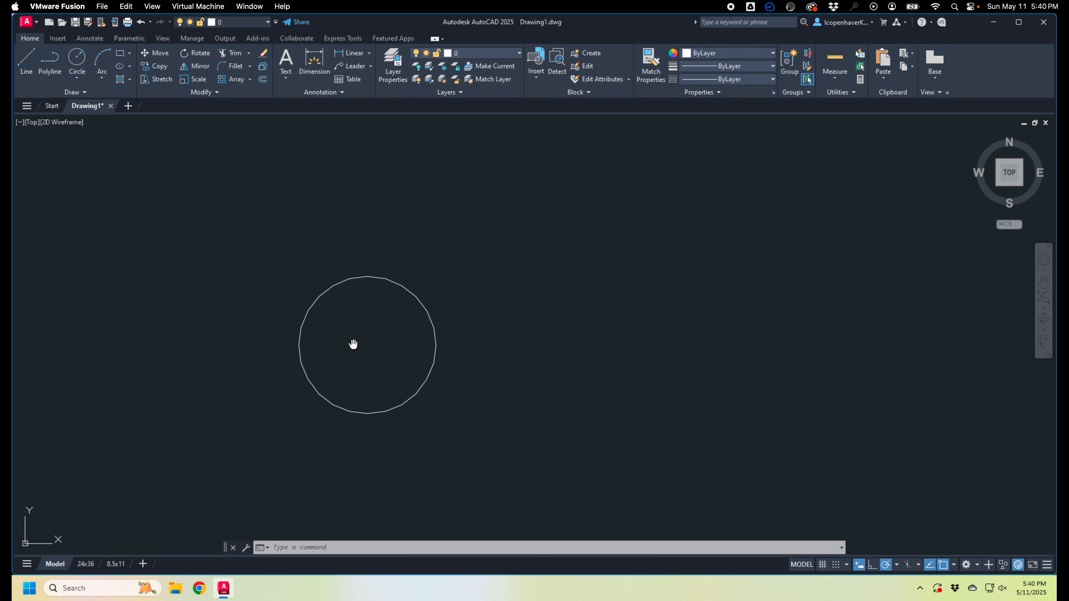
scroll(348, 345, up, 2)
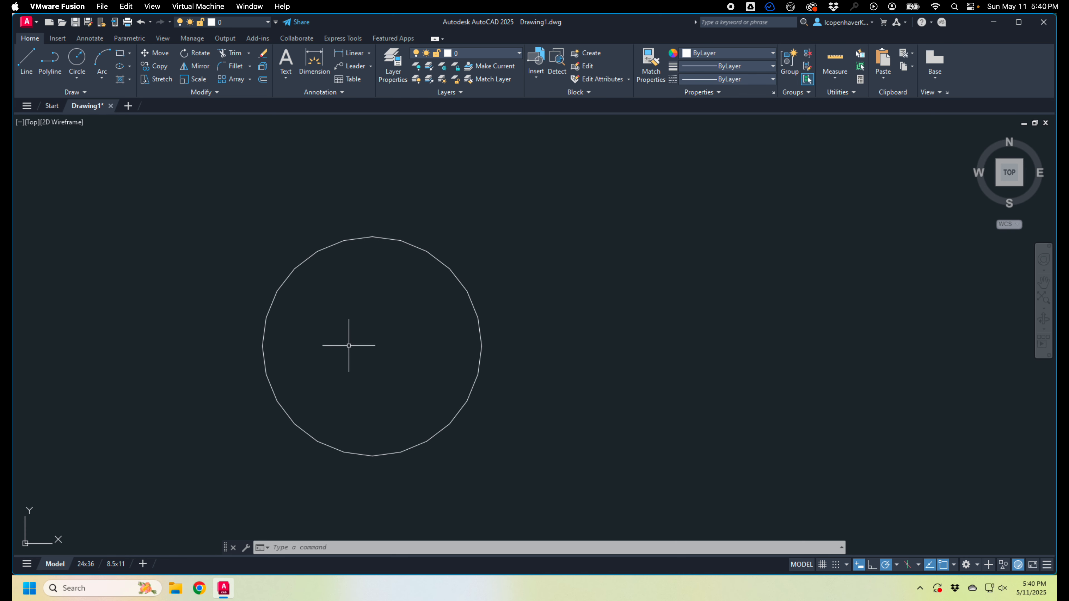
text(c)
key(Return)
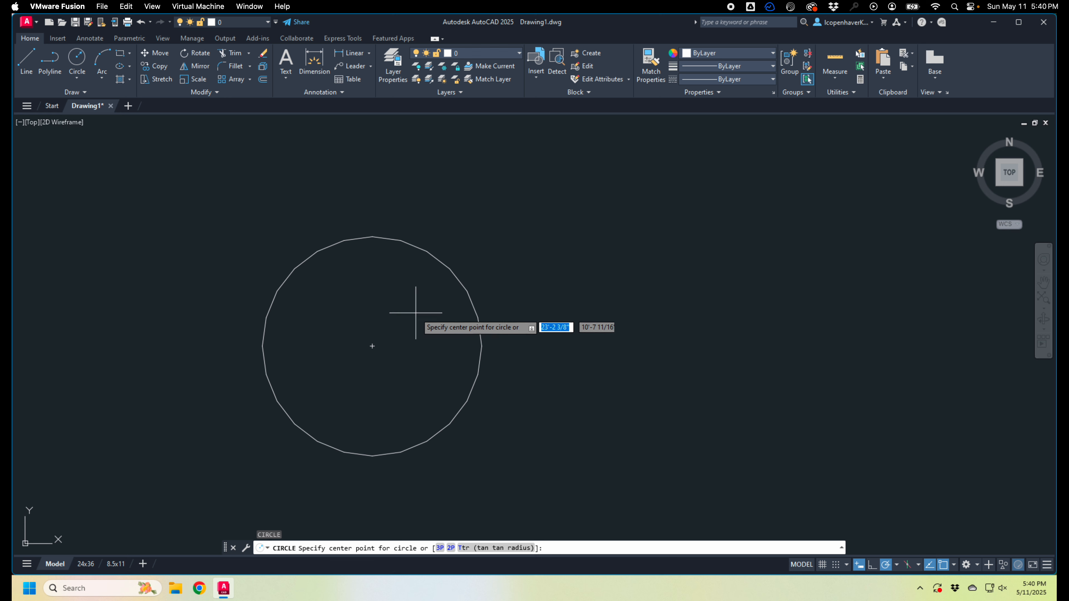
click(372, 346)
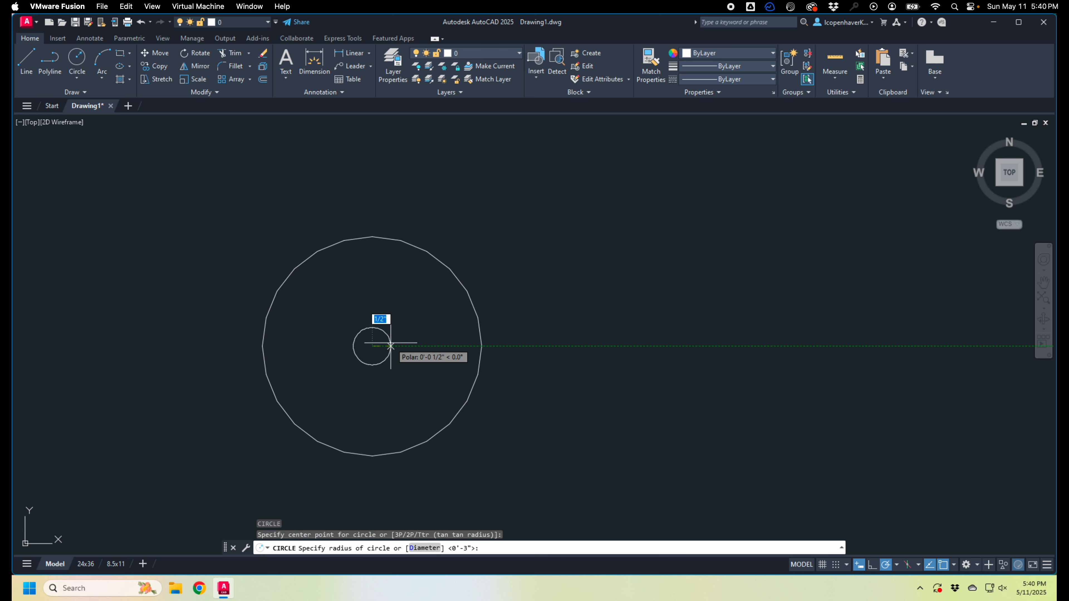
text(d)
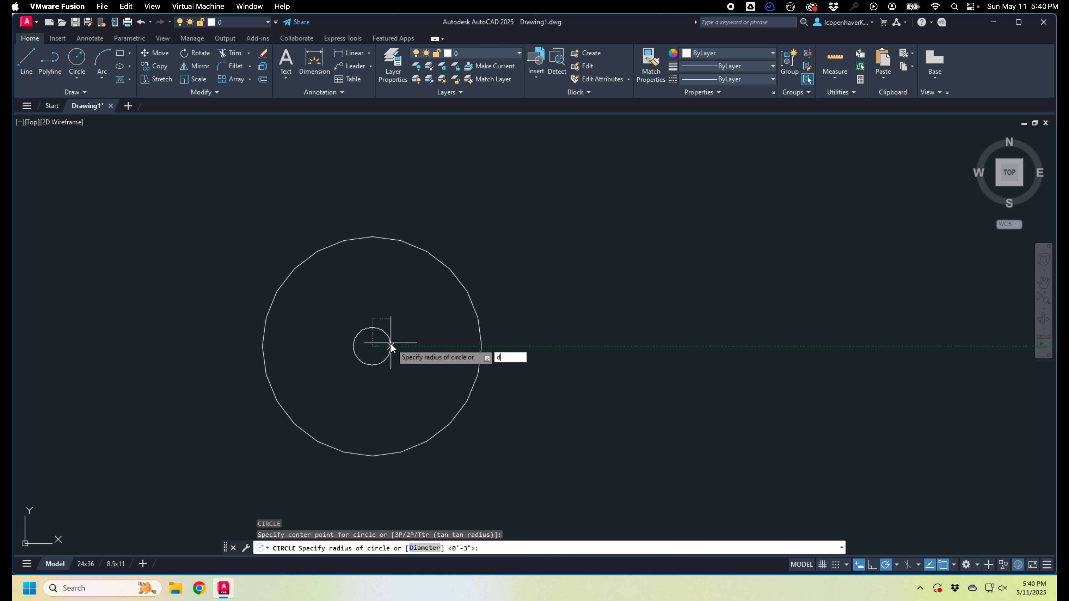
key(Return)
text(3)
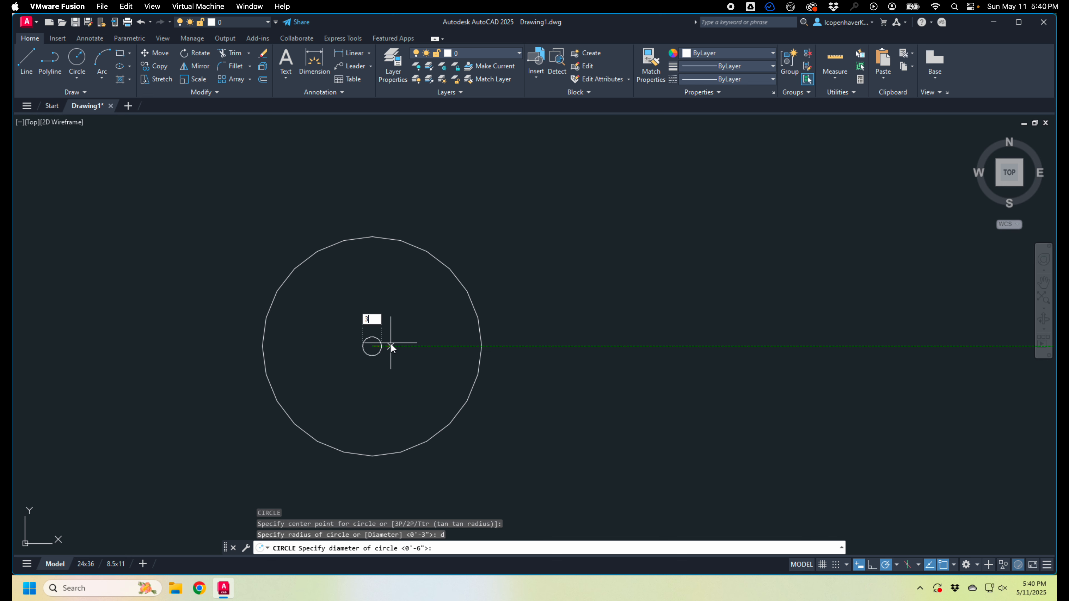
text(/8)
key(Return)
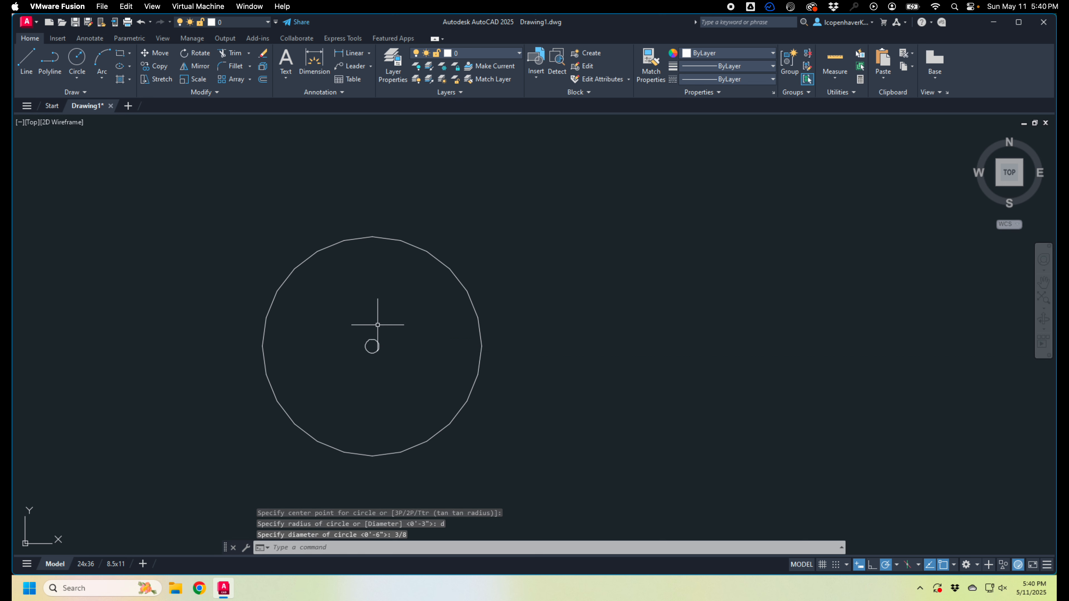
Step: Measure the small centre circle's diameter between its opposite quadrant points
scroll(374, 324, up, 6)
click(372, 336)
key(Escape)
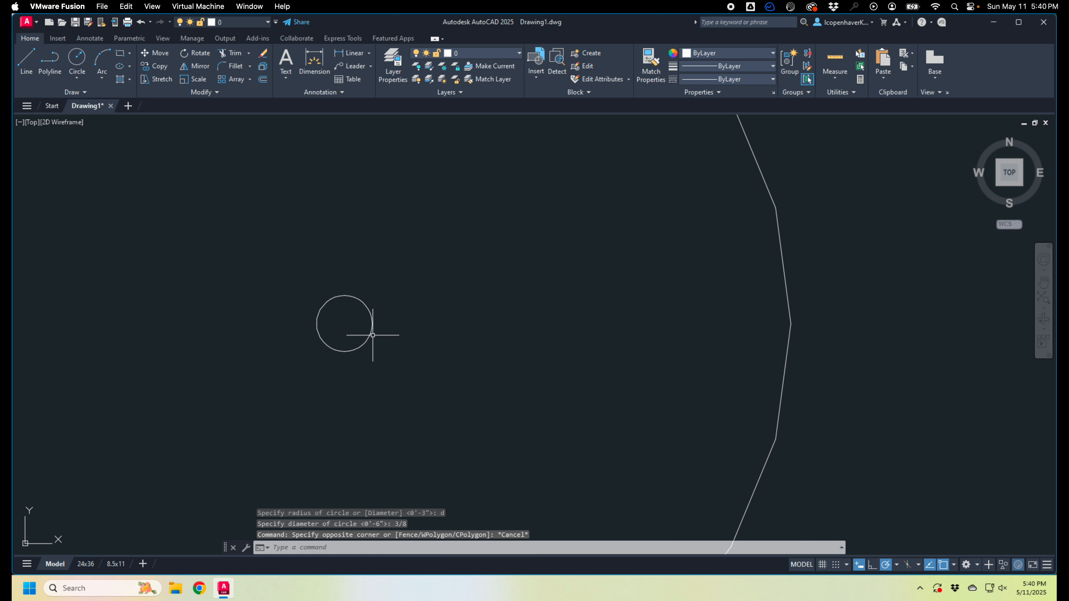
text(di)
key(Return)
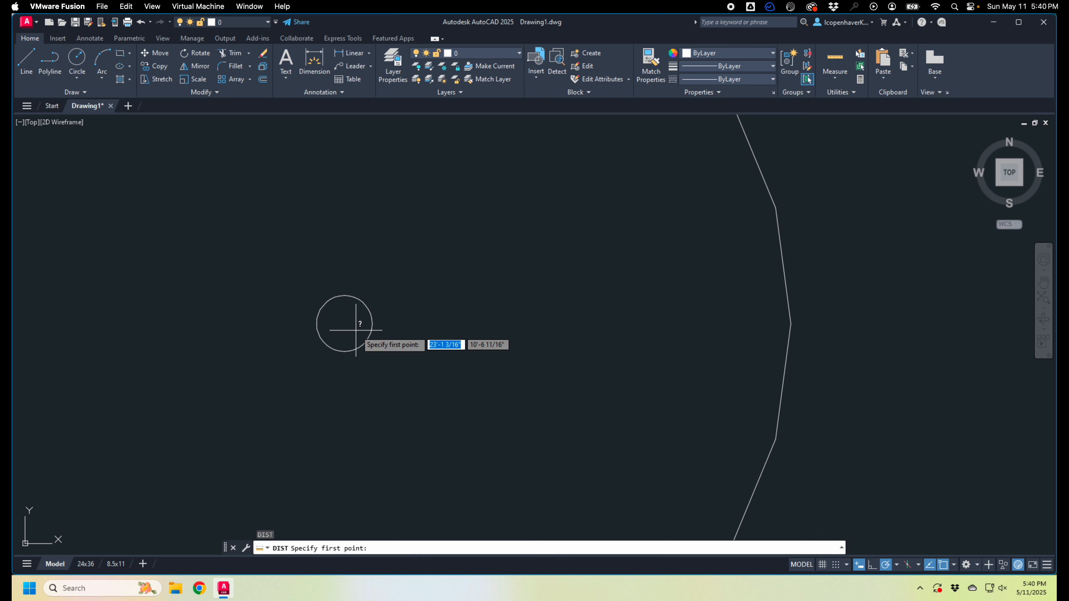
click(316, 324)
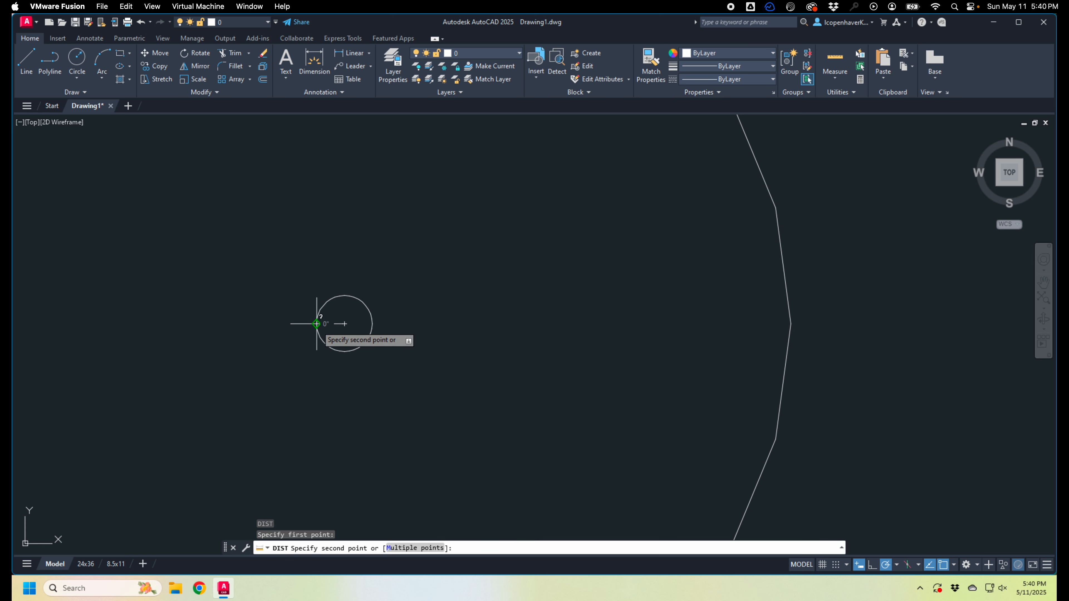
click(369, 325)
key(Escape)
Step: Draw an 8 by 8 inch square to the right of the large circle, with the rectangle rotation set to 0 degrees
scroll(363, 322, up, 6)
scroll(353, 334, down, 2)
middle_drag(353, 334, 306, 332)
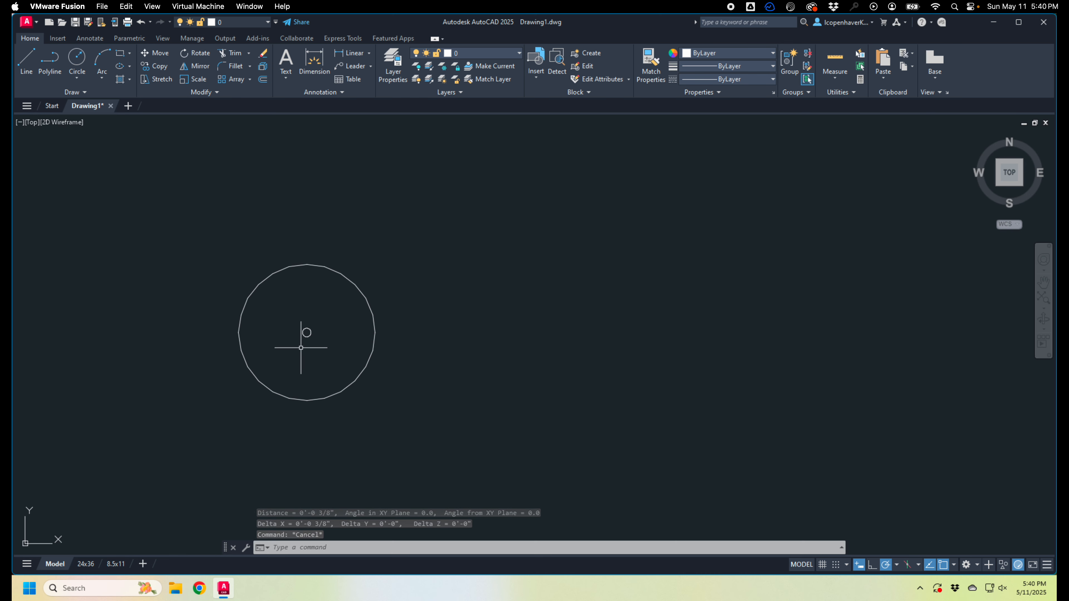
mouse_move(482, 346)
middle_down()
mouse_move(406, 363)
mouse_move(516, 363)
middle_up()
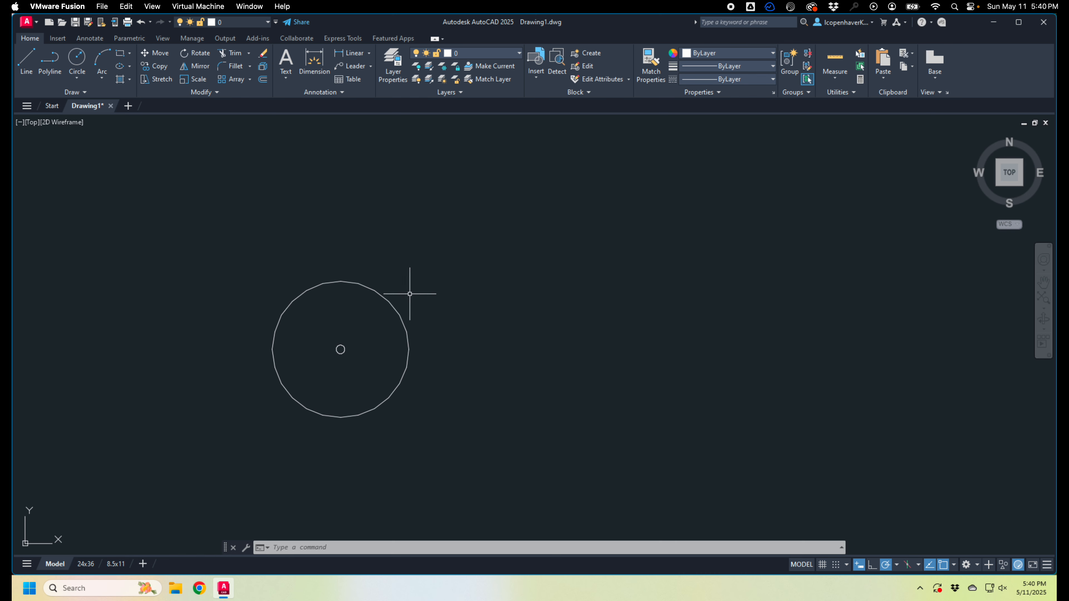
text(r)
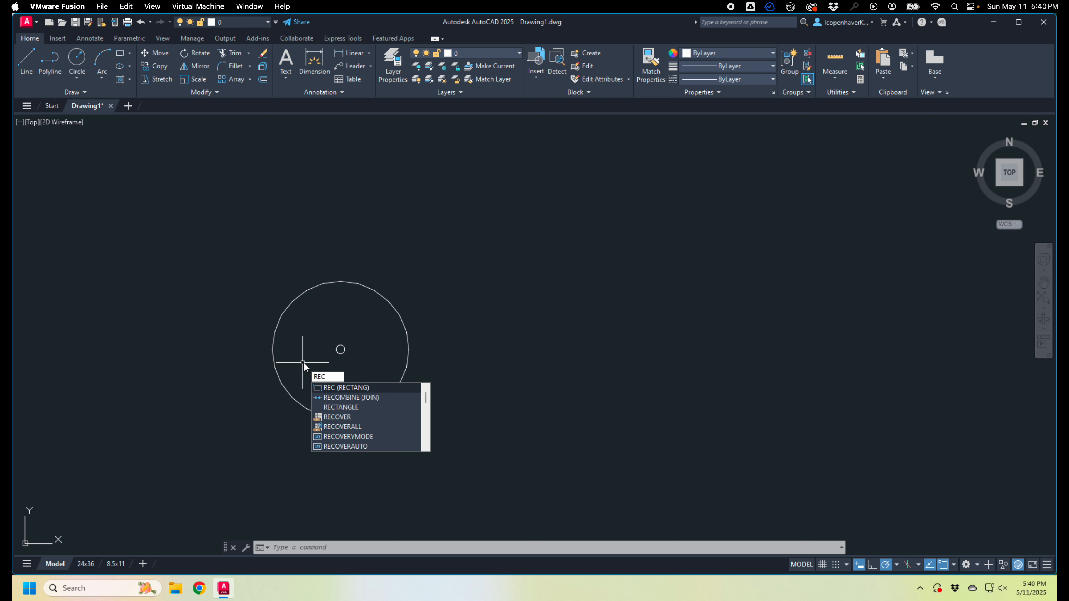
key(Return)
click(454, 413)
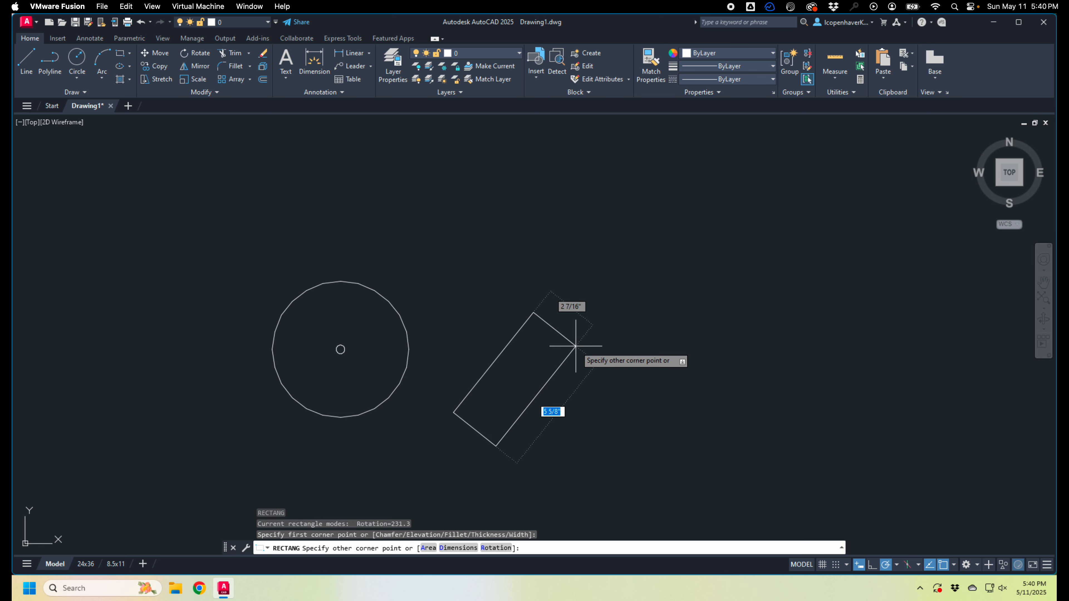
text(r)
key(Return)
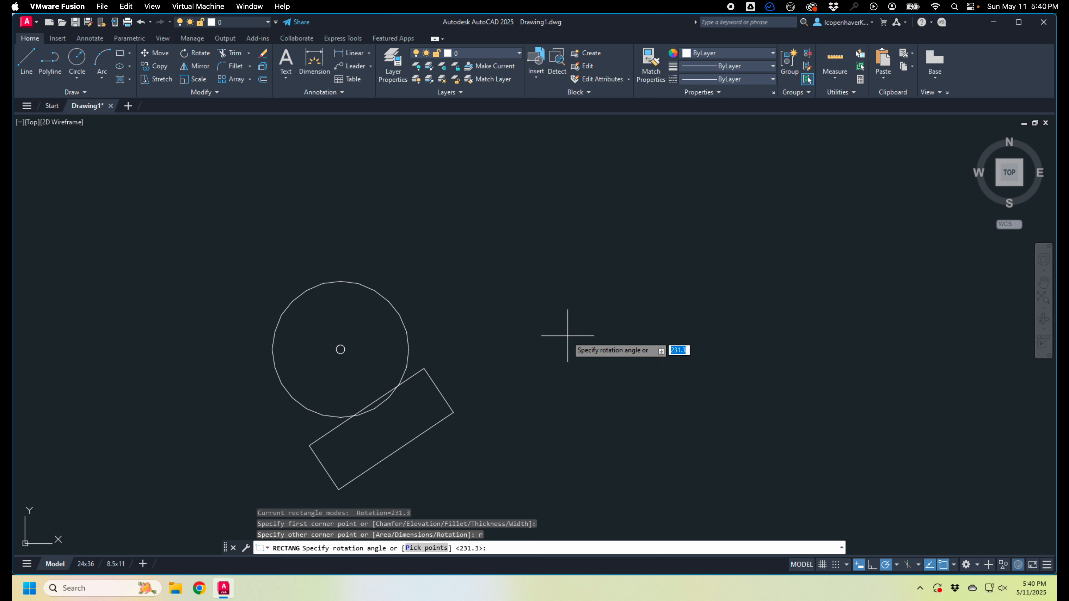
click(592, 413)
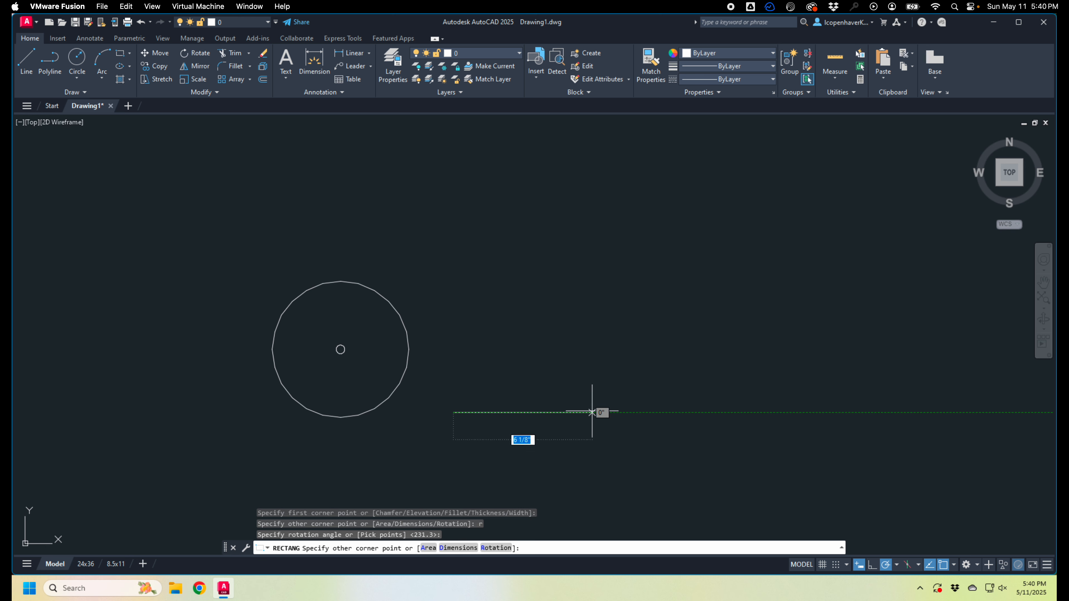
text(8)
key(Tab)
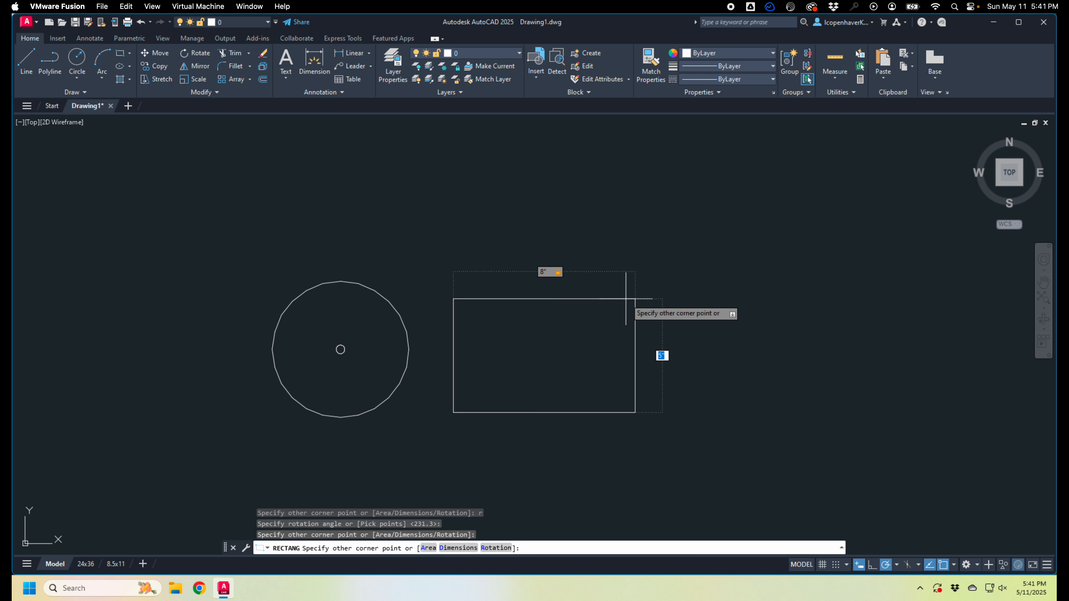
text(8)
key(Return)
Step: Move the square from its geometric centre onto the common centre of the two circles
click(644, 311)
click(617, 335)
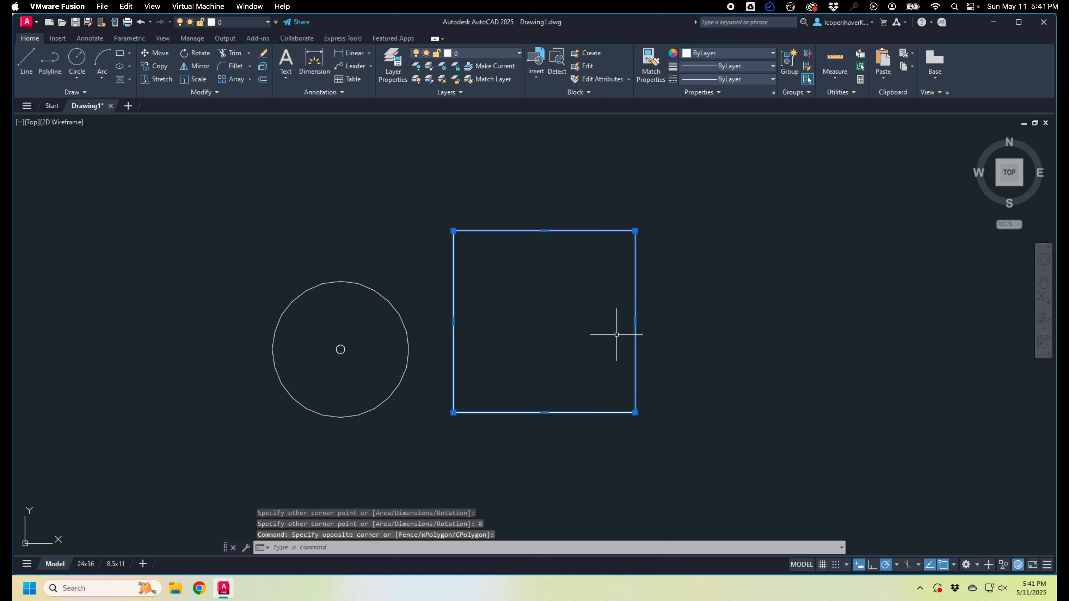
text(m)
key(Return)
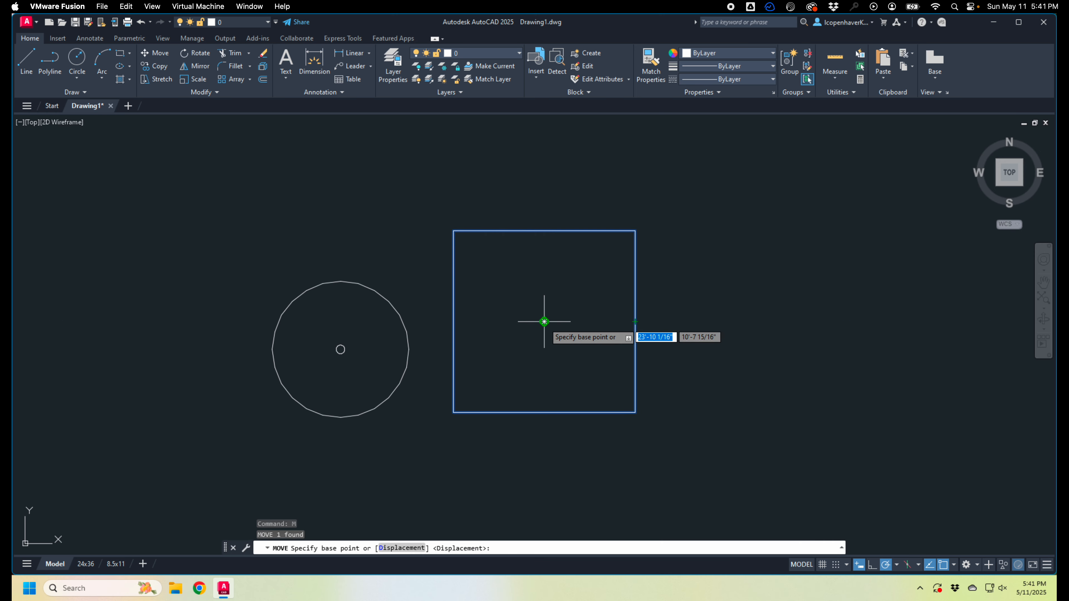
click(545, 321)
click(341, 349)
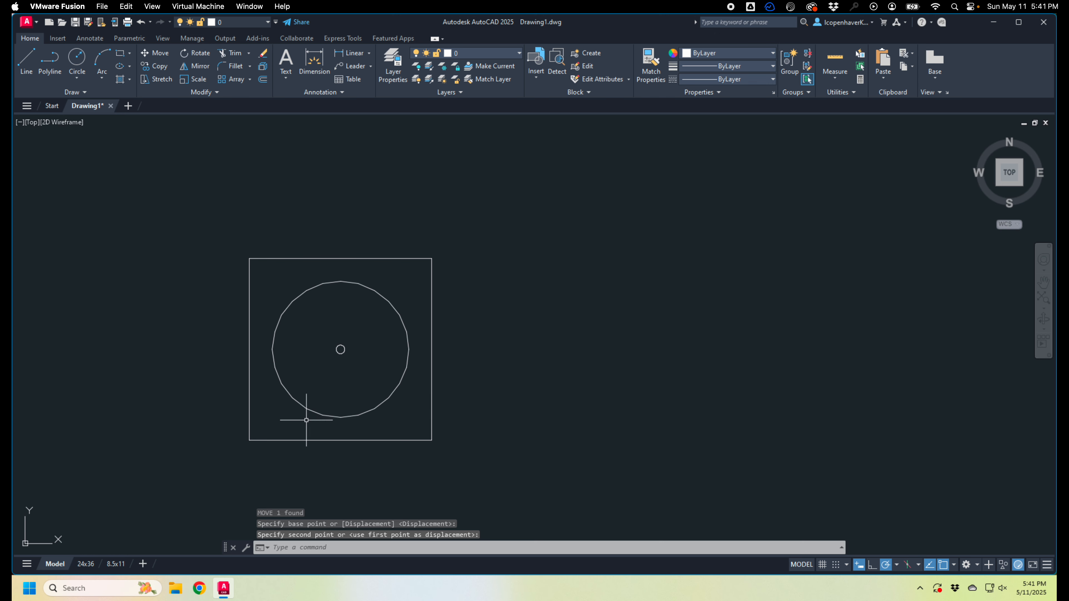
Step: Draw a straight polyline from the midpoint of the square's upper edge to the midpoint of its right edge
scroll(261, 406, up, 4)
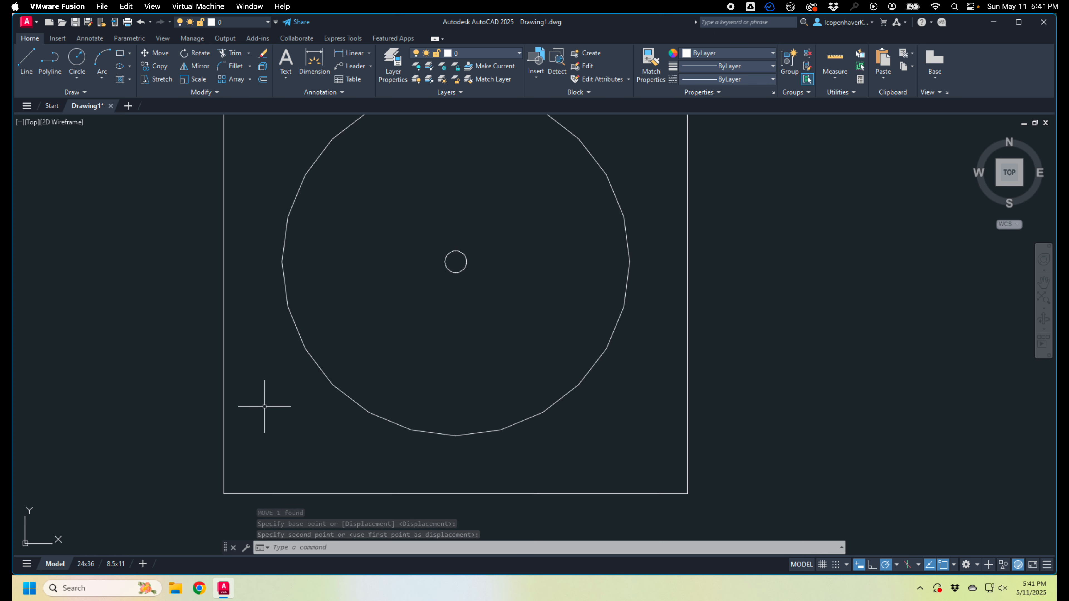
scroll(362, 362, down, 4)
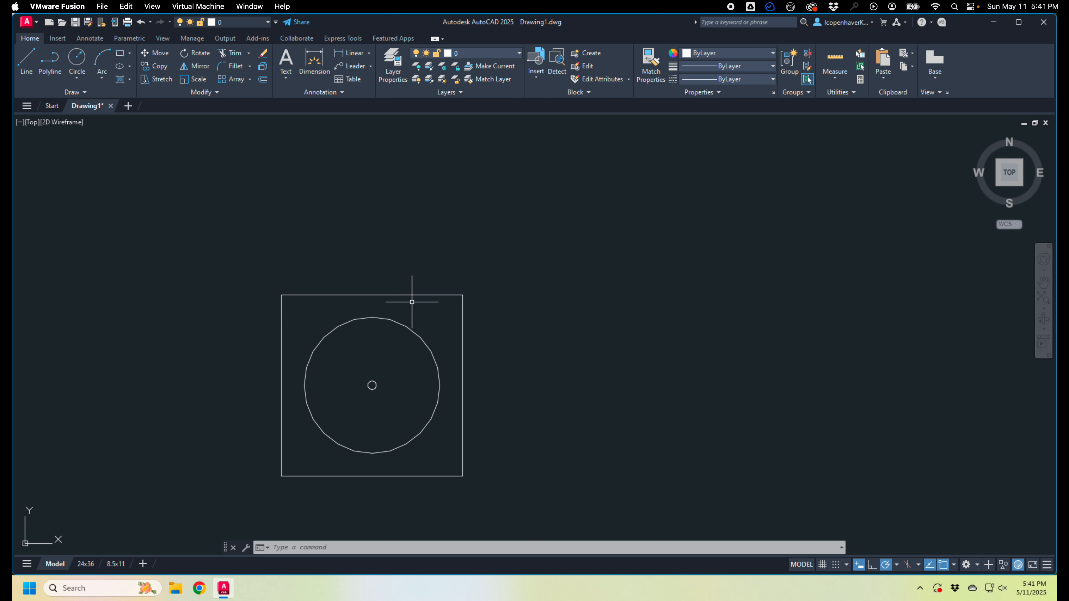
scroll(423, 304, up, 2)
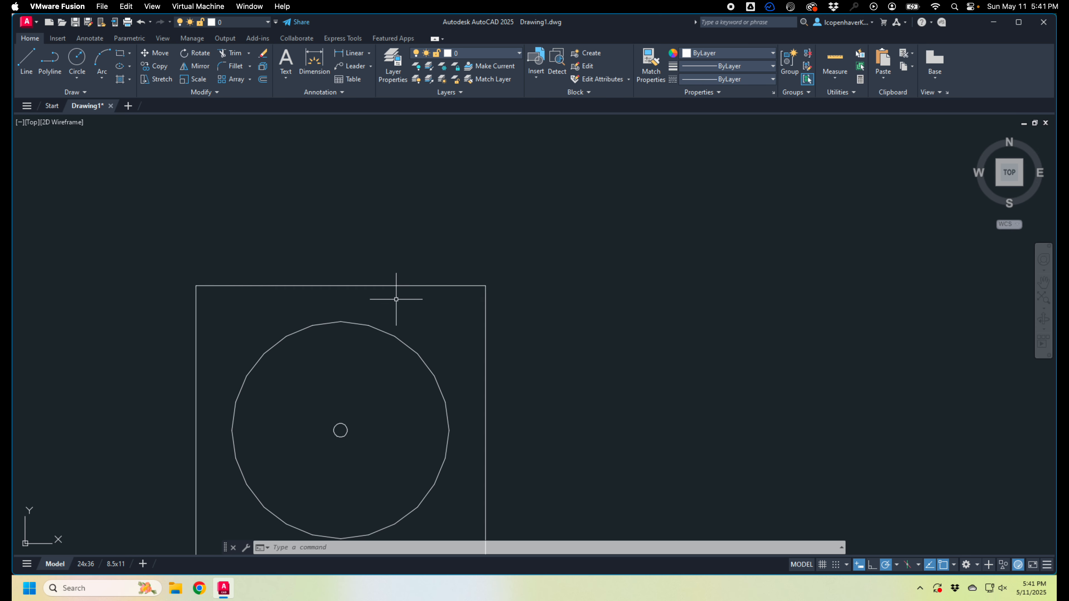
text(pl)
key(Return)
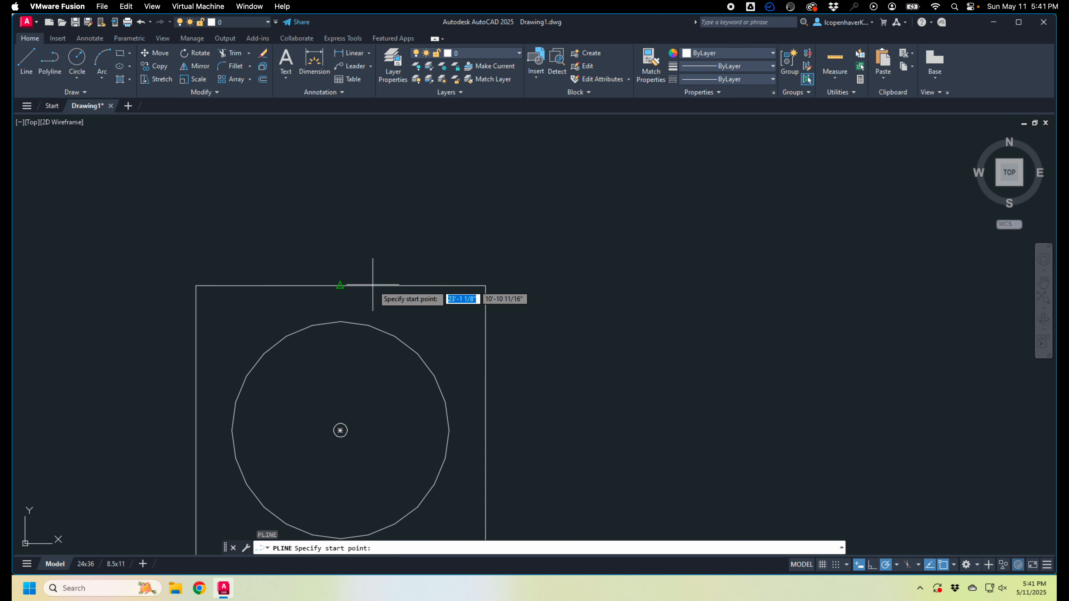
click(341, 286)
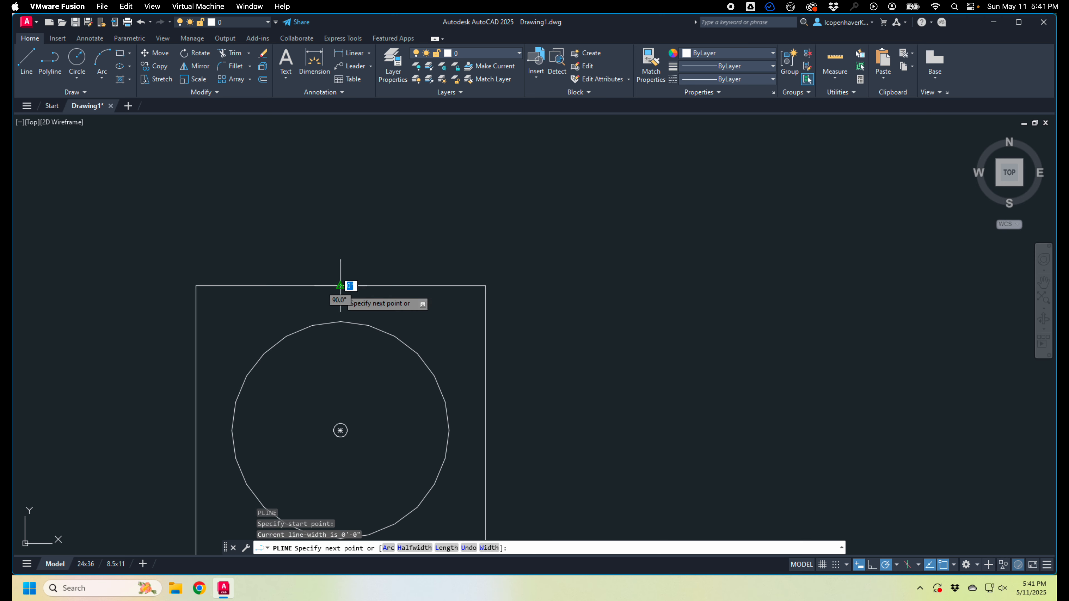
click(486, 431)
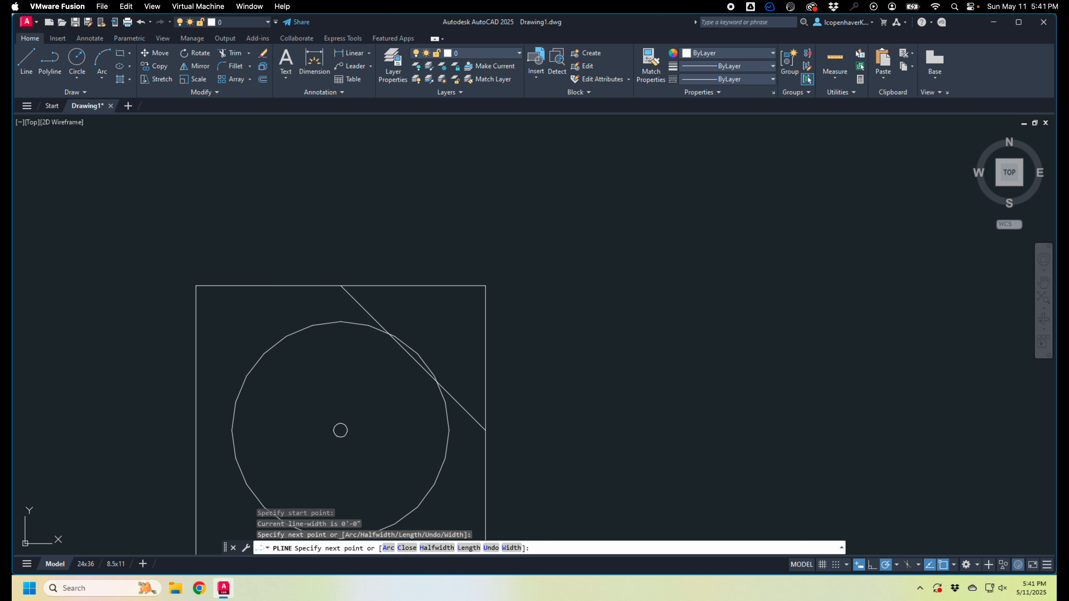
key(Return)
Step: Move the diagonal polyline by its lower endpoint to an empty area up and to the right, outside the square
click(465, 407)
text(m)
key(Return)
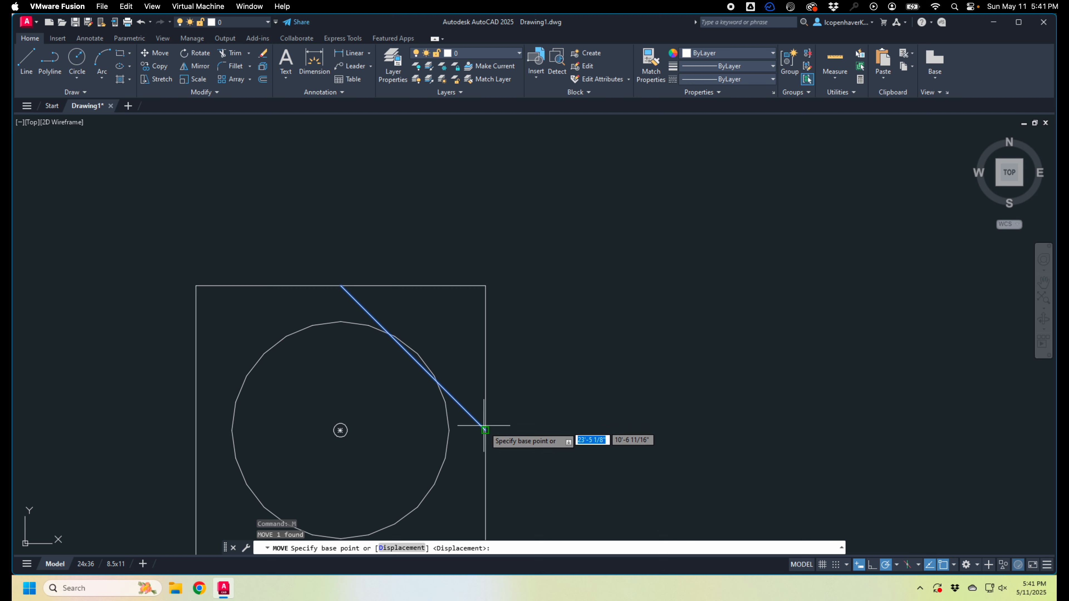
click(485, 431)
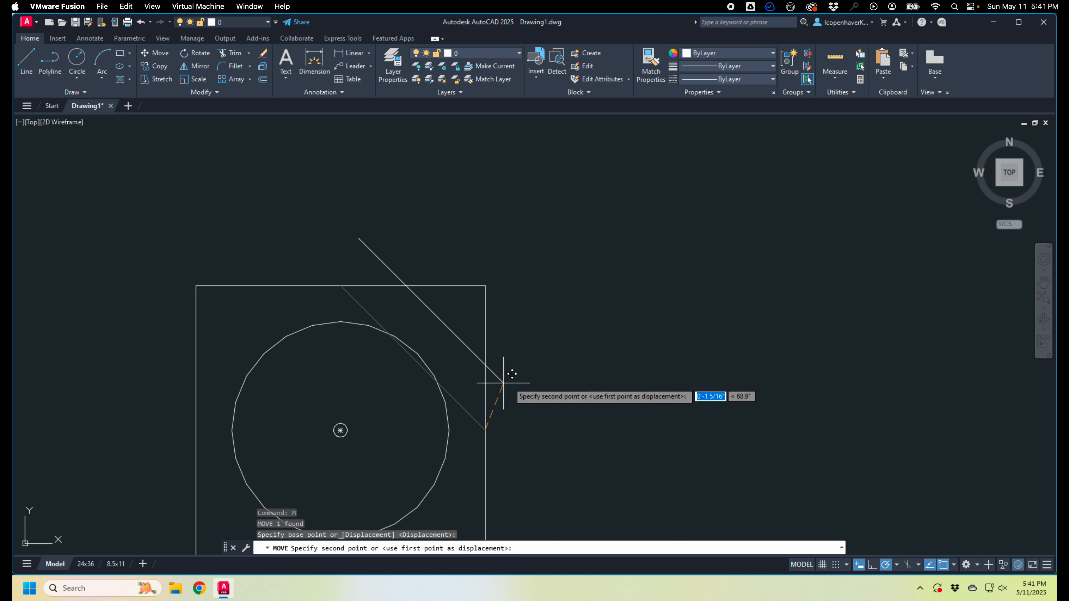
click(609, 351)
Step: Move the diagonal polyline by its midpoint onto the square's upper-right corner
click(620, 329)
click(555, 359)
text(m)
key(Return)
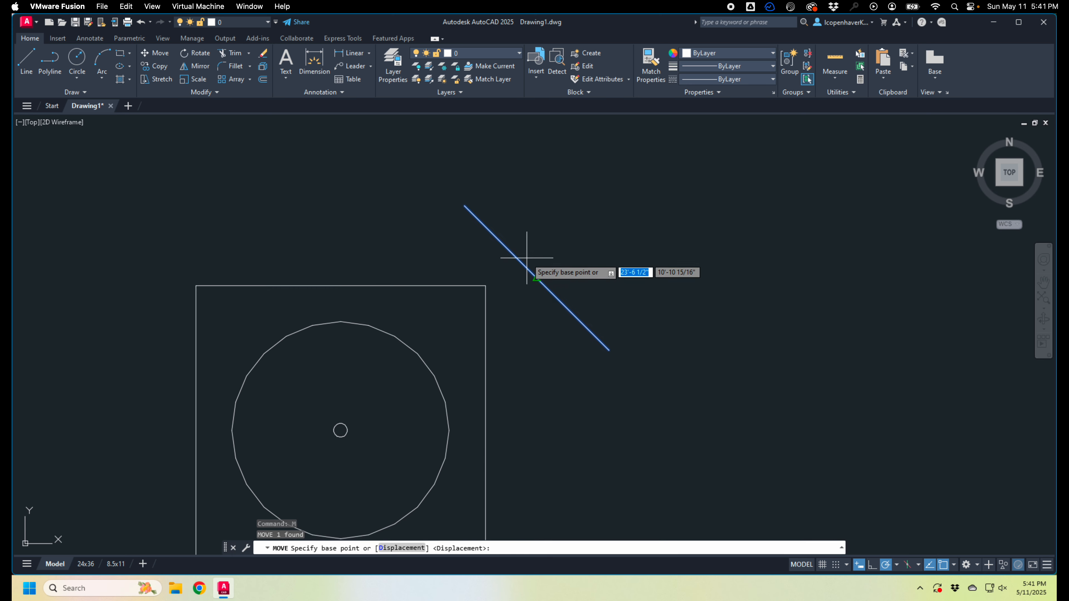
click(536, 278)
click(495, 277)
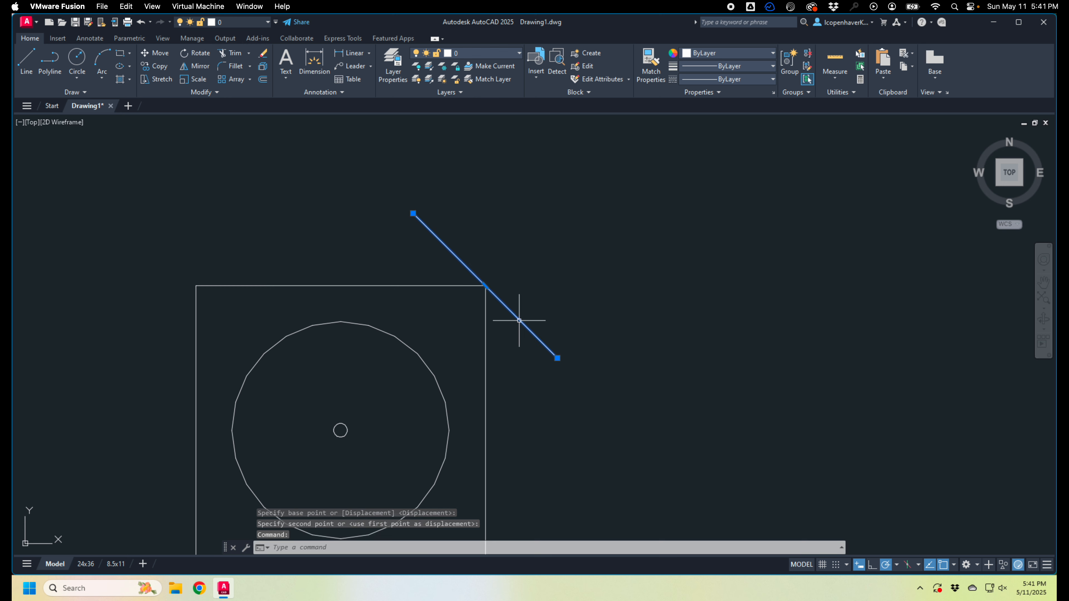
key(Escape)
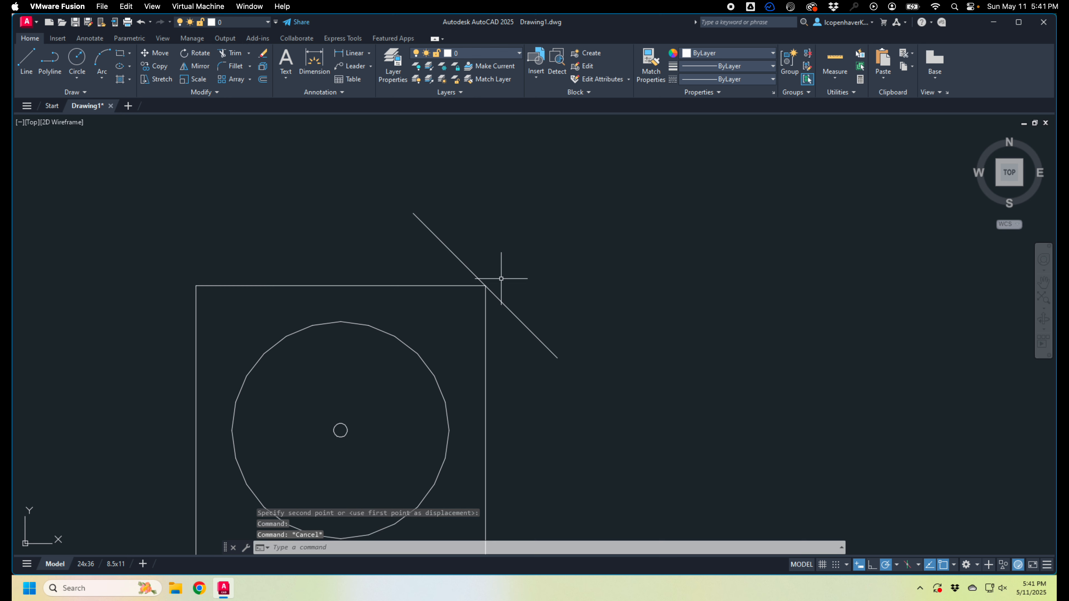
Step: Move the diagonal polyline by its upper endpoint onto the square's upper-right corner
click(502, 279)
click(435, 261)
text(m)
key(Return)
click(414, 214)
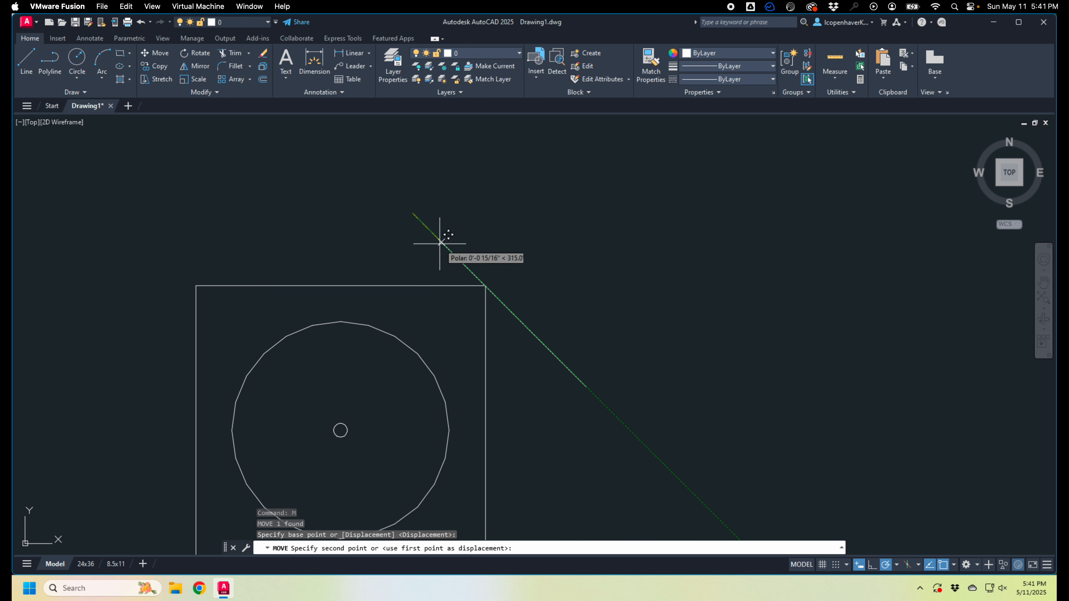
click(486, 286)
Step: Move the diagonal polyline 3 inches to the left along the square's upper edge, starting from the upper-right corner
click(546, 328)
click(515, 351)
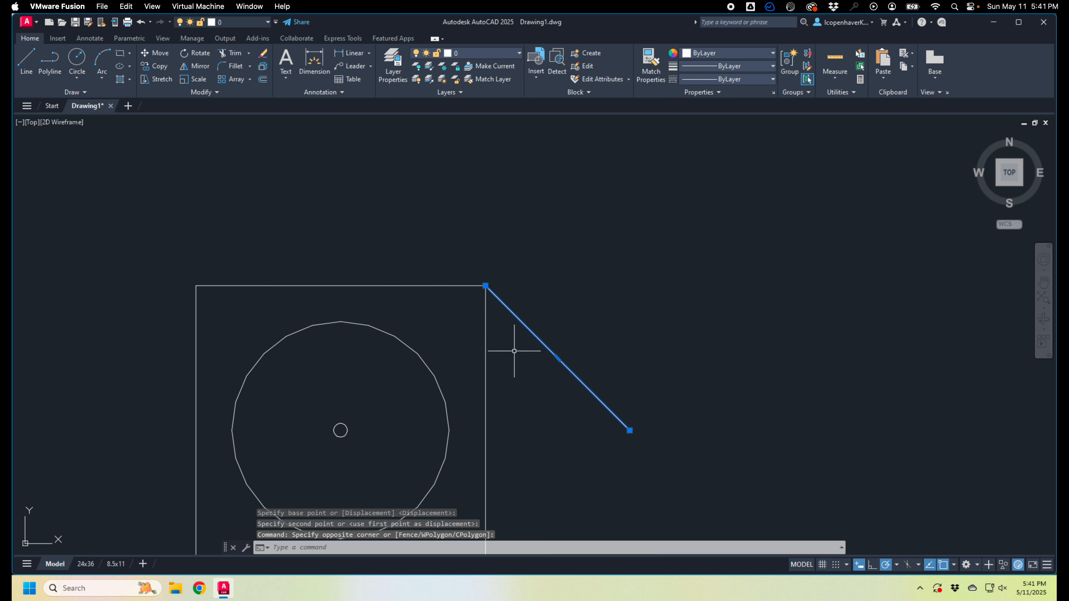
text(m)
key(Return)
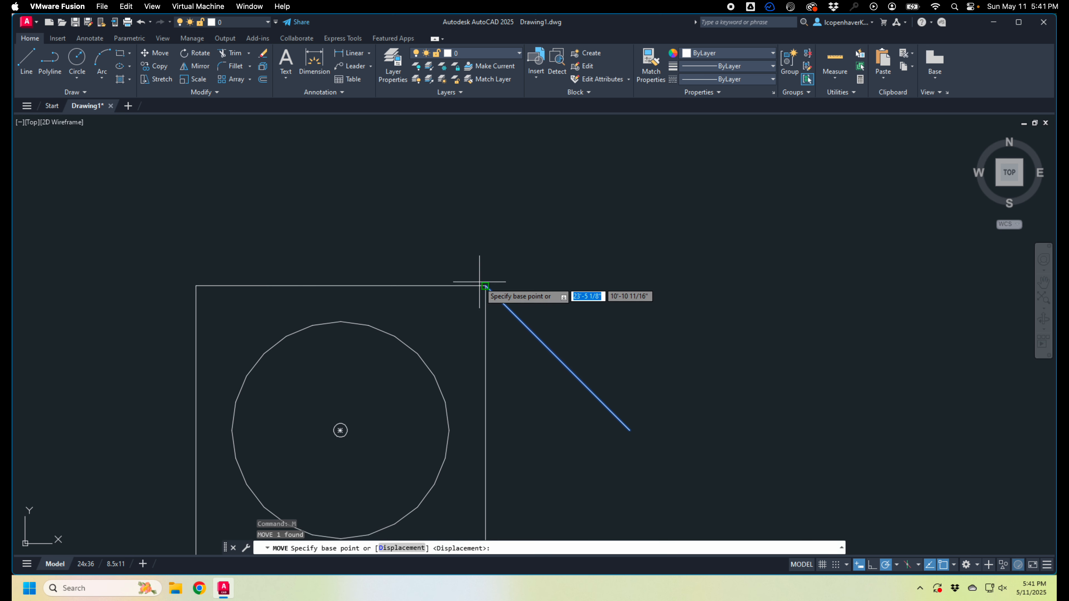
click(486, 286)
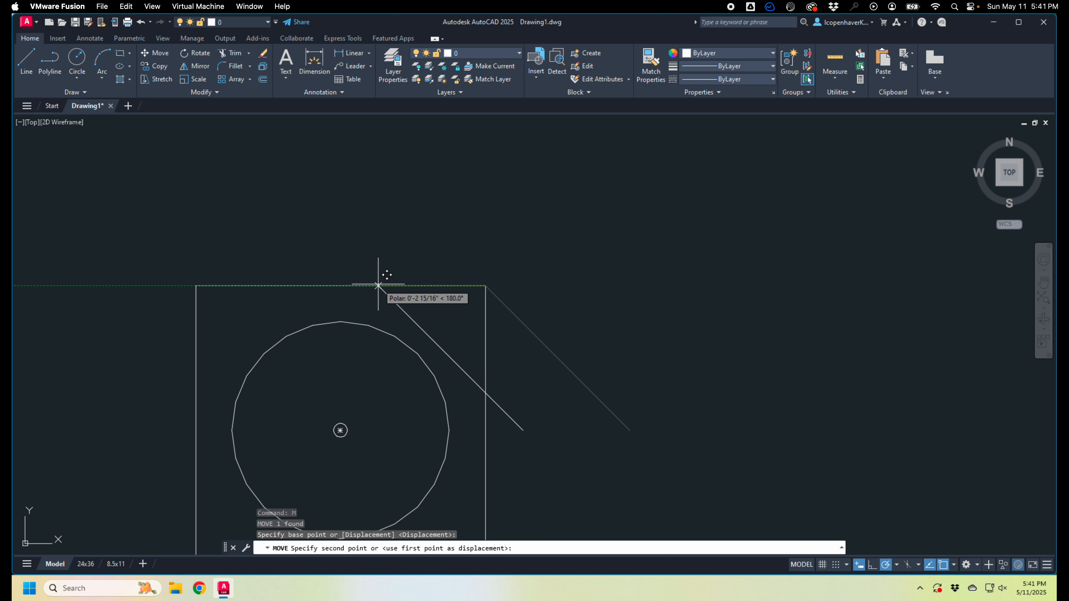
text(3)
key(Return)
key(Escape)
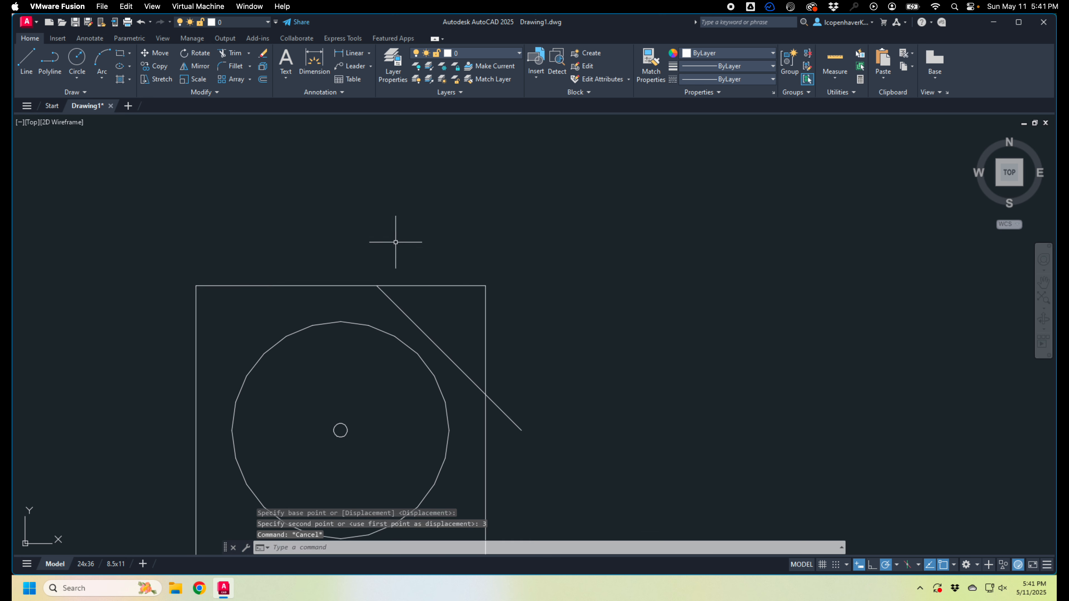
Step: Trim away the square's upper-right corner outside the diagonal and the diagonal's overhang past the right edge
click(226, 50)
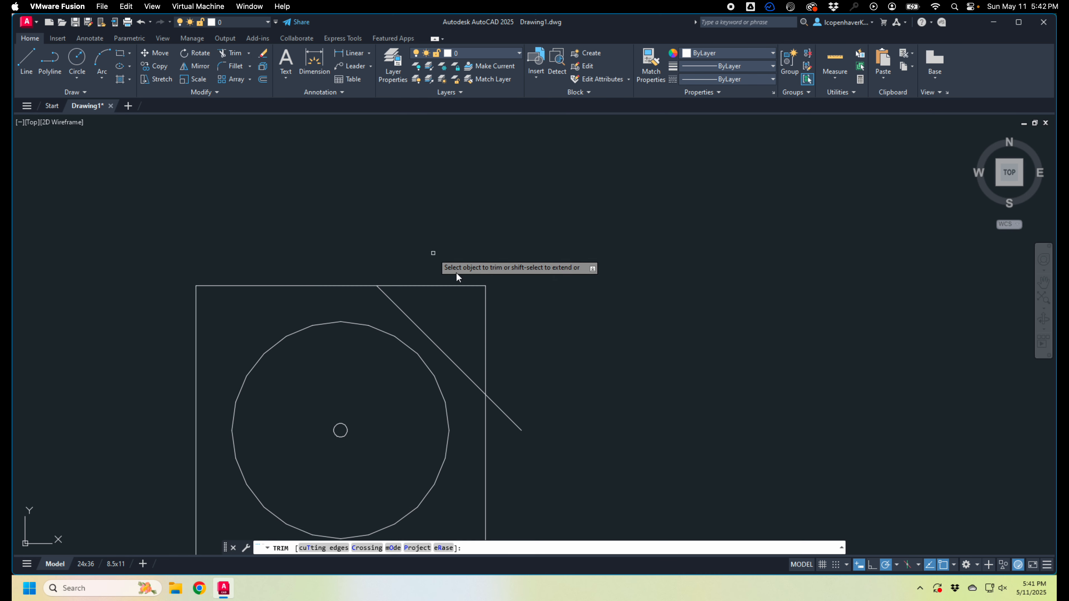
click(423, 287)
click(486, 353)
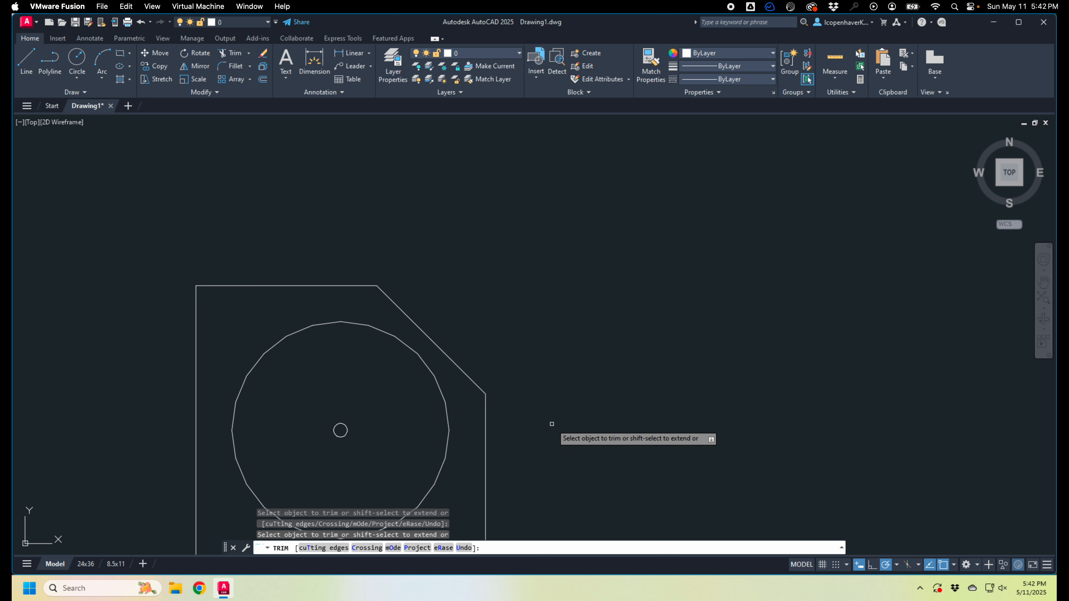
Step: Stretch the upper endpoint of the outline's right edge straight down, opening a gap below the diagonal
scroll(498, 406, up, 5)
click(512, 409)
click(501, 401)
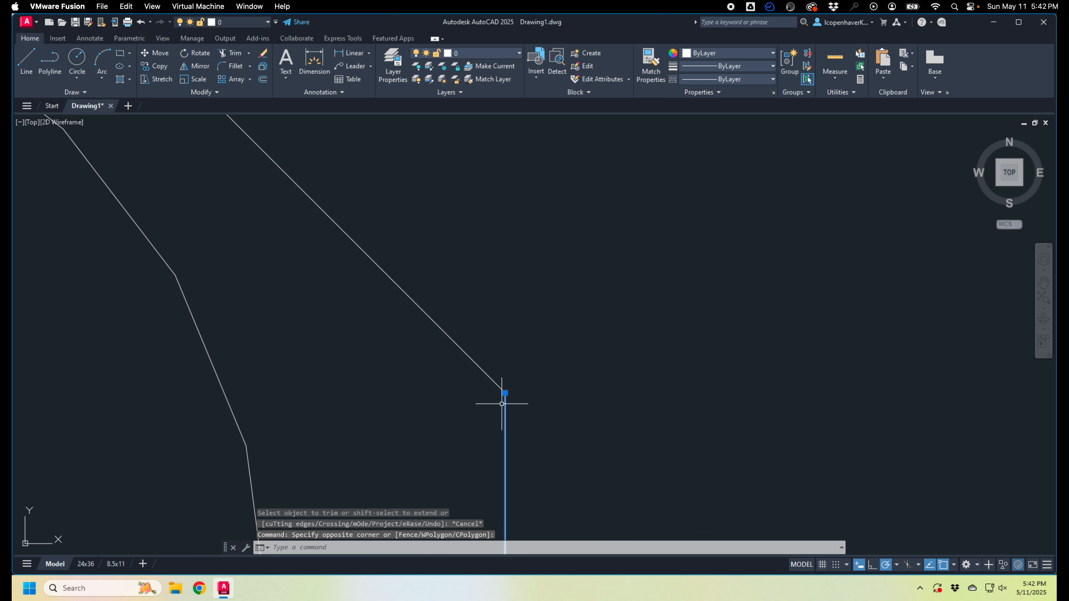
click(505, 393)
middle_drag(567, 453, 512, 402)
key(Escape)
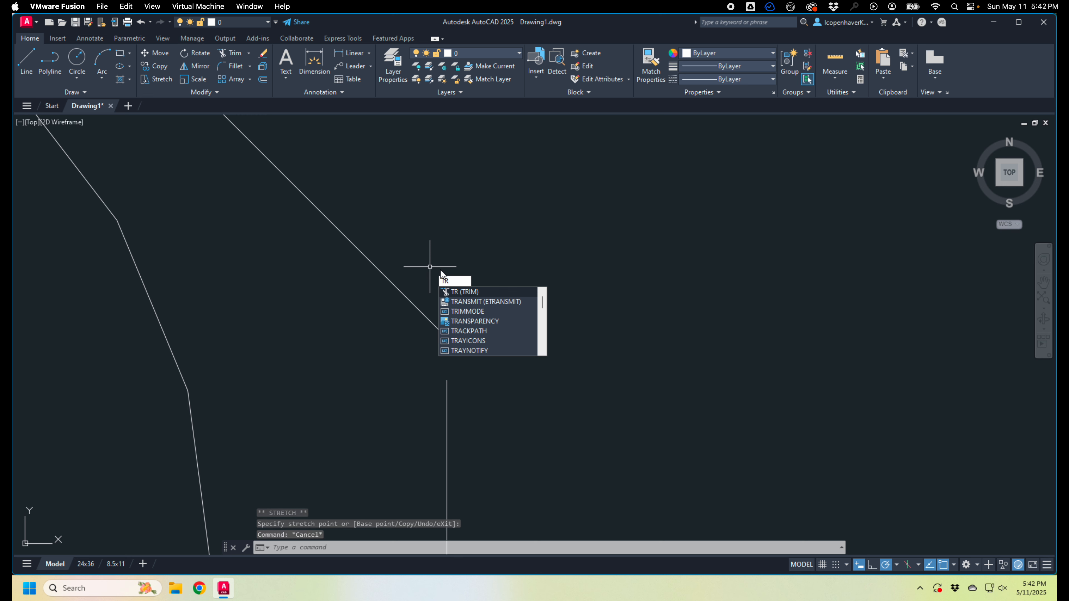
Step: Extend the outline's right edge back up to the lower end of the diagonal, using the Trim command's extend mode
key(Return)
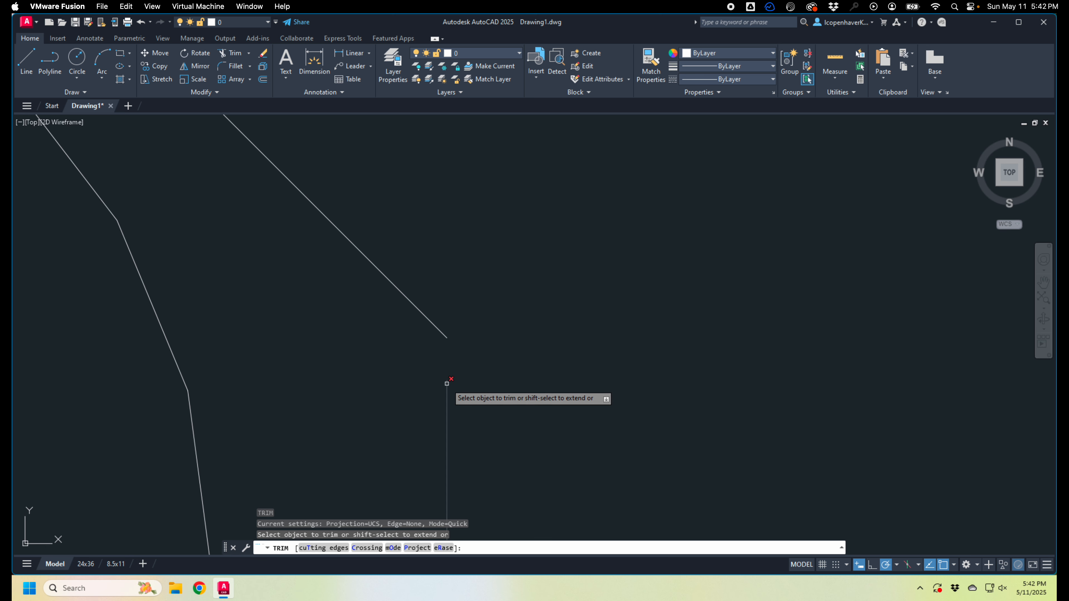
click(448, 395)
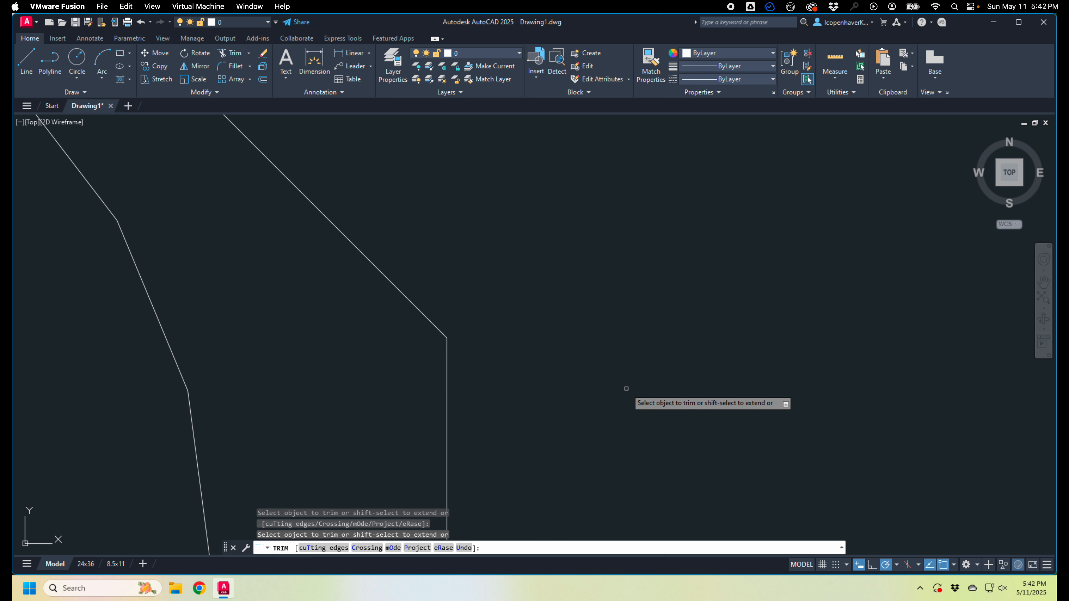
scroll(626, 387, down, 3)
middle_drag(625, 387, 558, 293)
scroll(558, 293, down, 4)
key(Escape)
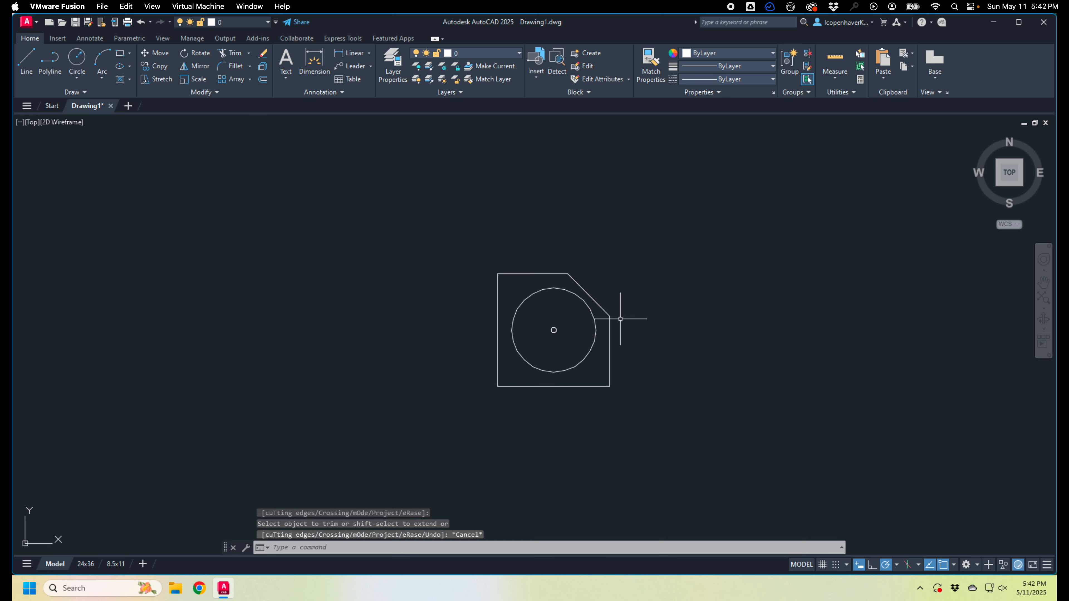
Step: Chamfer the outline's upper-left corner with both chamfer distances set to 3 inches
scroll(560, 295, up, 3)
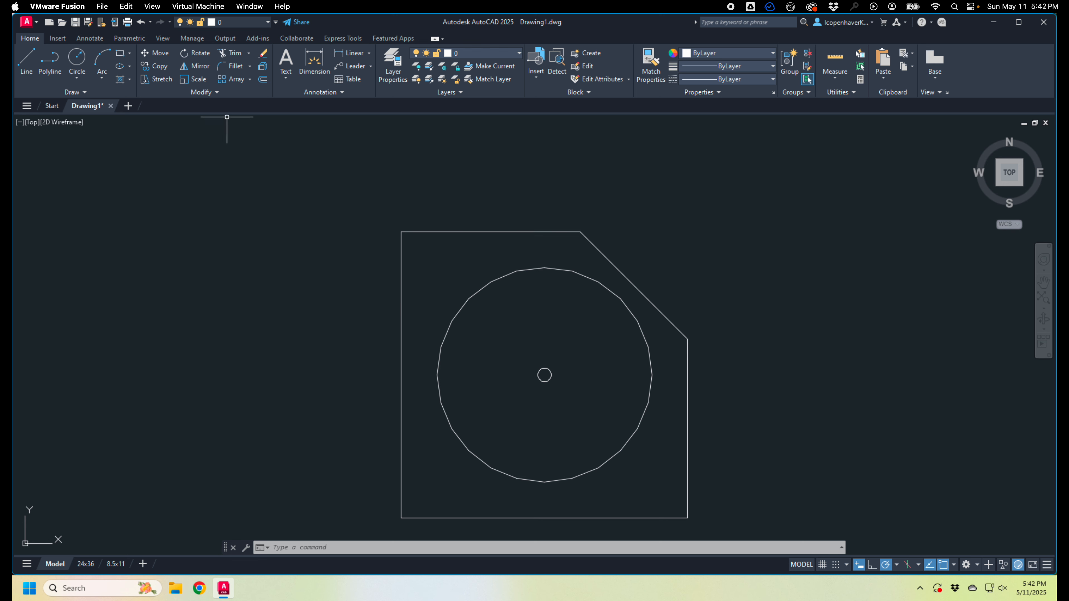
click(206, 92)
click(194, 93)
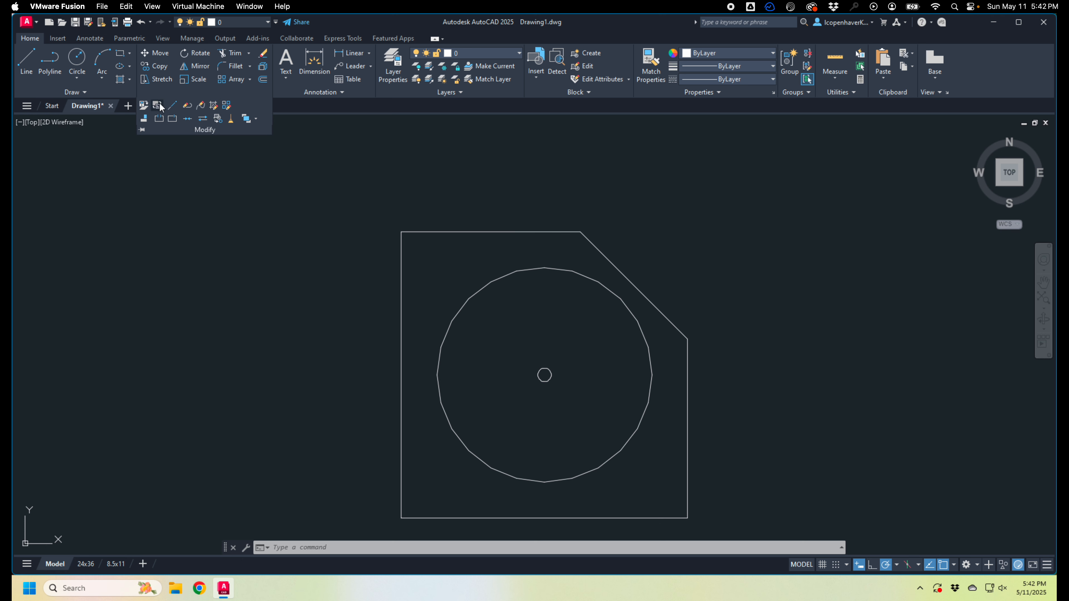
click(250, 66)
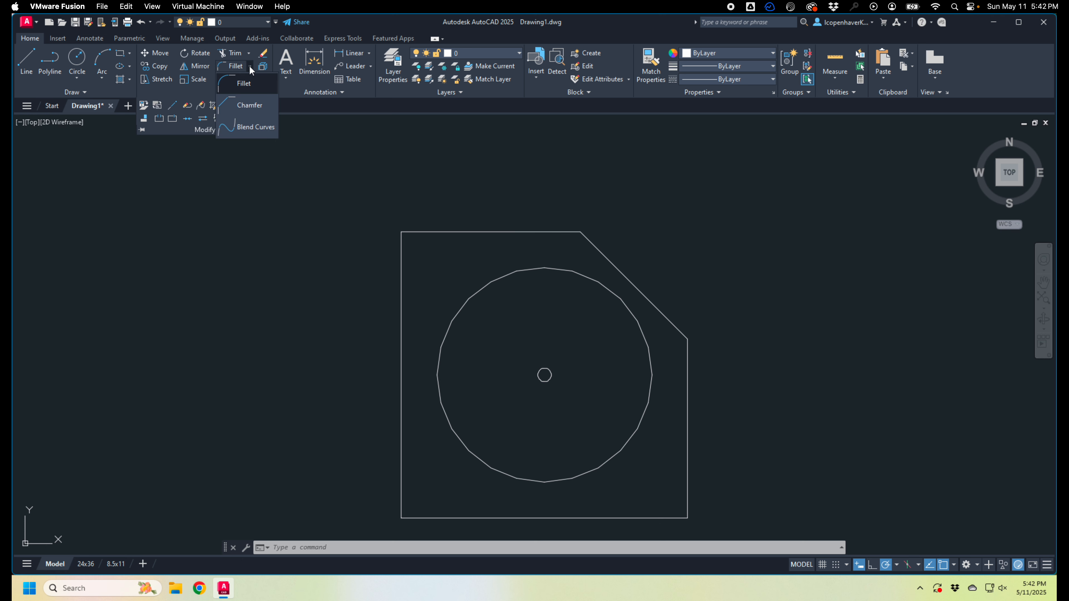
click(248, 109)
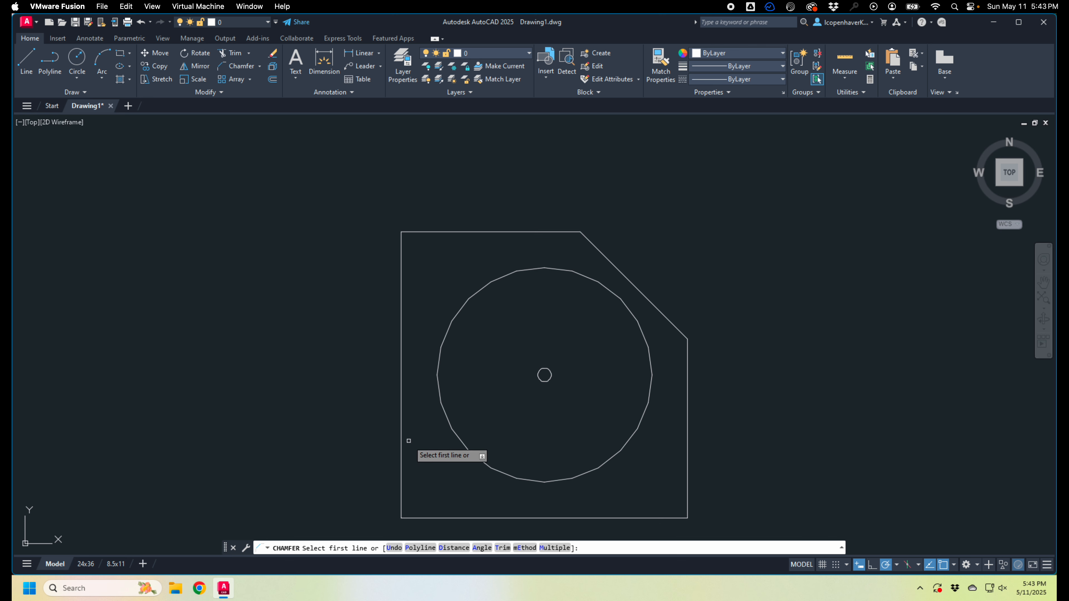
click(454, 548)
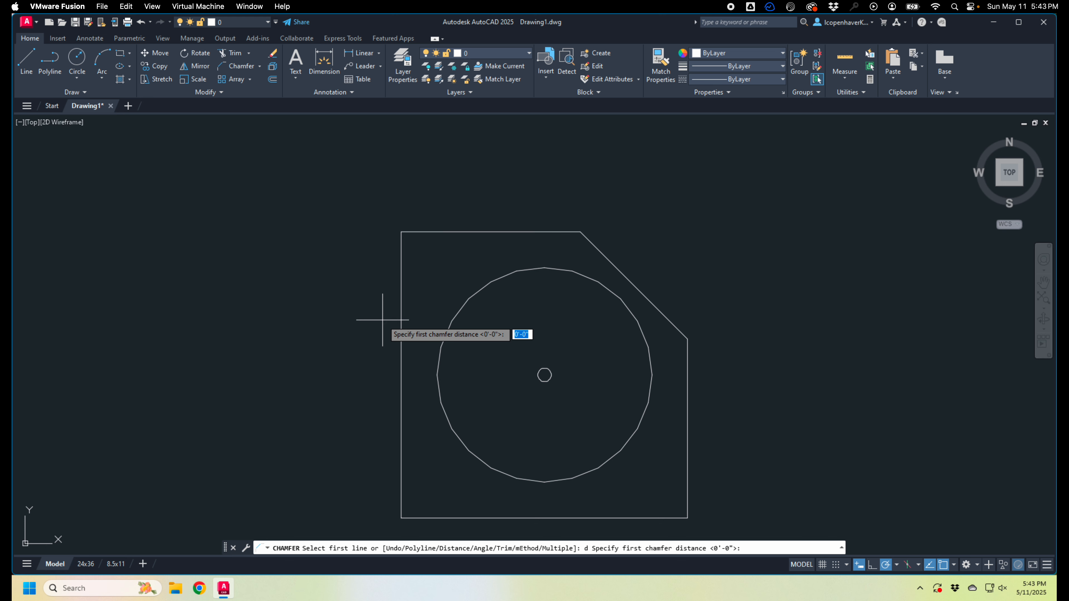
text(3")
key(Return)
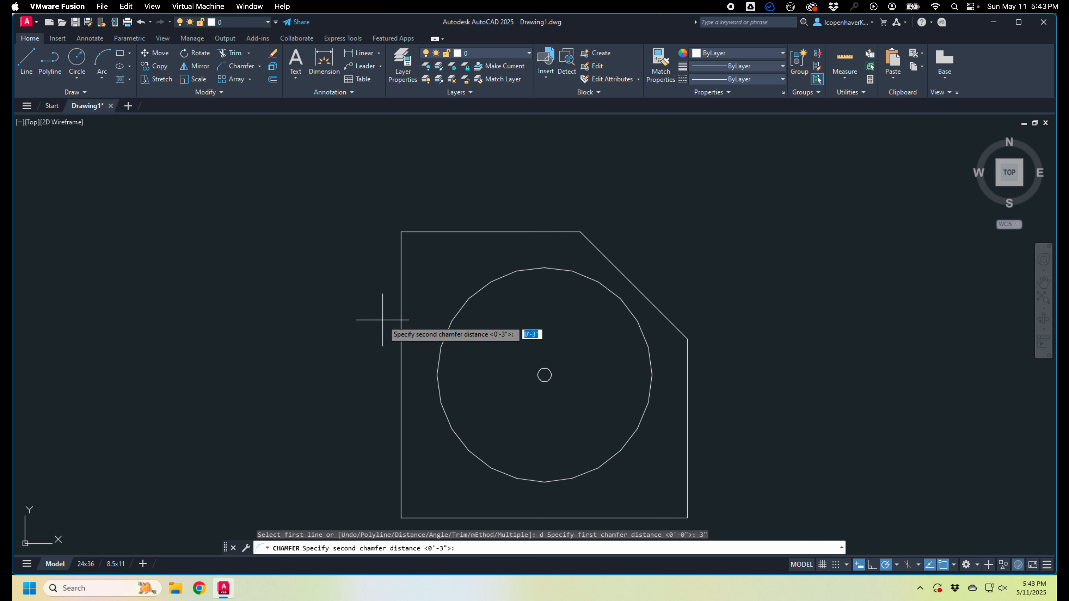
key(Return)
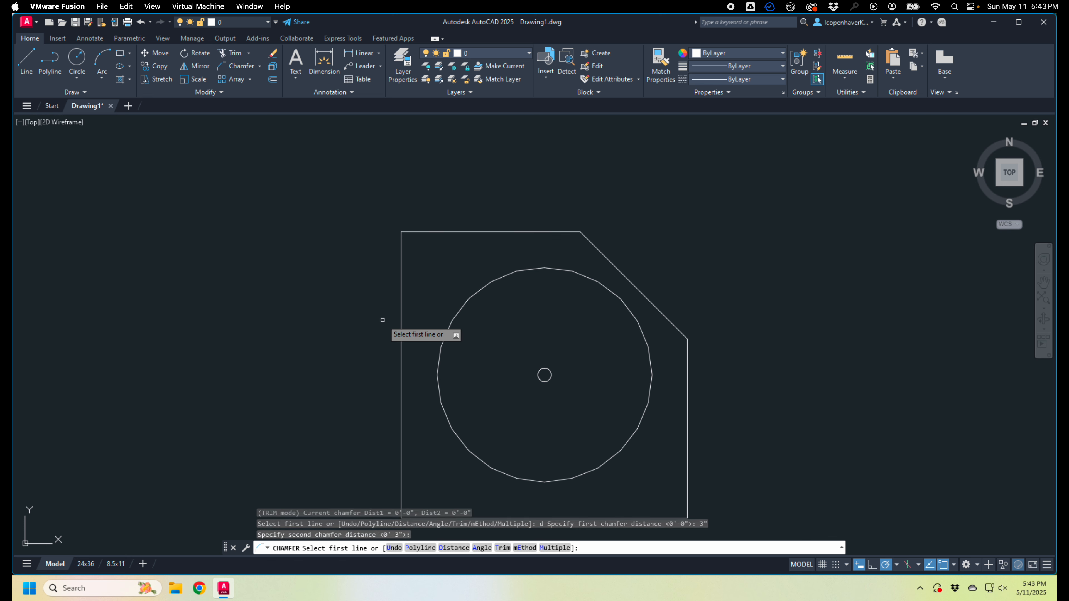
click(402, 270)
click(435, 232)
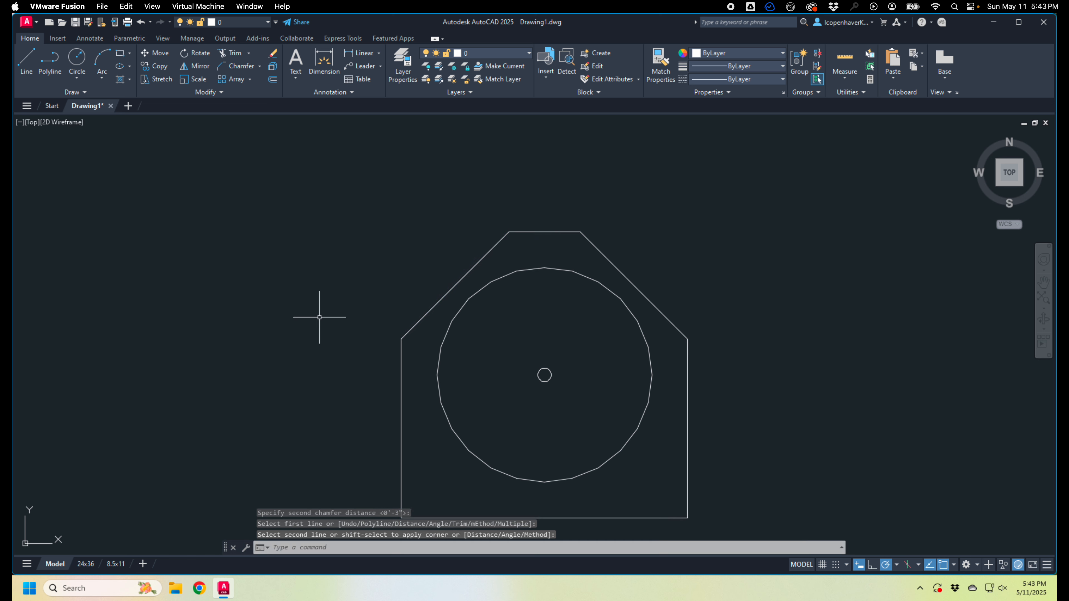
Step: Select the chamfered outline and the right-hand diagonal in turn to examine which segments belong to each polyline
scroll(319, 317, down, 2)
middle_drag(318, 315, 263, 298)
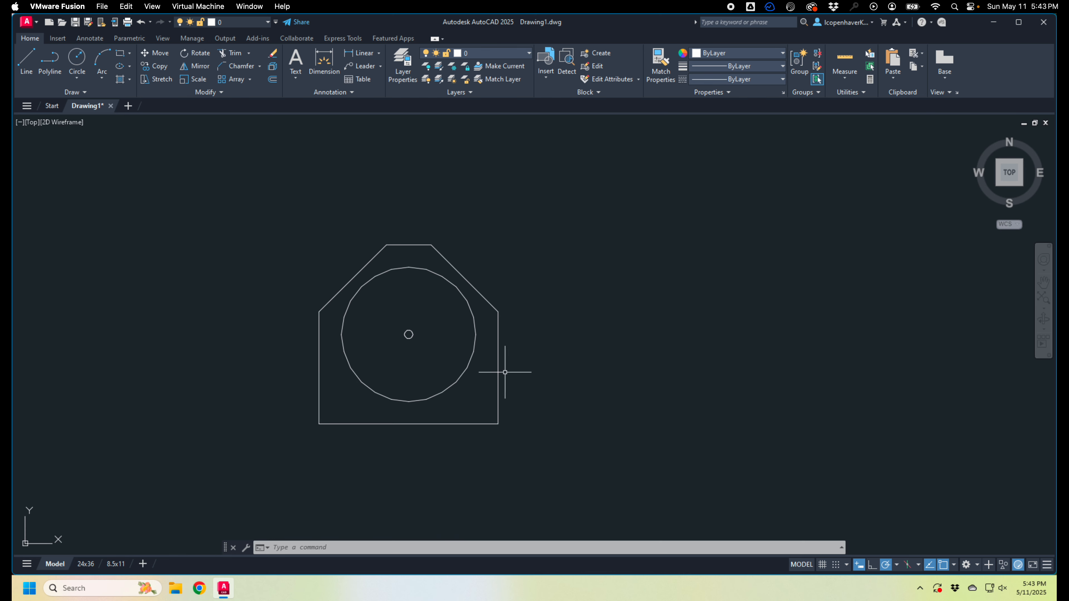
scroll(313, 306, up, 2)
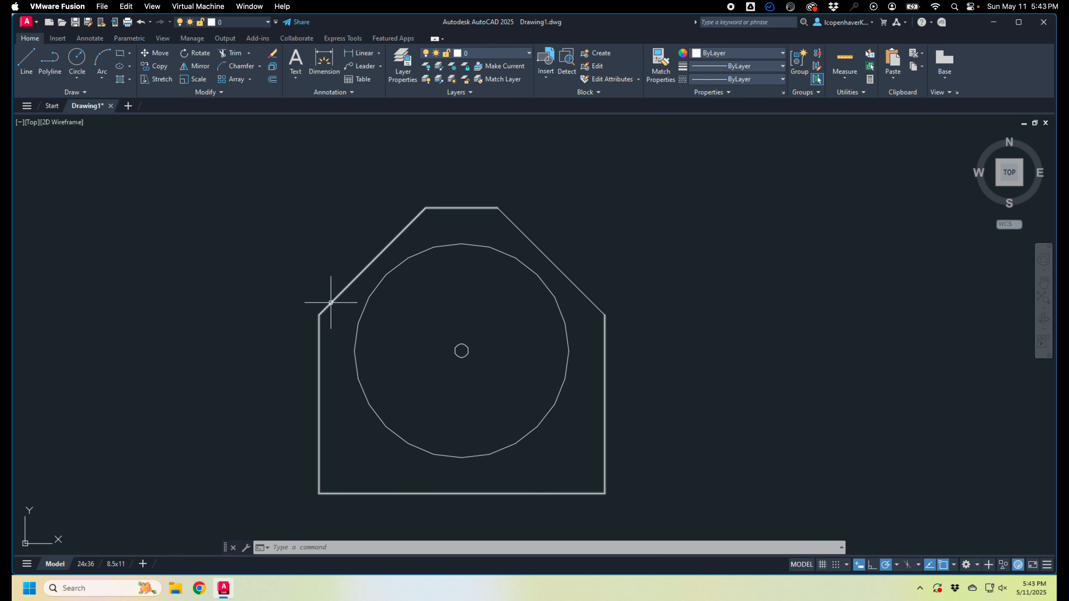
click(330, 302)
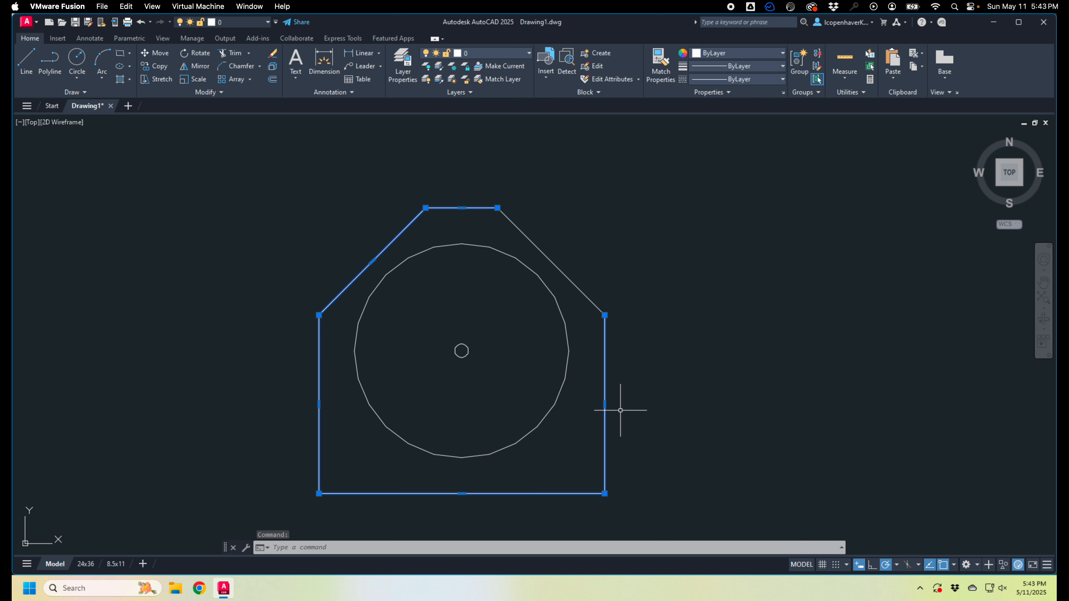
key(Escape)
click(570, 281)
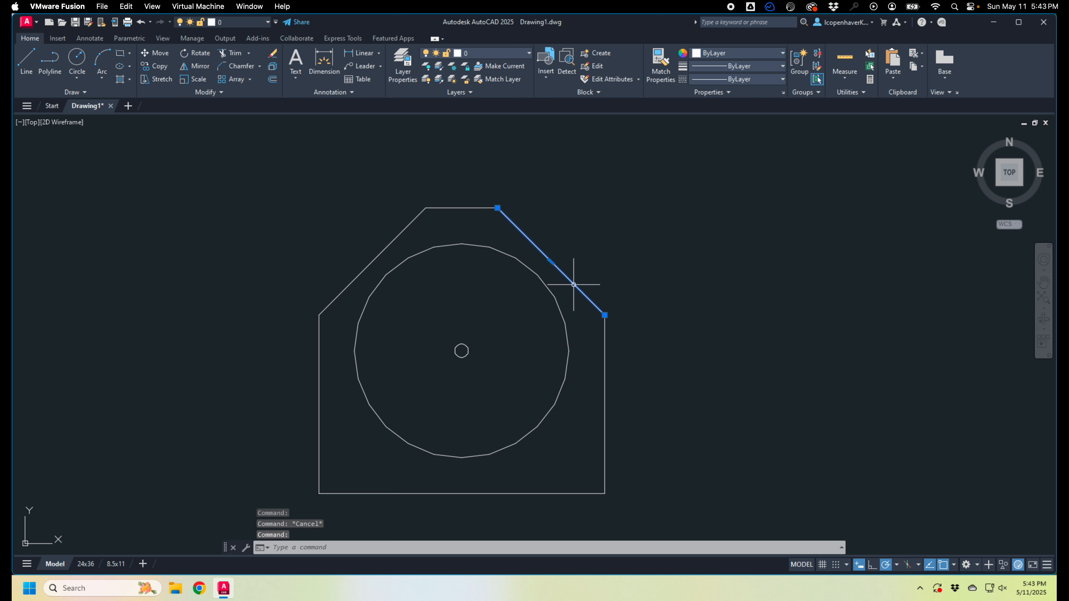
click(606, 336)
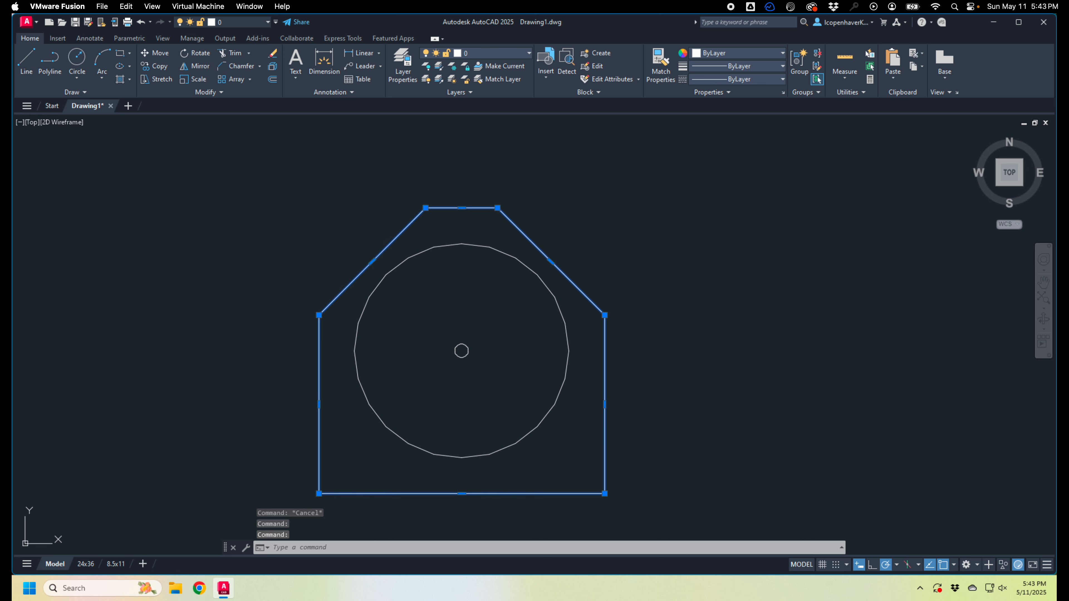
key(Escape)
click(605, 335)
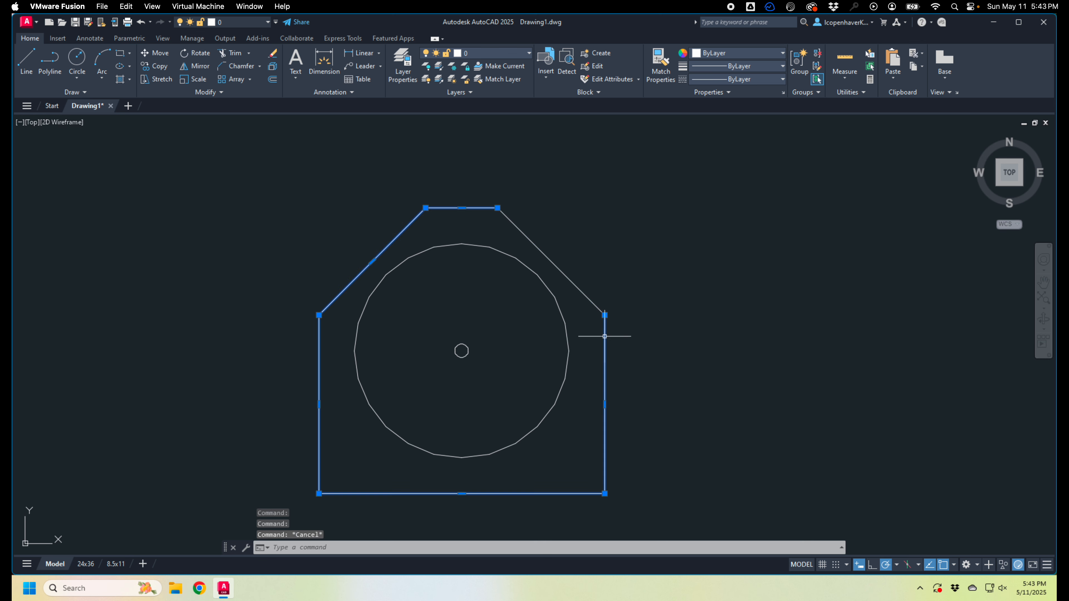
click(590, 299)
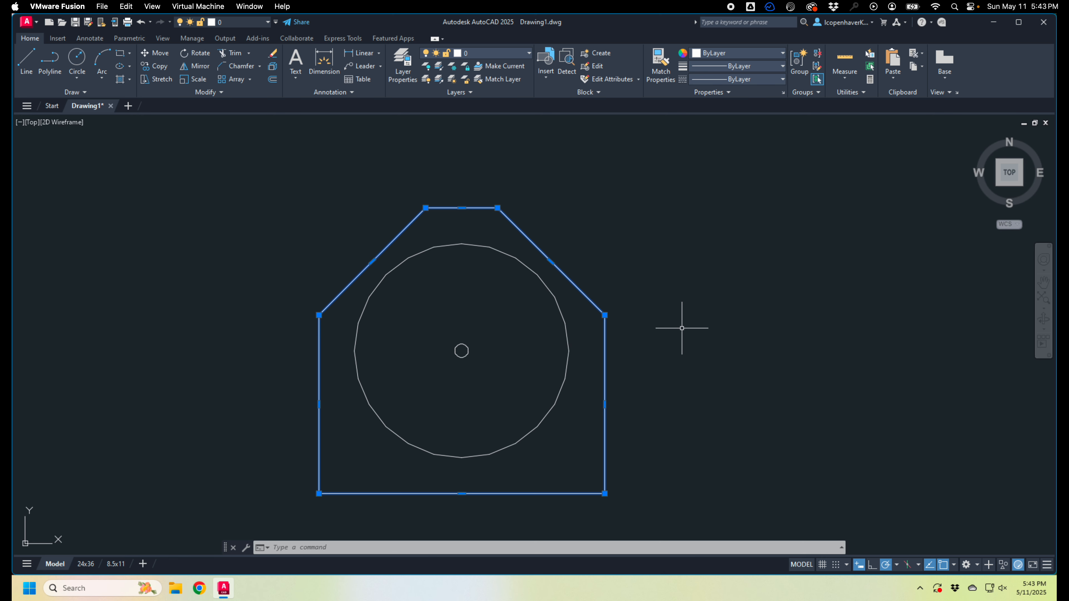
click(217, 91)
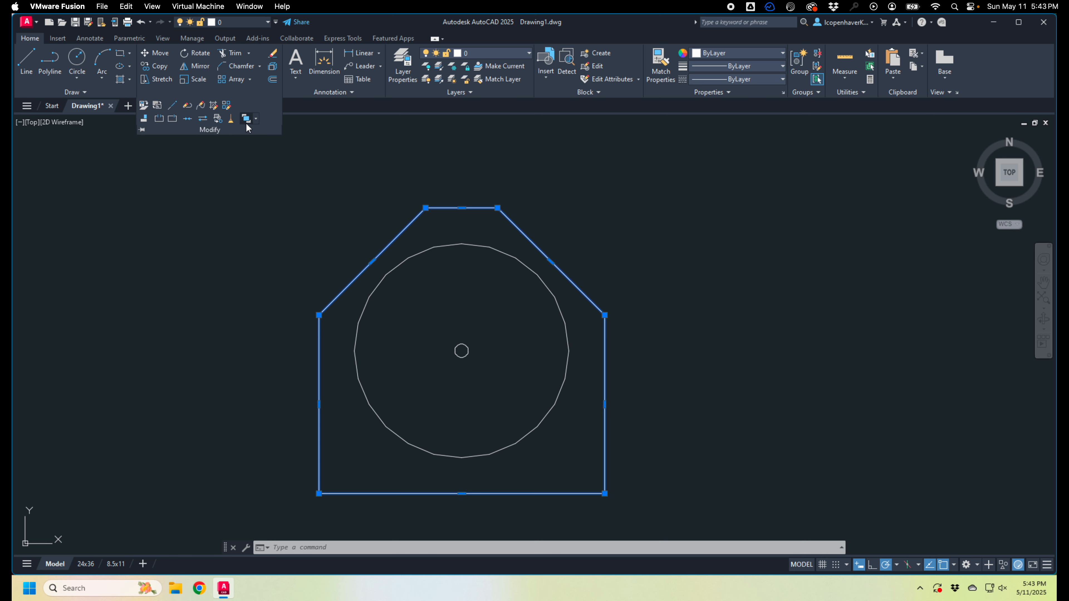
key(Escape)
Step: Join the right-hand diagonal and the chamfered outline into a single polyline
click(508, 223)
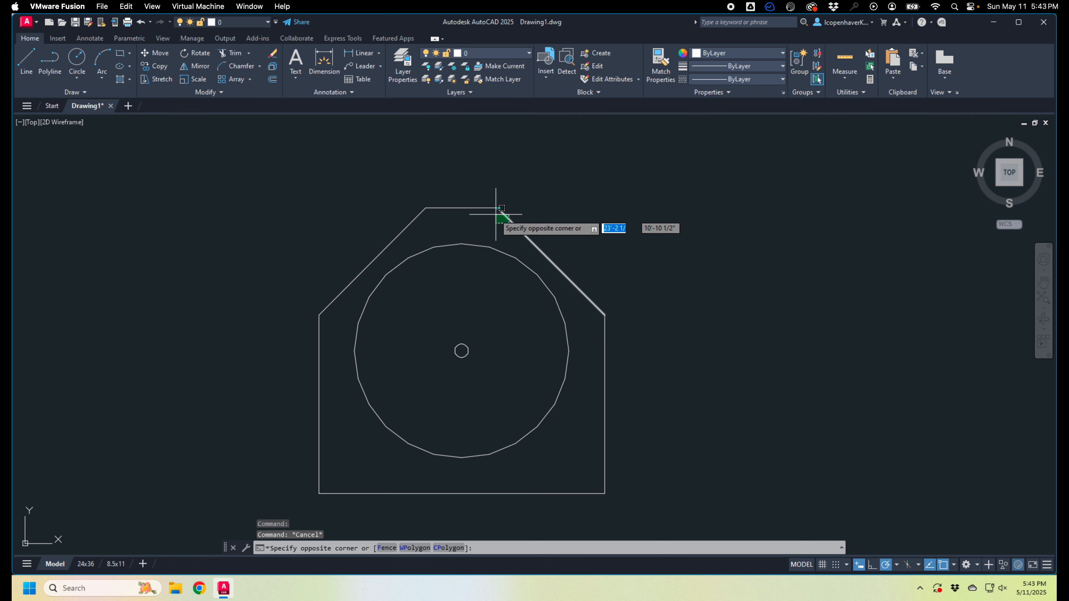
click(496, 214)
text(jo)
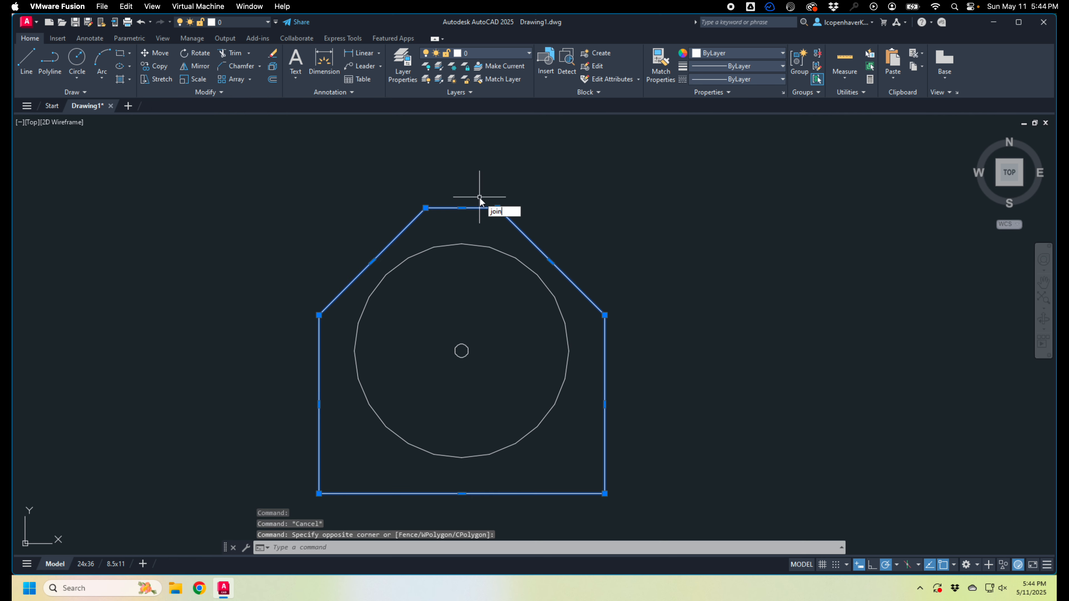
text(in)
key(Return)
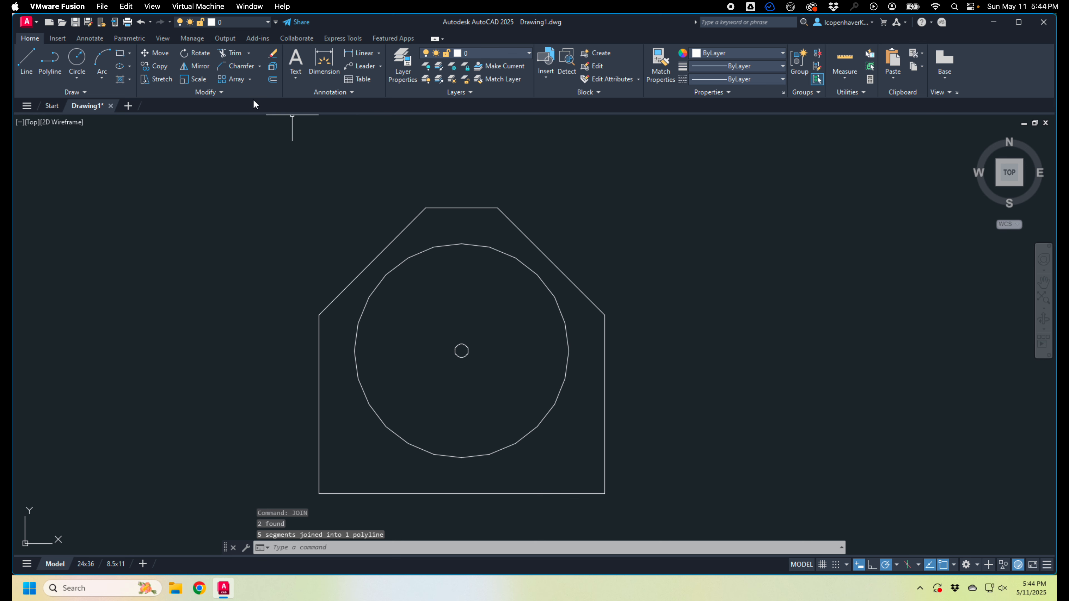
click(228, 91)
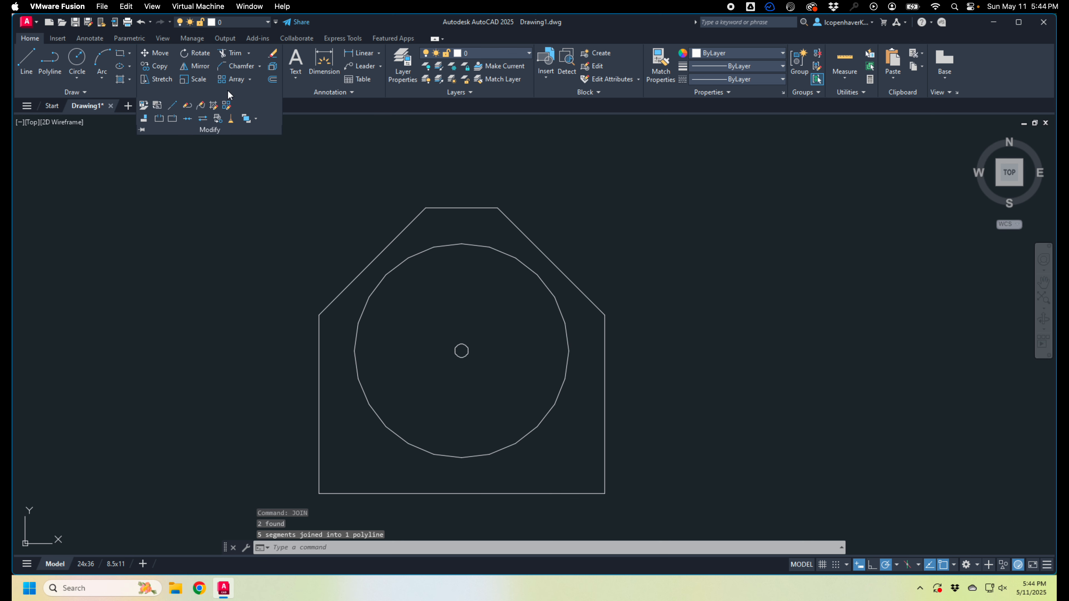
right_click(187, 125)
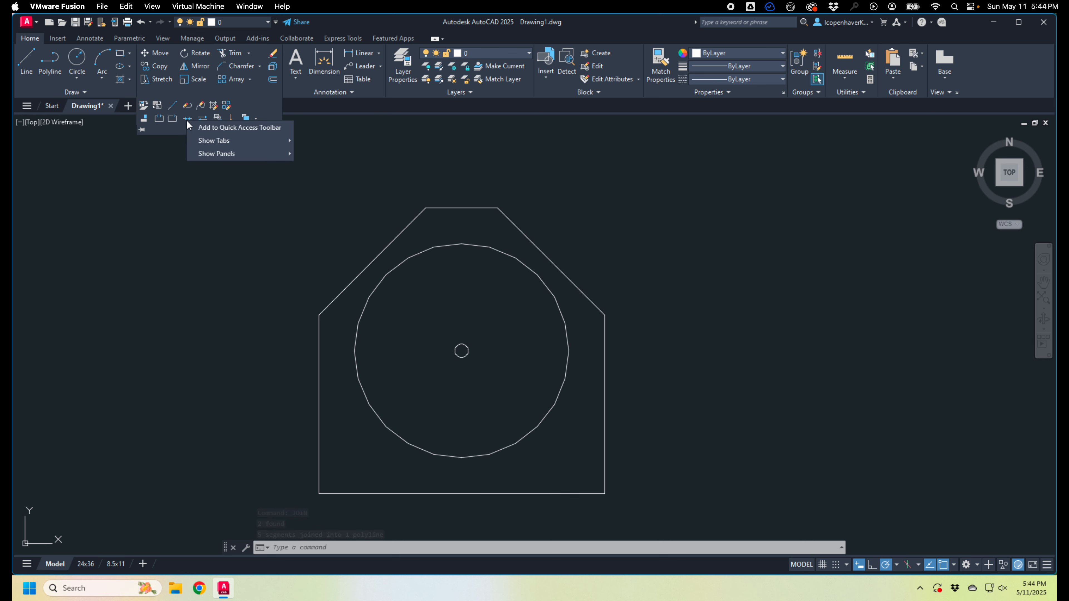
click(167, 168)
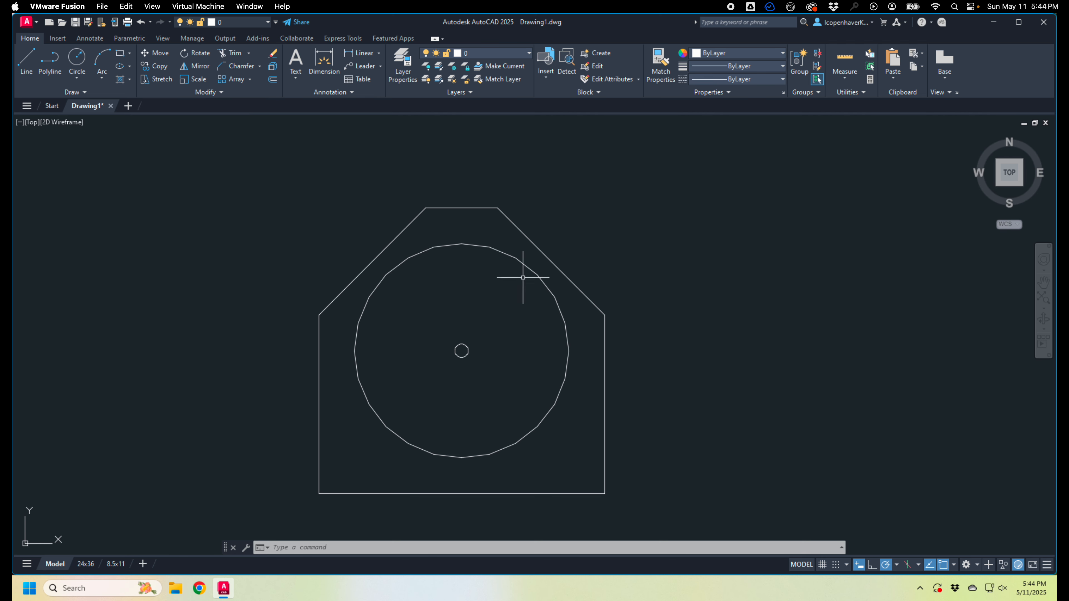
Step: Select the outline at its right-hand diagonal to check whether all segments belong to one polyline, and clear the selection
click(547, 242)
click(541, 247)
middle_drag(673, 334, 628, 299)
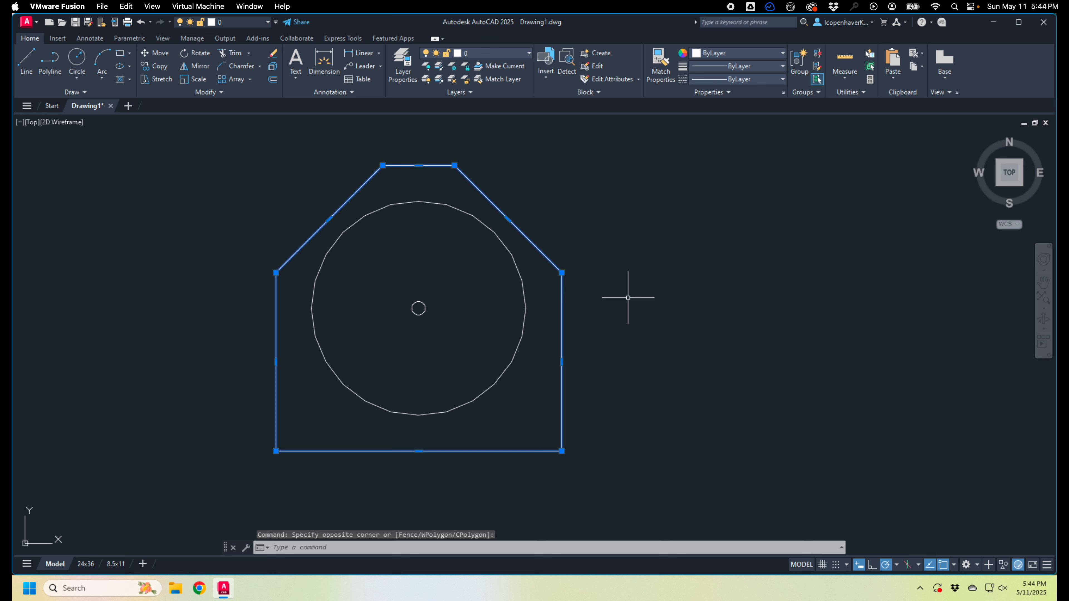
key(Escape)
scroll(609, 365, down, 2)
middle_drag(609, 365, 445, 333)
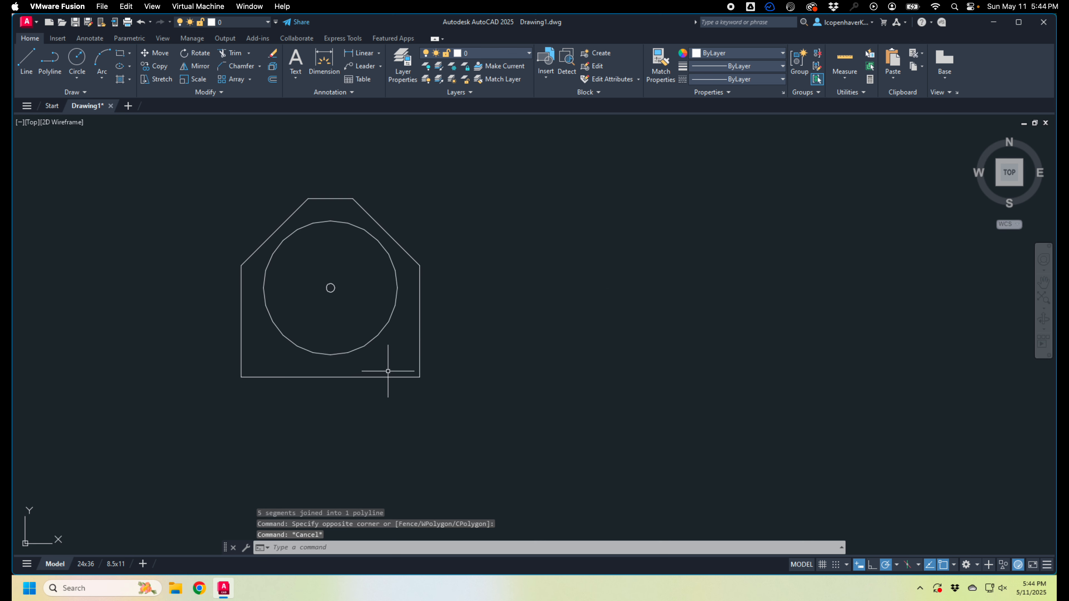
middle_drag(494, 375, 465, 365)
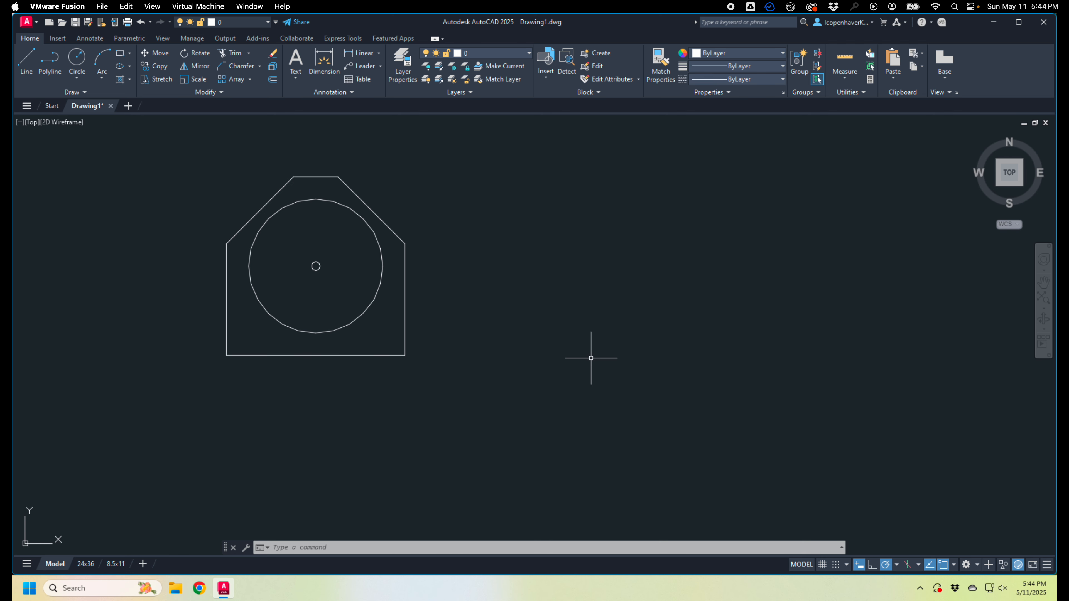
scroll(361, 350, up, 2)
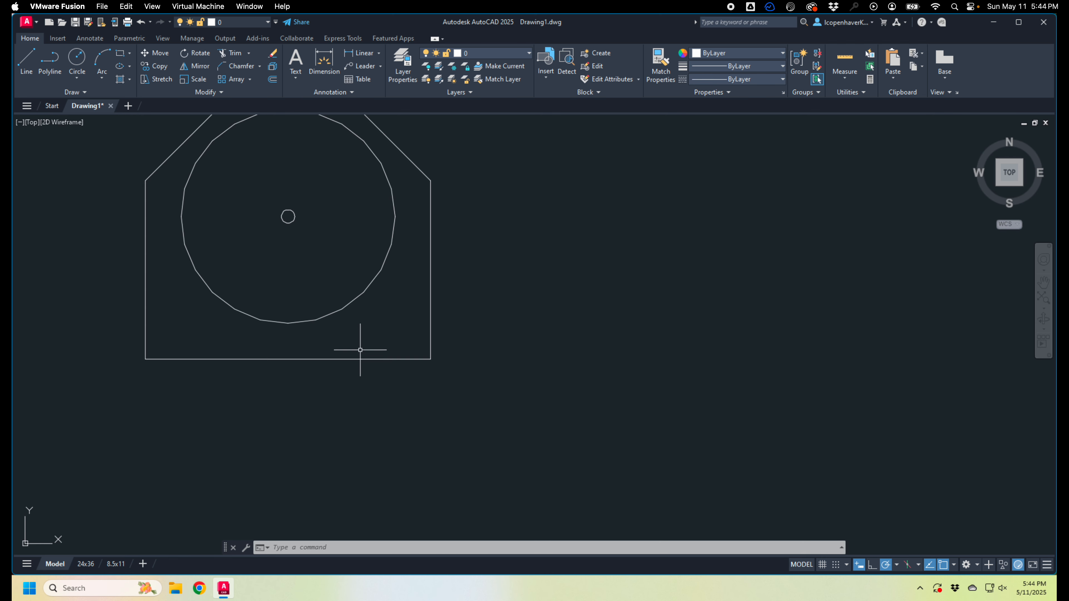
middle_drag(346, 370, 385, 356)
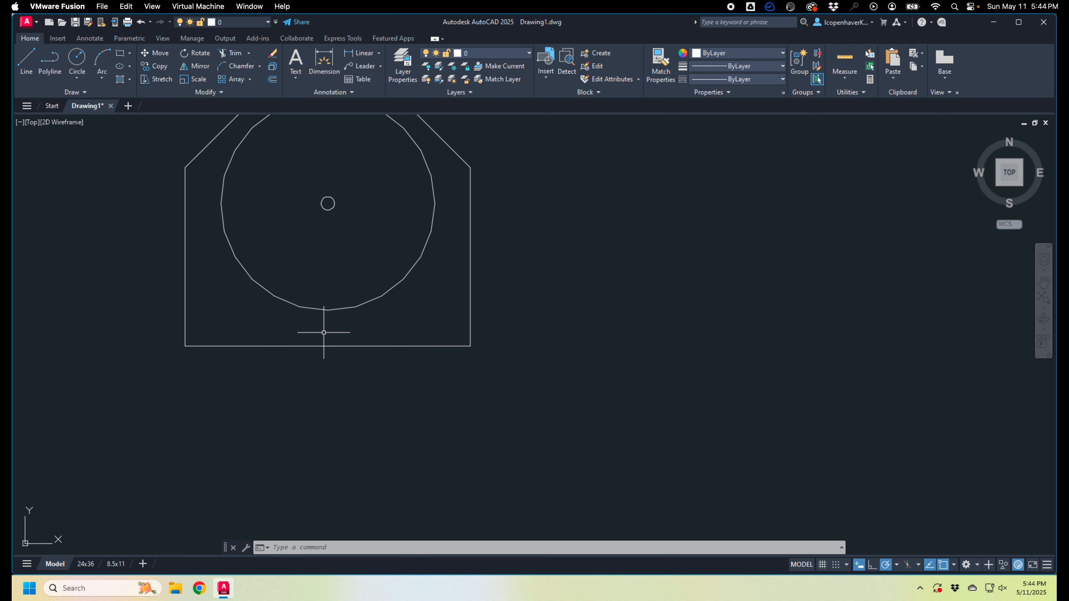
middle_drag(327, 331, 332, 365)
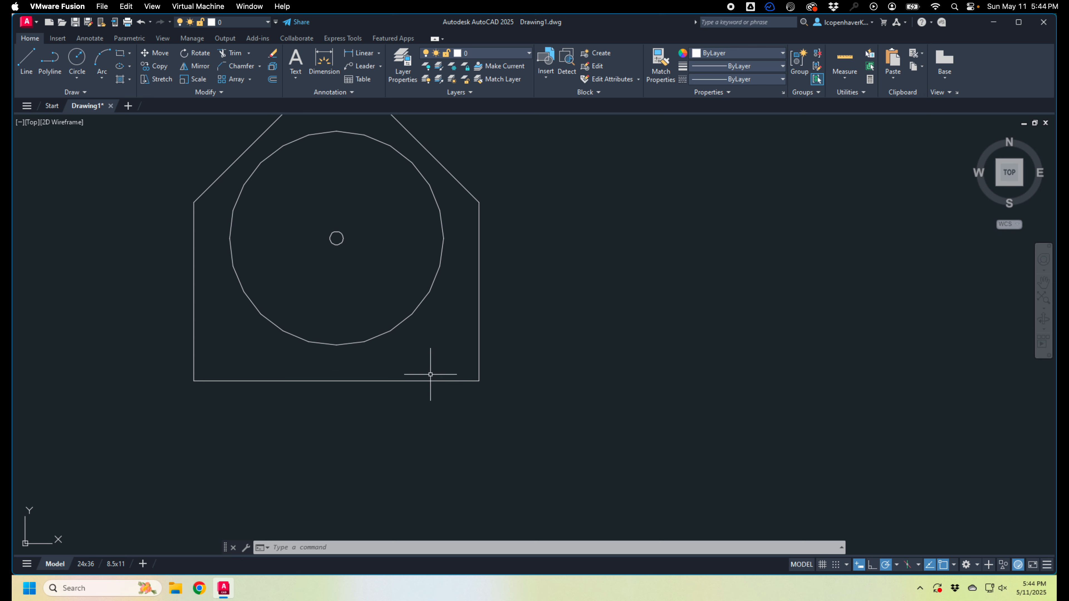
Step: Draw a horizontal construction line 1 inch above the outline's bottom edge, tracking up from the lower-right corner
mouse_move(430, 392)
middle_down()
mouse_move(351, 399)
mouse_move(365, 411)
middle_up()
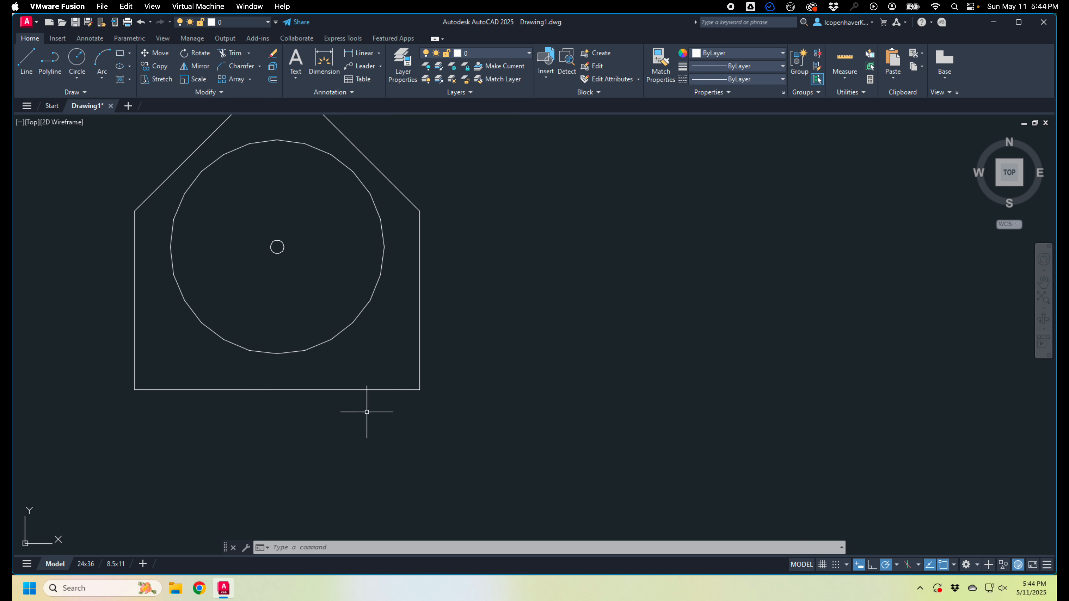
text(XL)
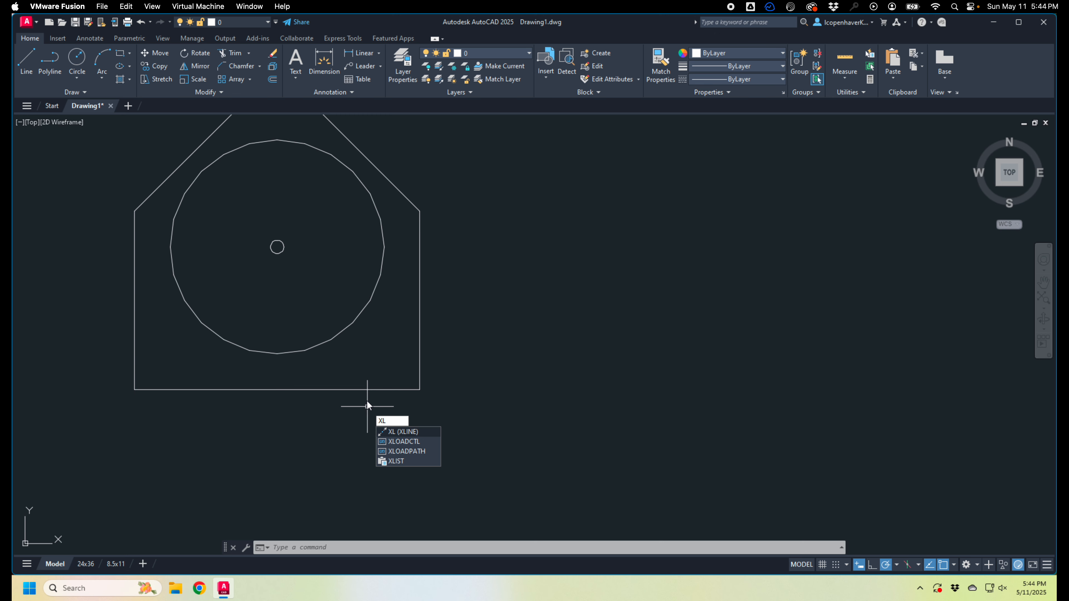
key(Return)
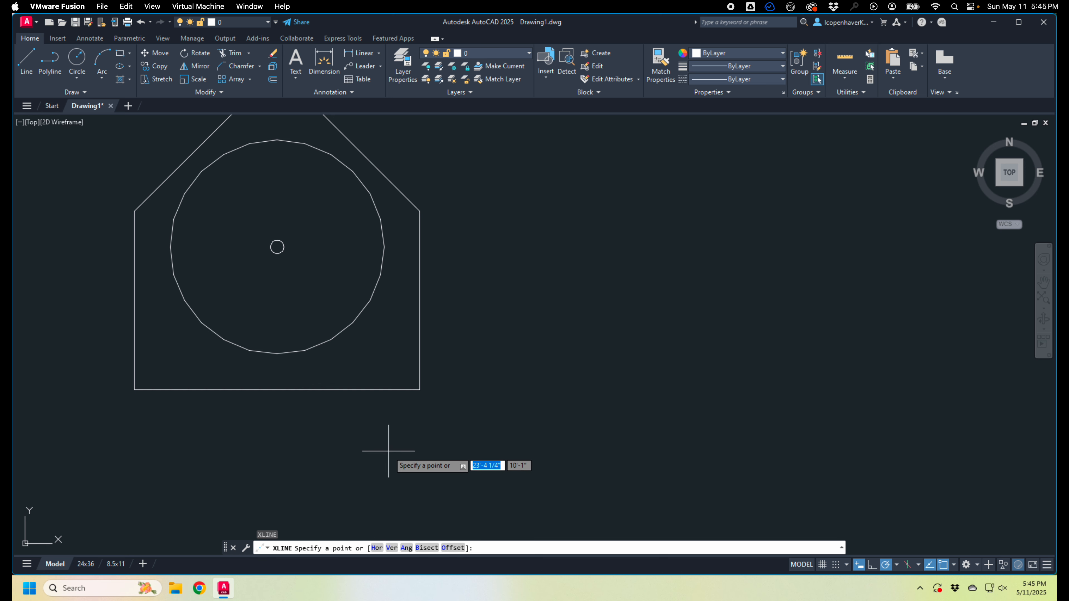
text(h)
key(Return)
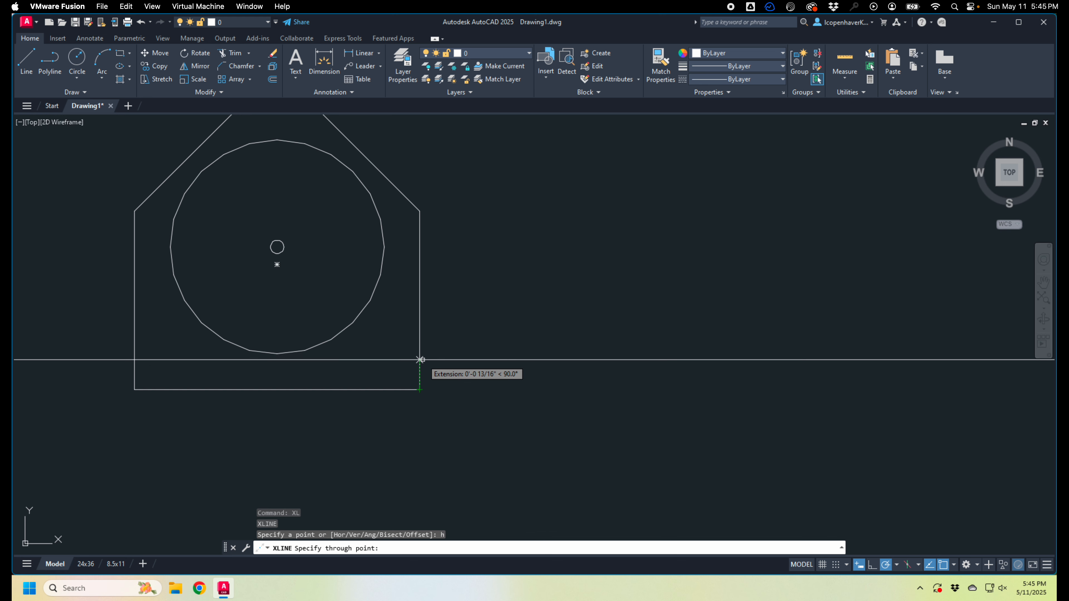
text(1)
key(Return)
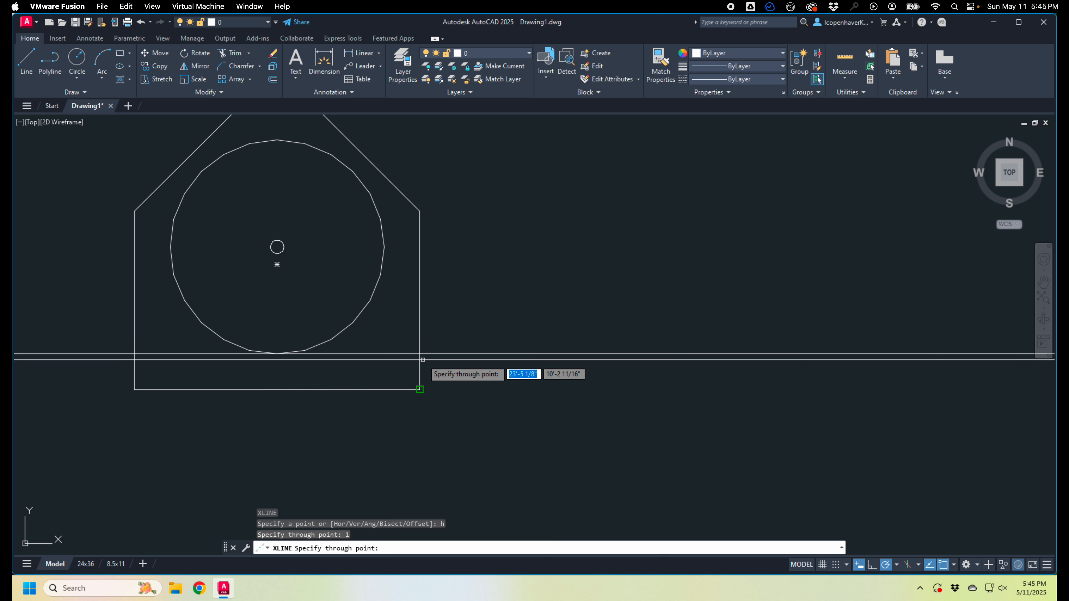
key(Return)
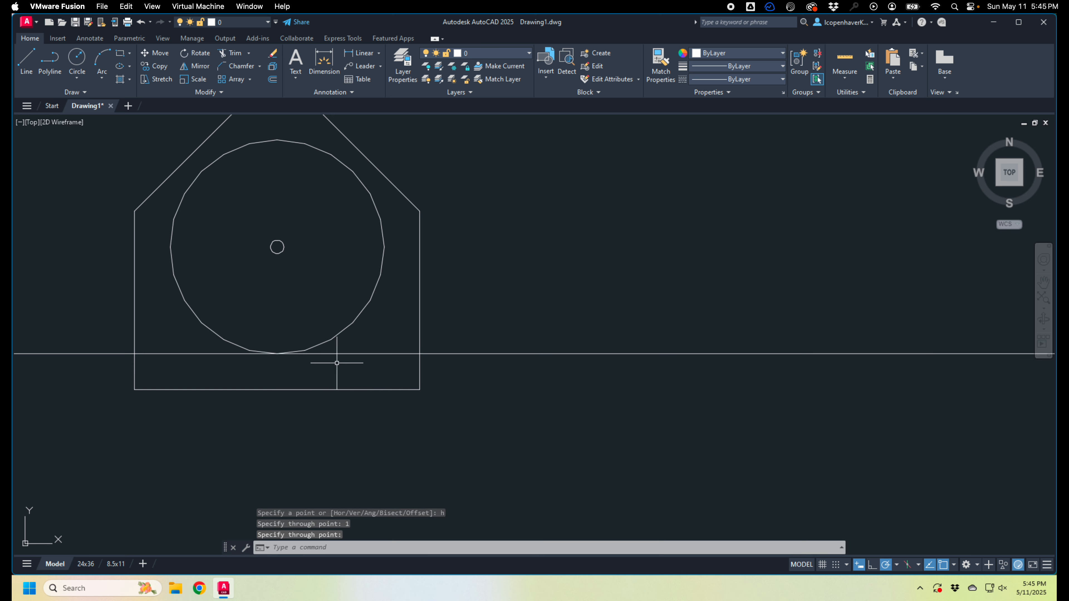
click(356, 354)
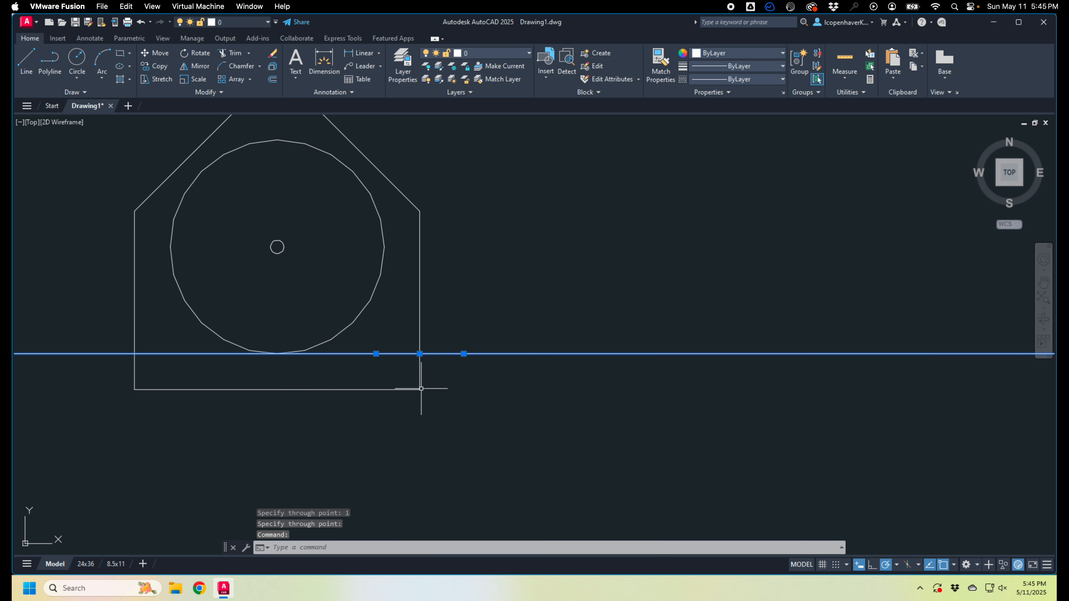
key(Escape)
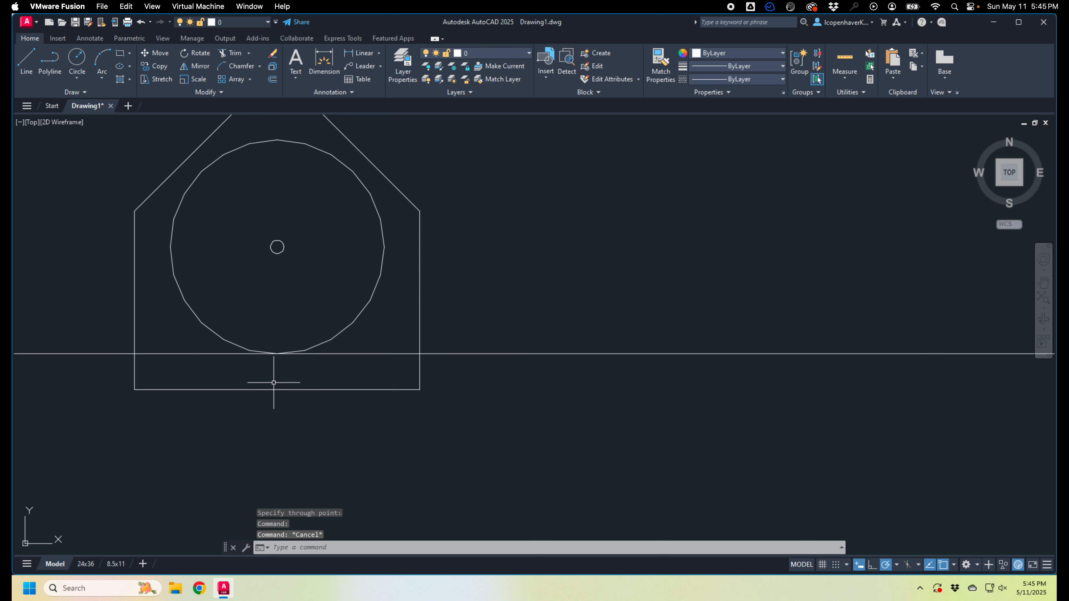
Step: Draw a circle with a 9/32-inch diameter in the empty space below the outline
scroll(258, 377, up, 4)
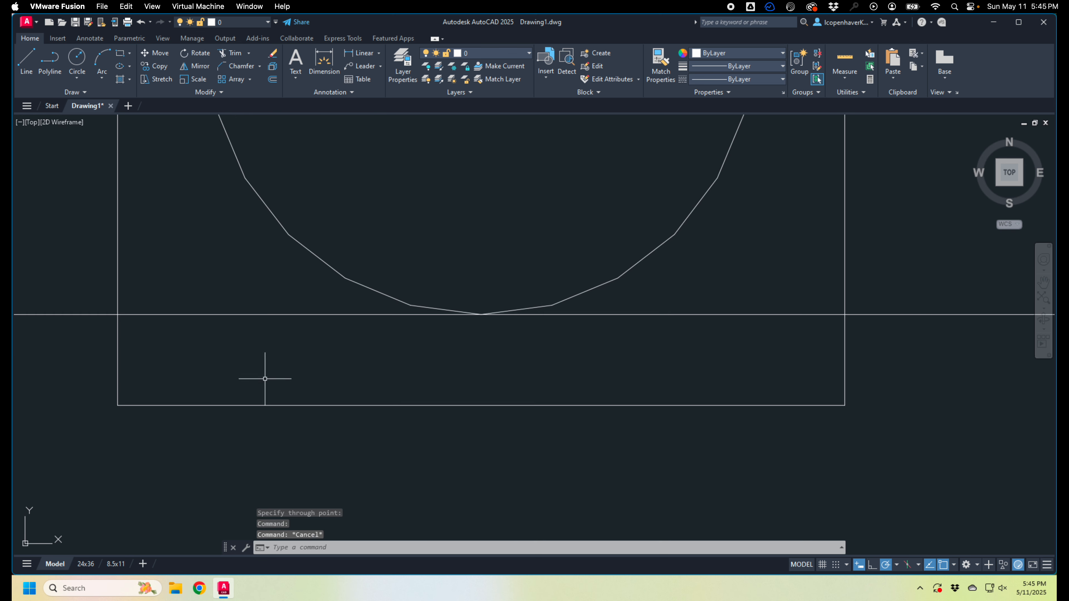
scroll(472, 365, down, 2)
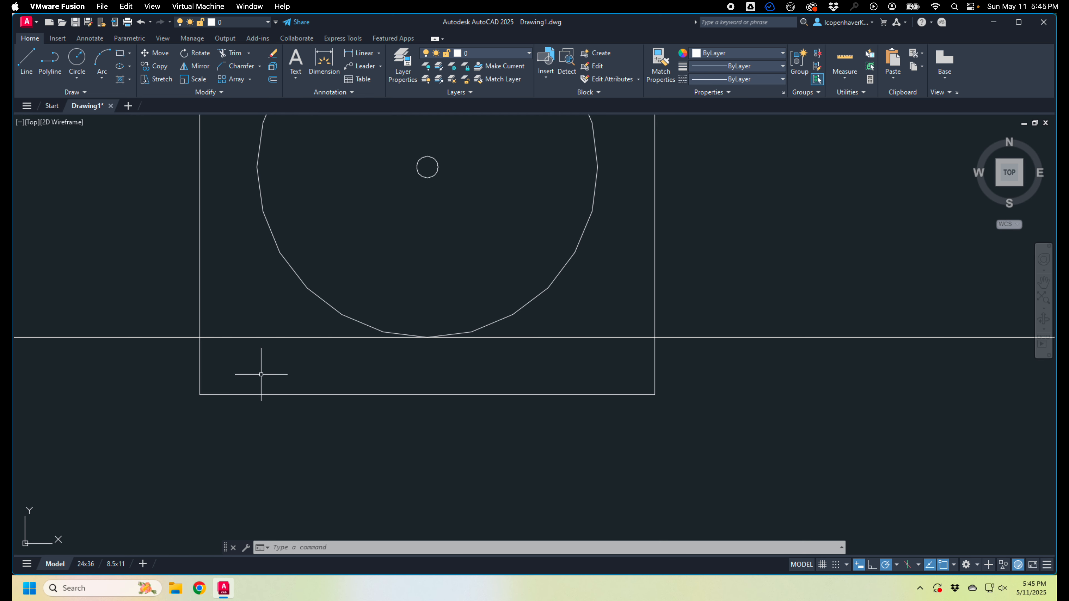
text(c)
key(Return)
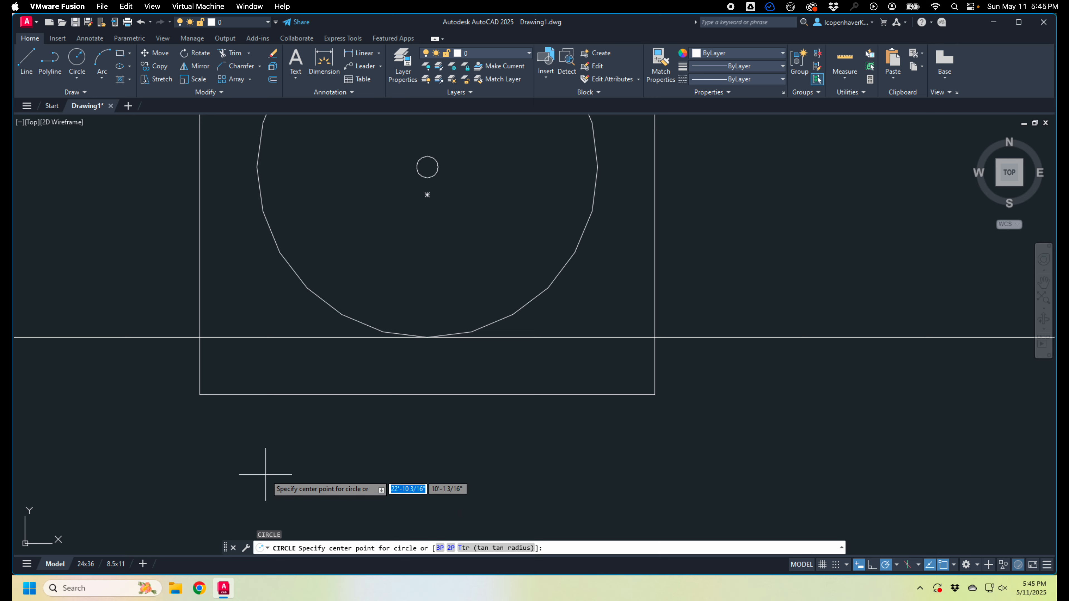
middle_drag(263, 472, 238, 418)
click(331, 416)
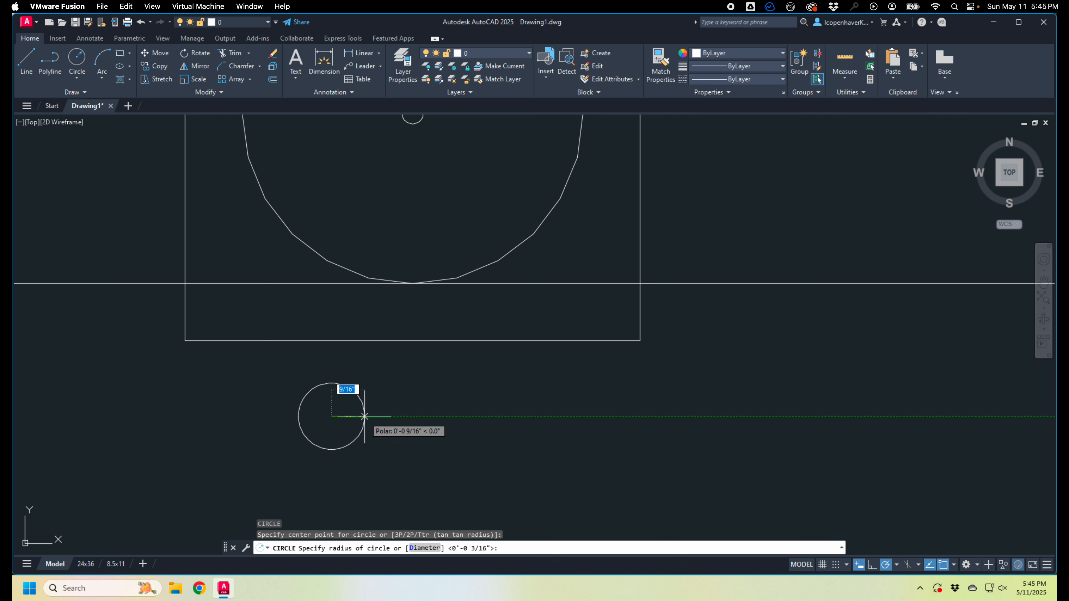
text(d)
key(Return)
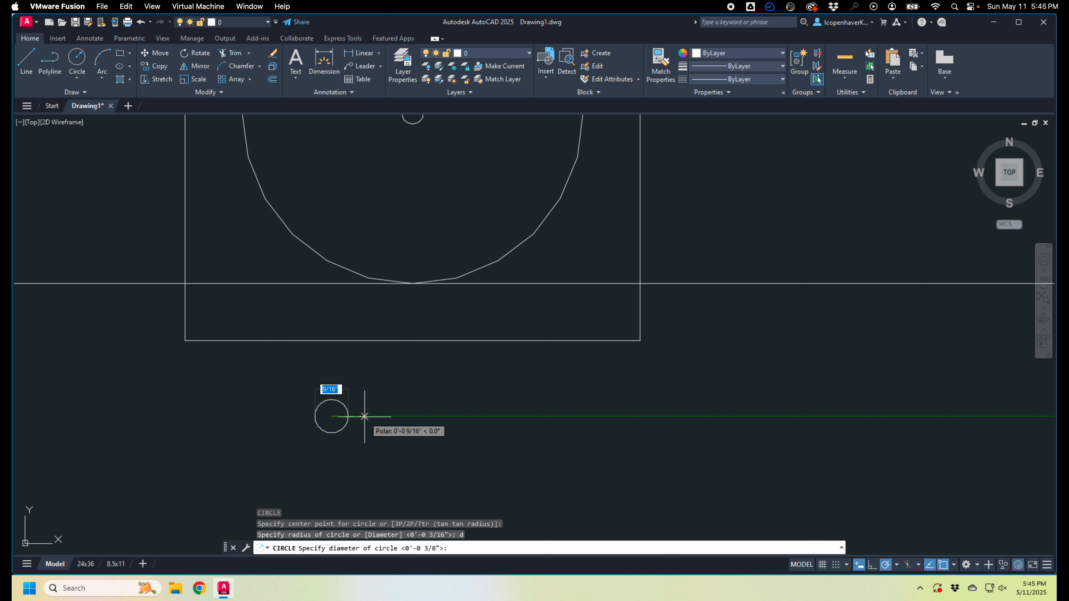
text(9/32)
key(Return)
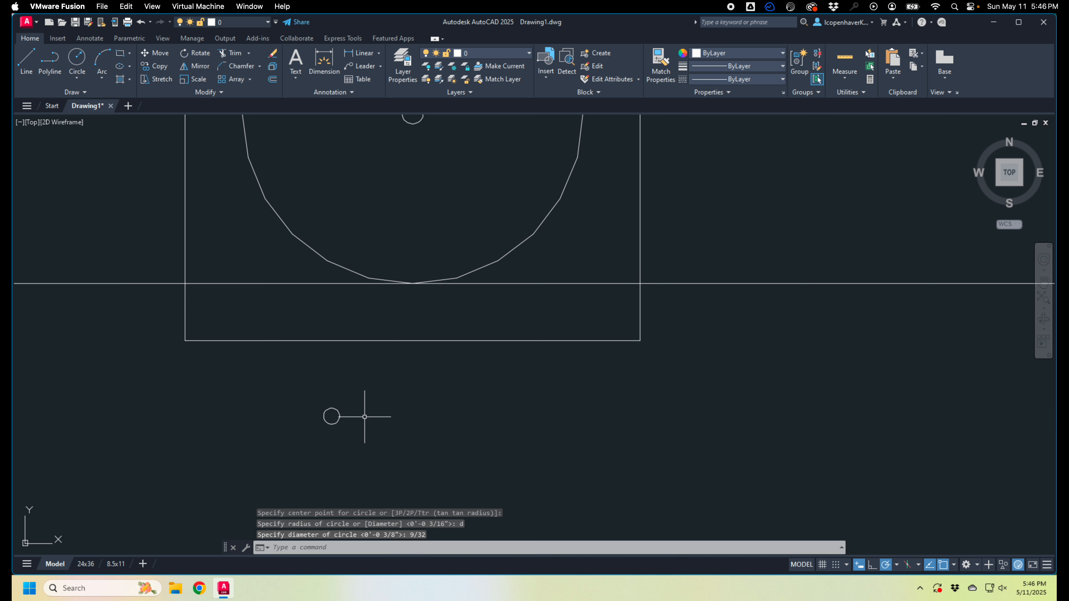
Step: Move the 9/32-inch circle by its center onto the outline's lower-left corner
click(332, 416)
text(M)
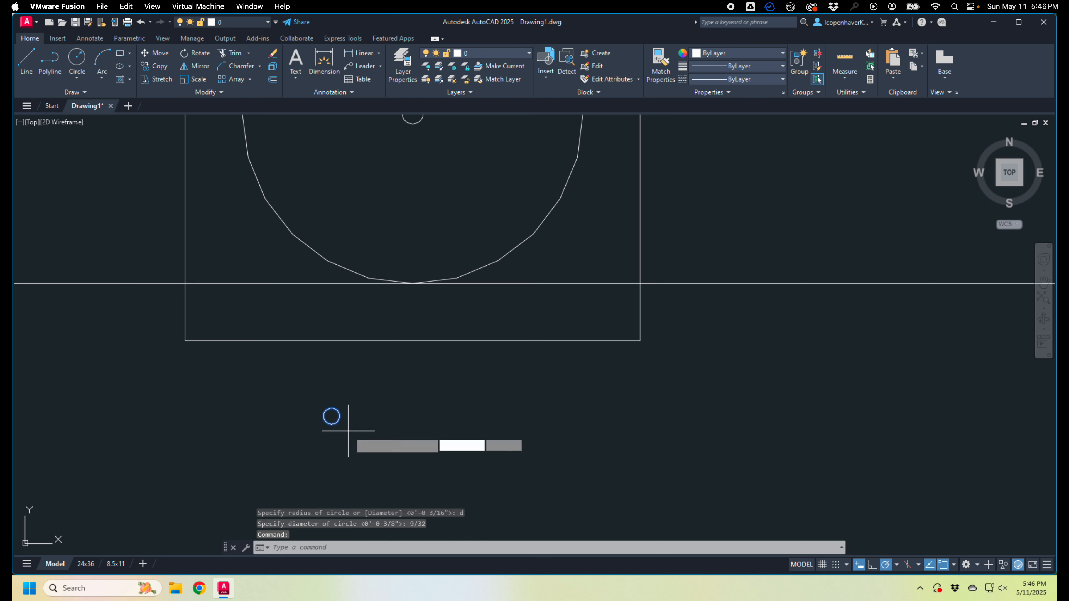
key(Return)
click(332, 416)
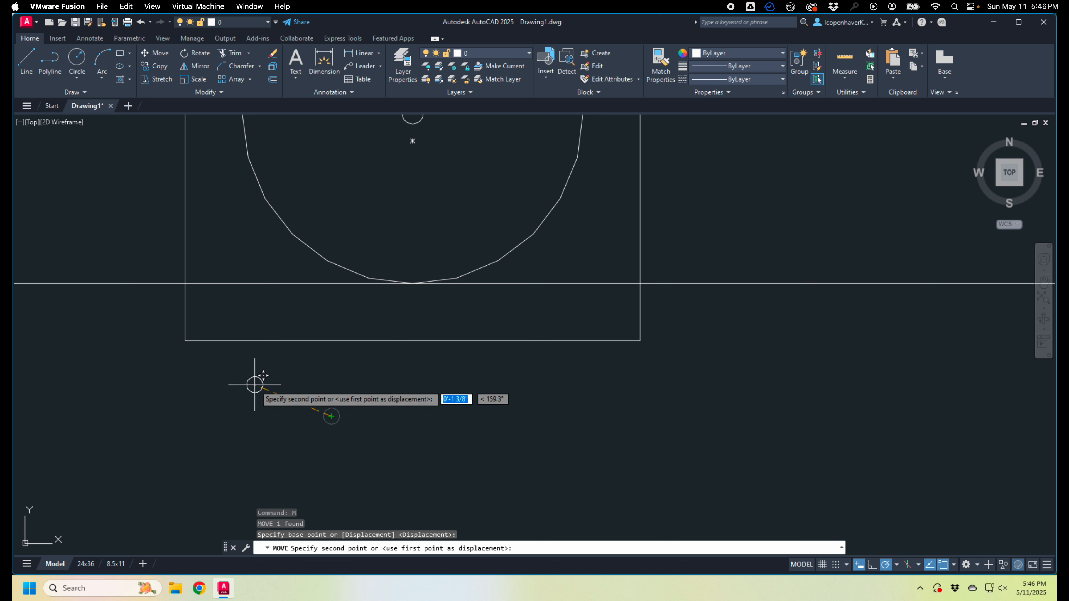
click(185, 341)
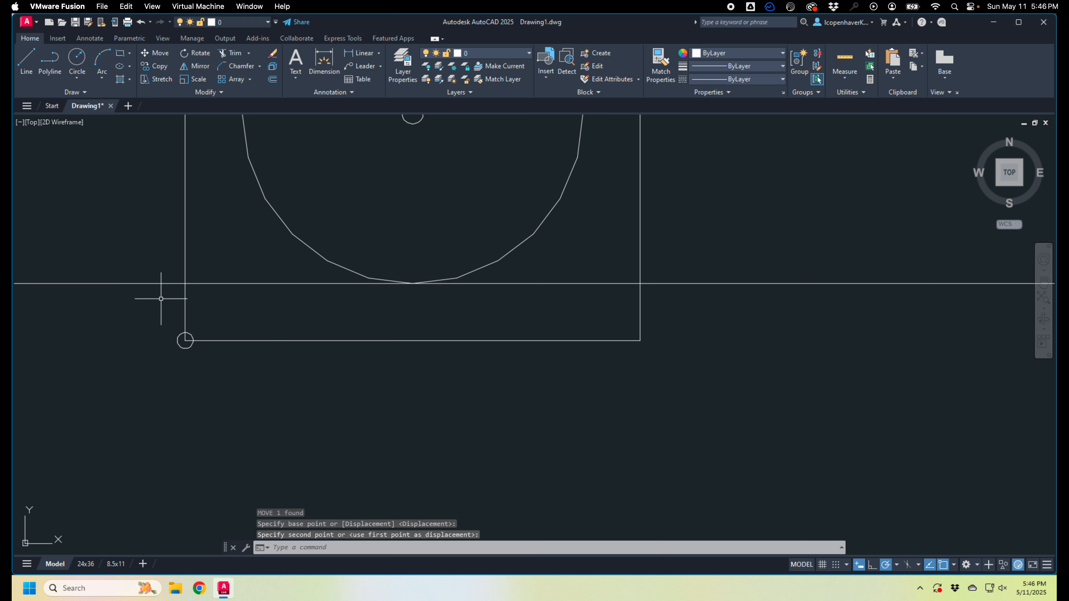
Step: Move the 9/32-inch circle at the outline's lower-left corner 1 inch to the right along the bottom edge
scroll(167, 314, up, 4)
click(216, 403)
click(191, 398)
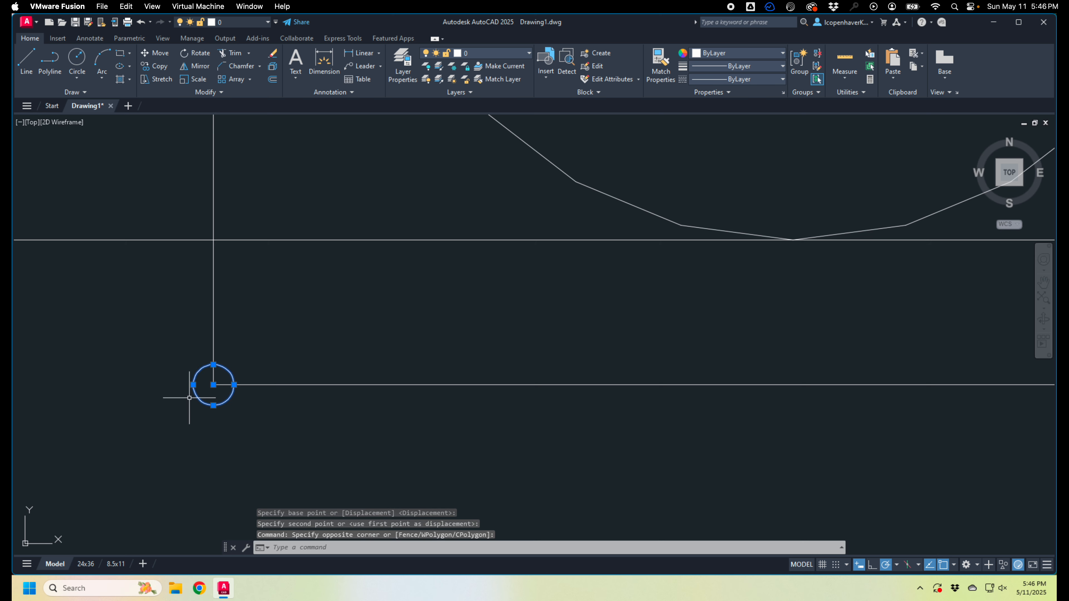
text(M)
key(Return)
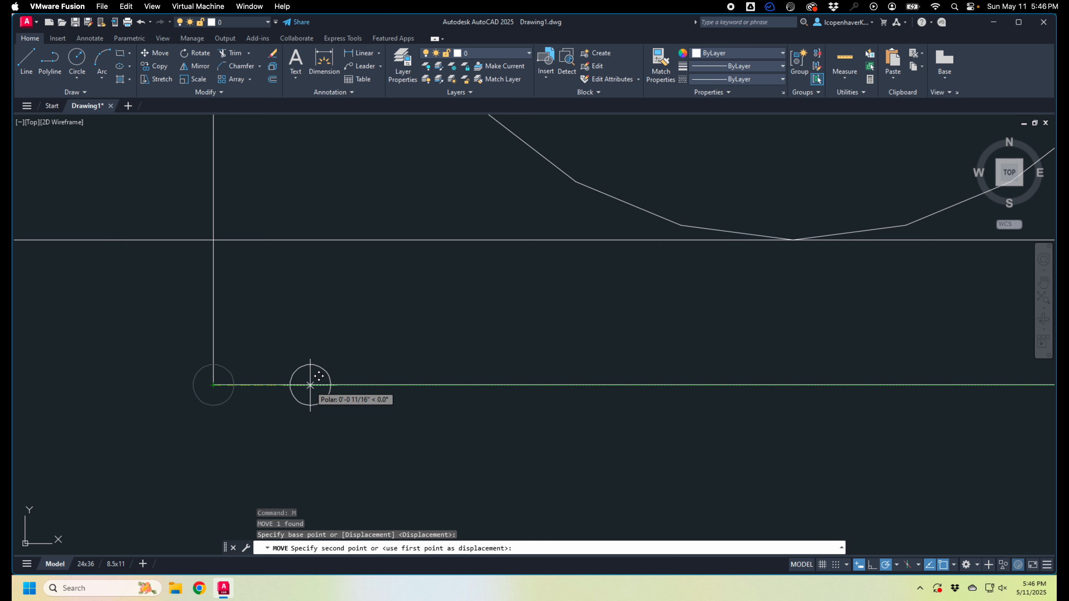
text(1)
key(Return)
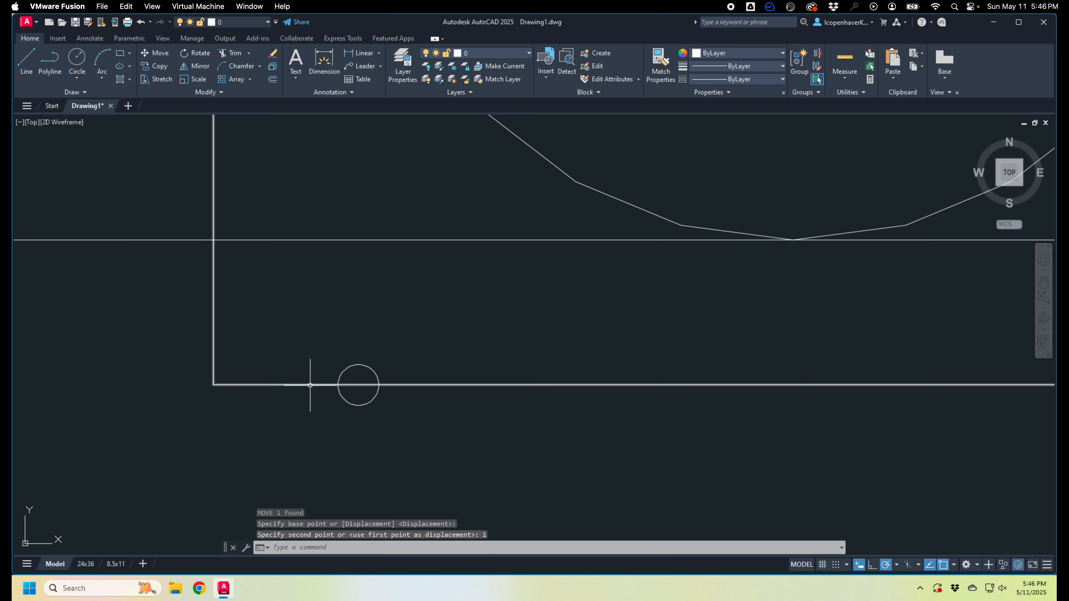
Step: Move the 9/32-inch circle straight up 0.5 inch from the outline's bottom edge
click(340, 390)
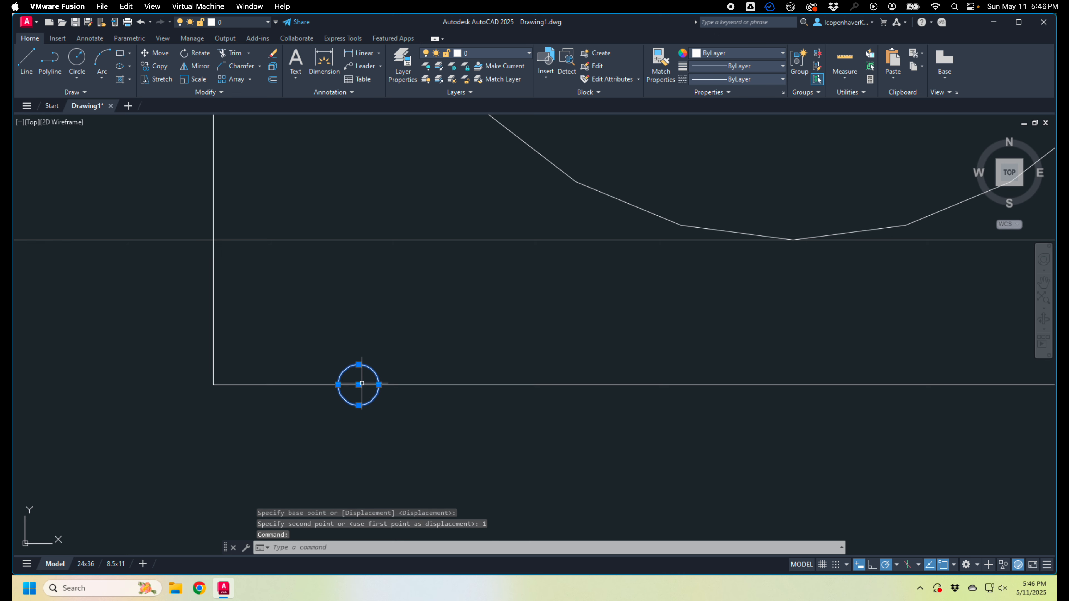
text(M)
key(Return)
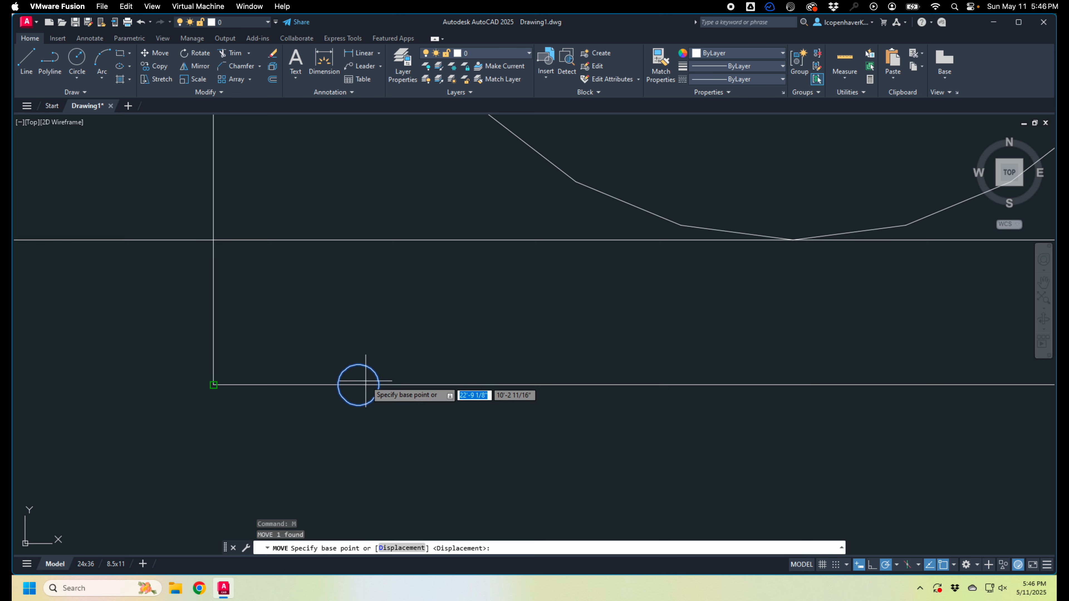
click(213, 385)
click(213, 327)
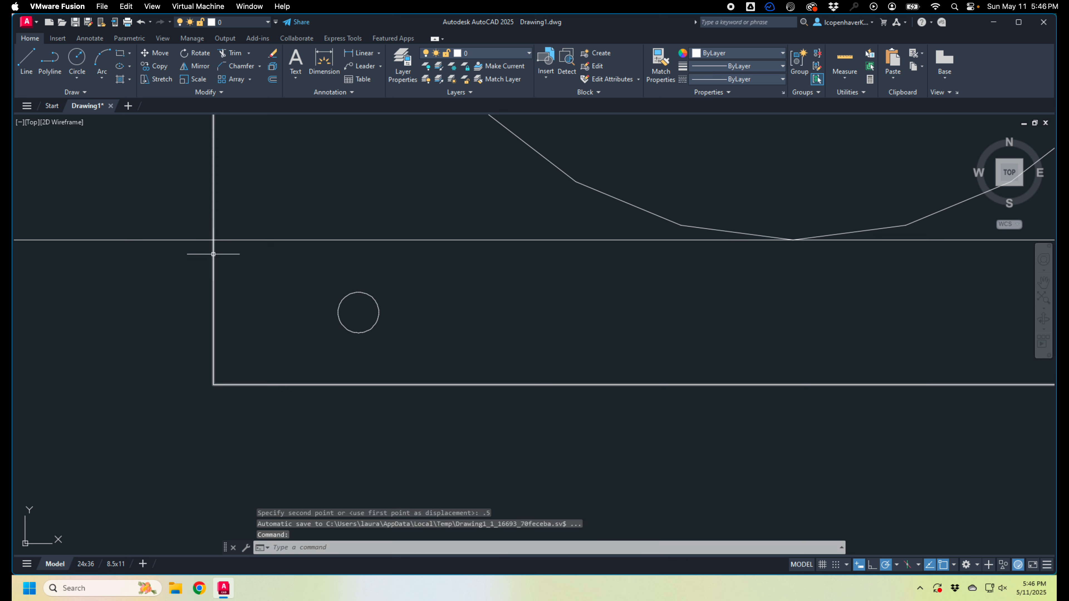
scroll(179, 295, down, 2)
key(Escape)
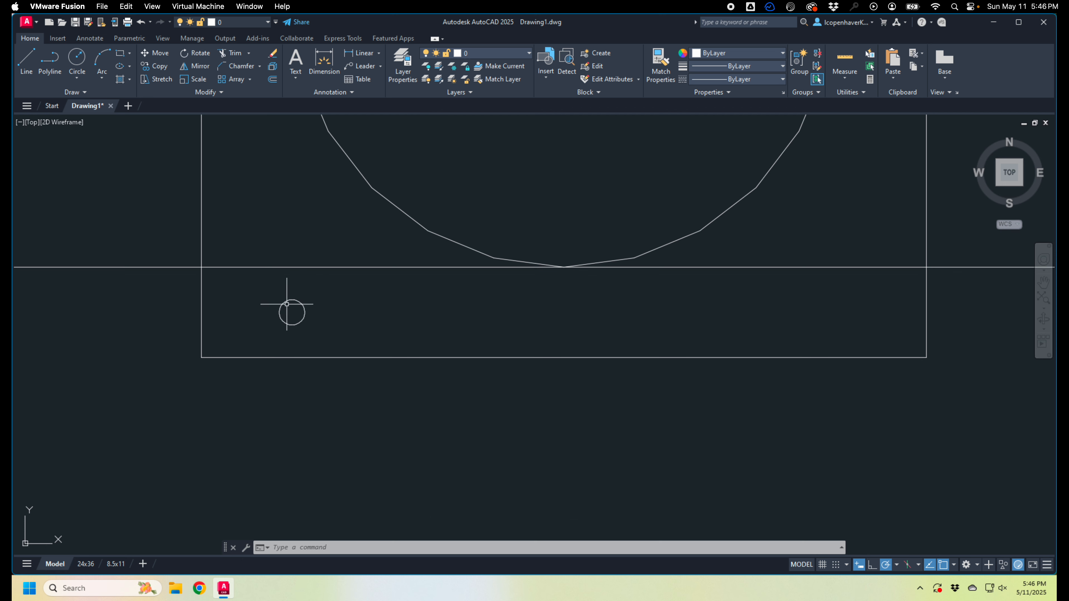
Step: Copy the 9/32-inch hole once into the empty space below the outline's bottom edge
click(301, 303)
text(co)
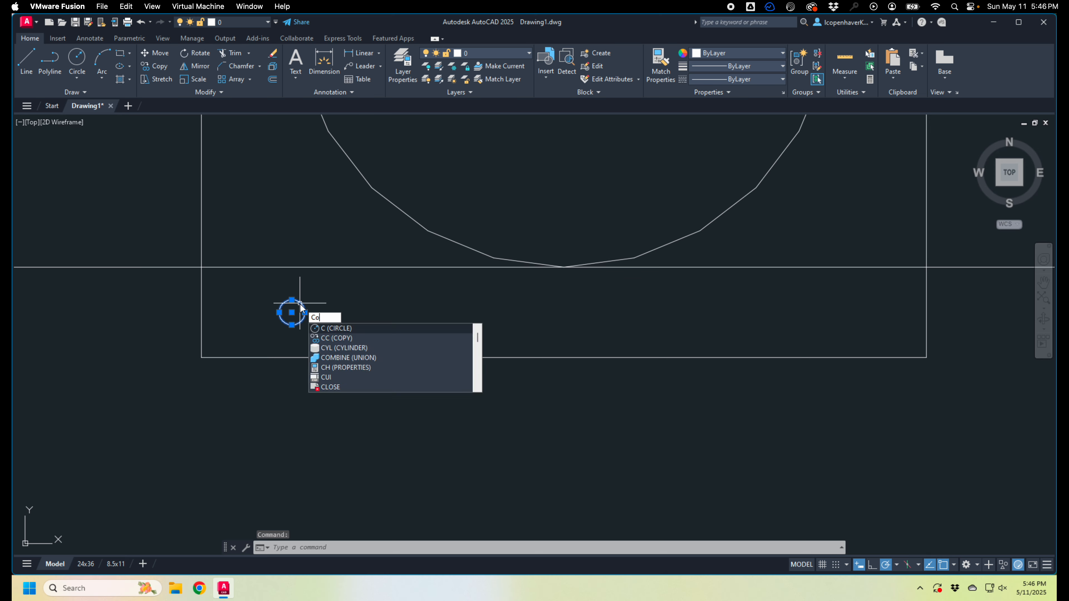
key(Return)
click(294, 300)
middle_drag(673, 463, 397, 415)
click(456, 392)
key(Escape)
Step: Move the copied circle by its center to a free spot just below the outline's lower-right corner
click(497, 406)
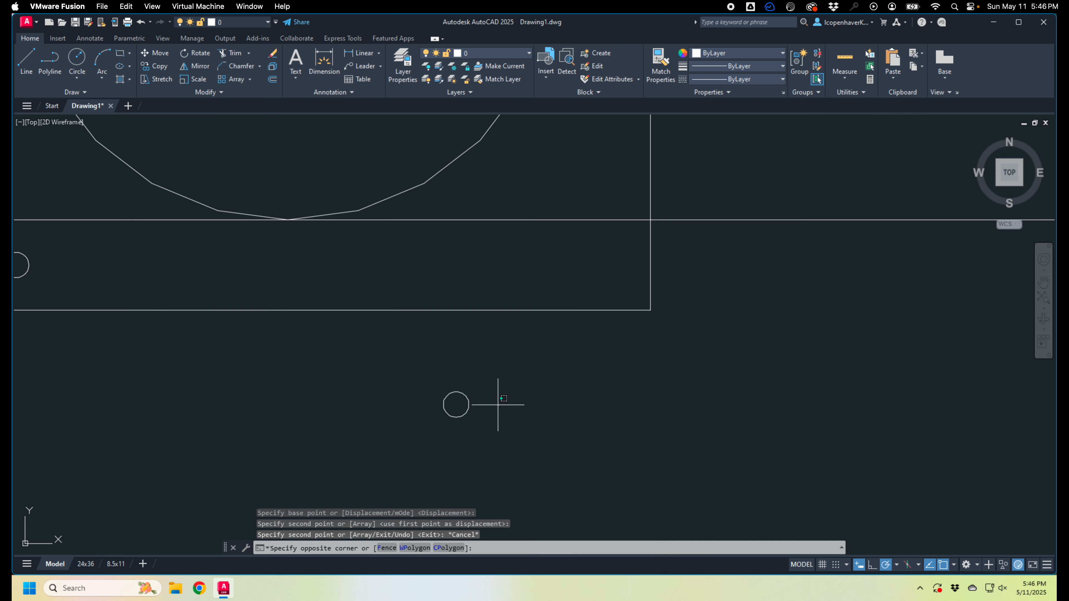
click(495, 406)
click(472, 415)
click(433, 405)
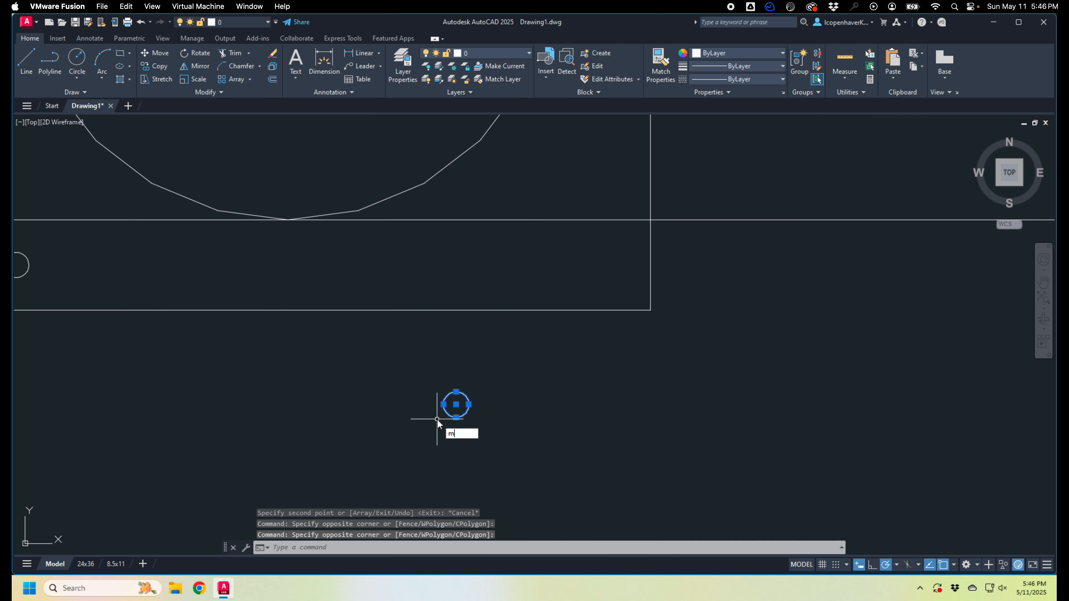
key(Return)
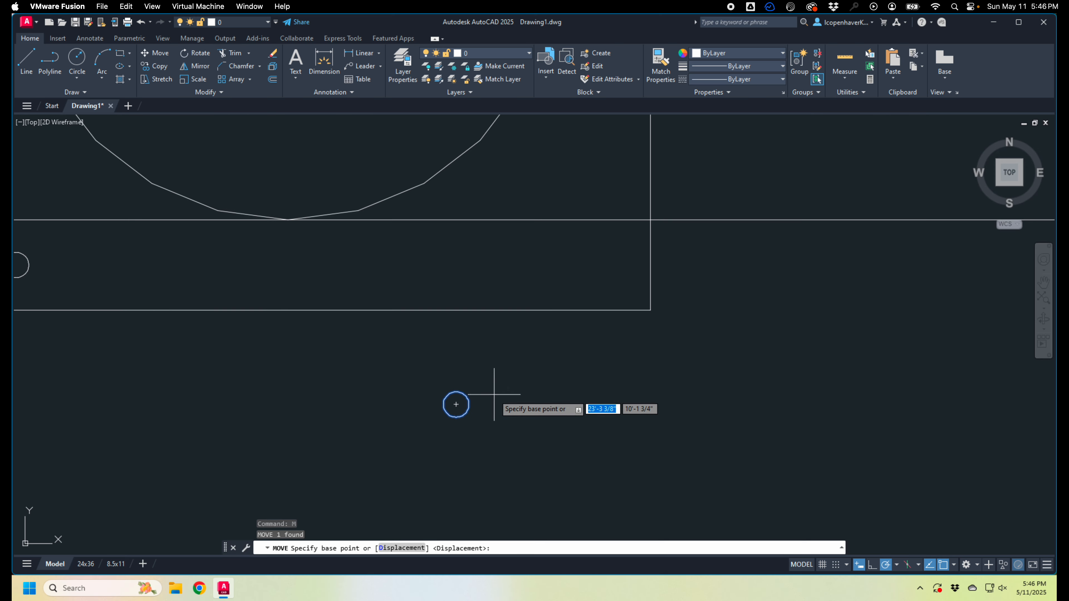
click(456, 404)
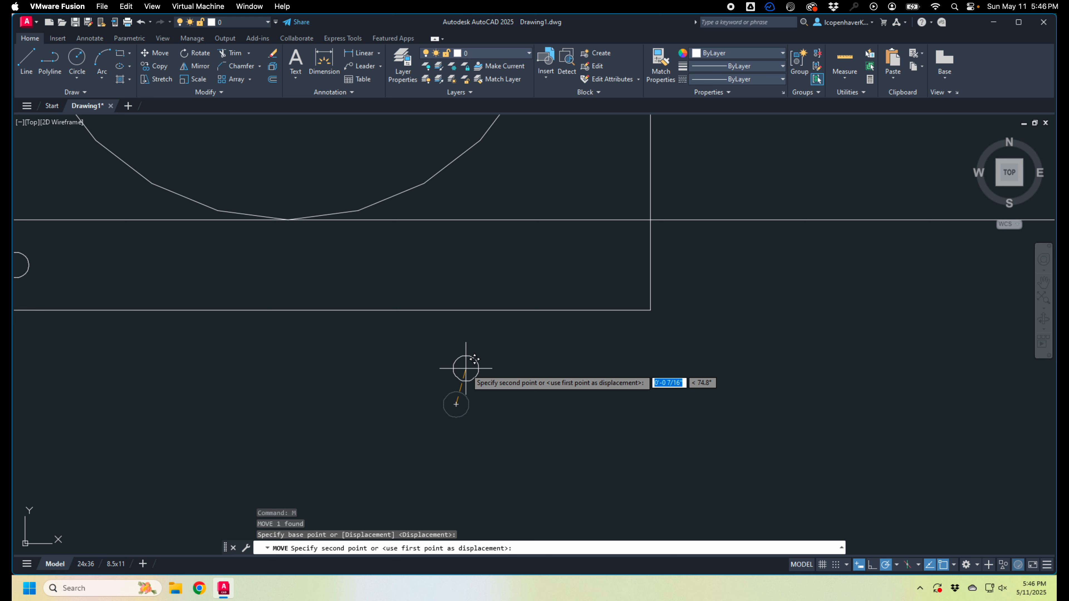
key(F8)
shift+right_click(467, 372)
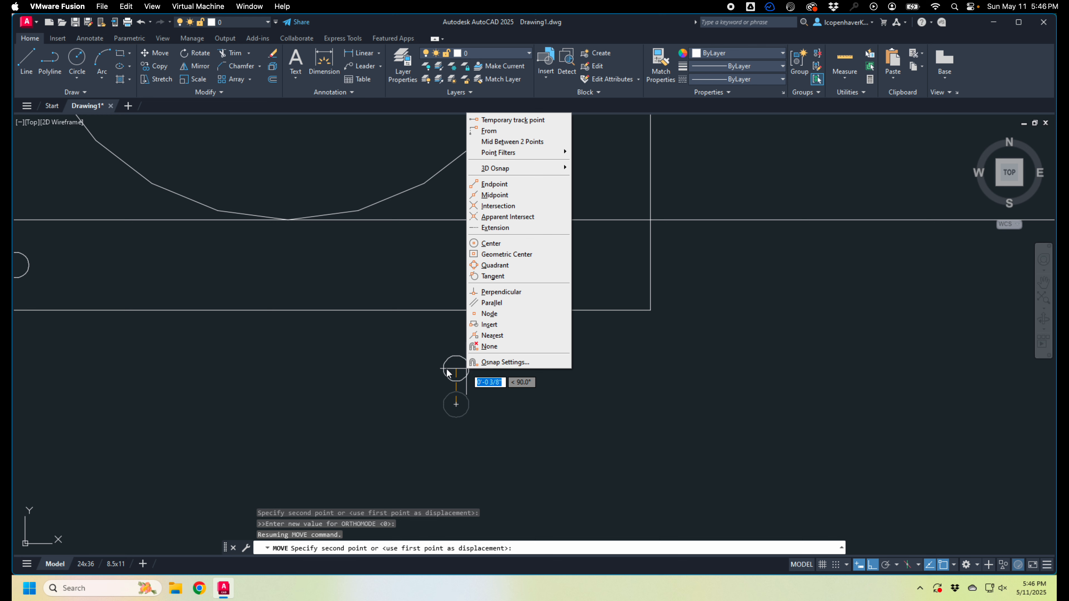
mouse_move(510, 156)
click(628, 386)
click(631, 411)
click(593, 376)
text(m)
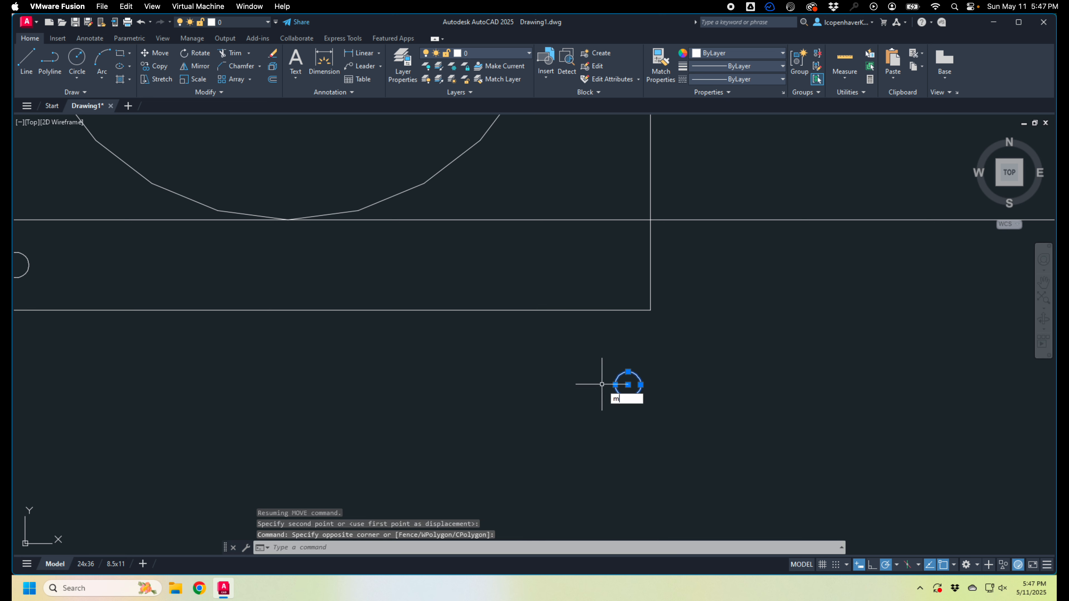
key(Return)
click(628, 385)
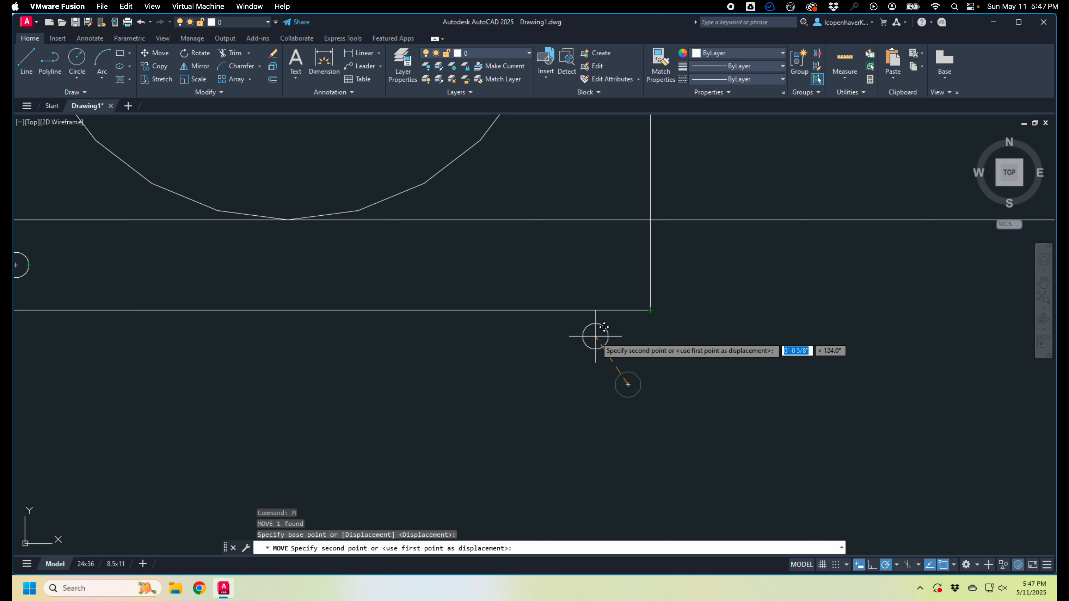
text(.x)
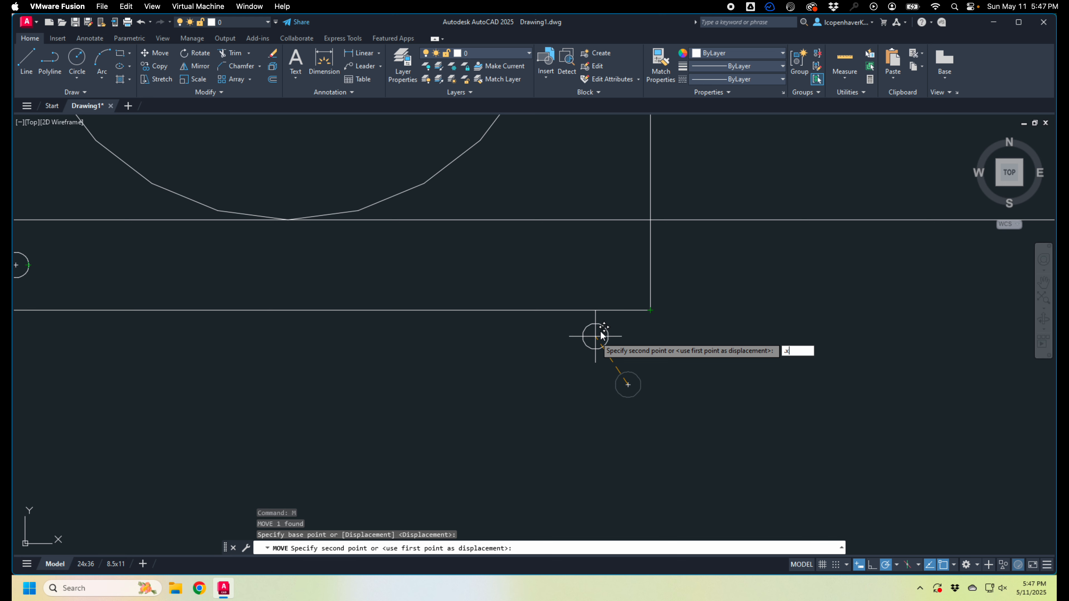
key(Escape)
Step: Erase the copied circle below the outline's lower-right corner
click(675, 375)
click(541, 399)
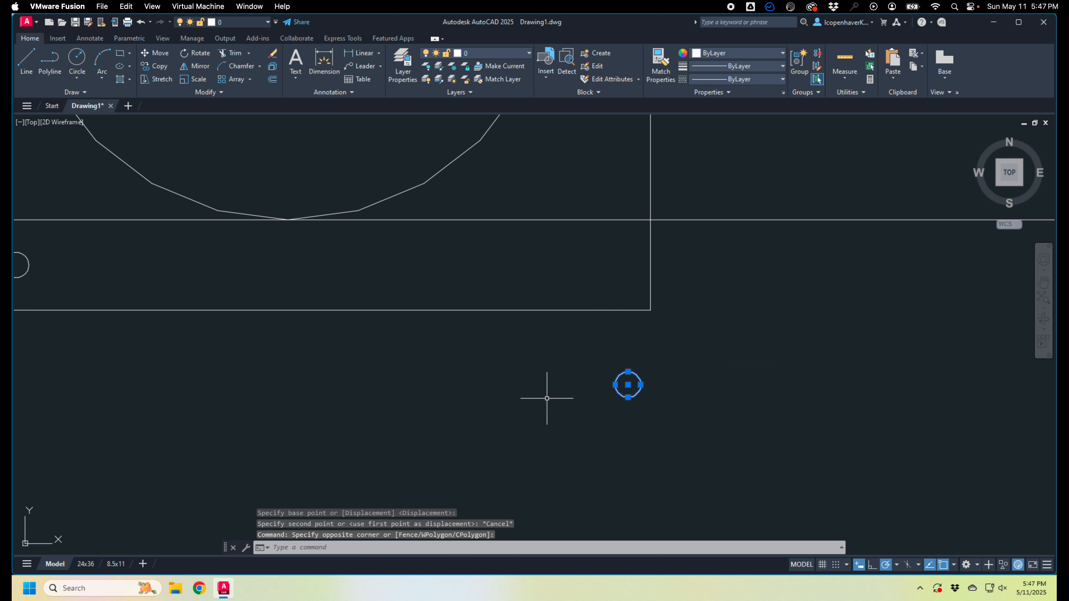
scroll(583, 401, down, 2)
scroll(592, 405, up, 1)
key(Delete)
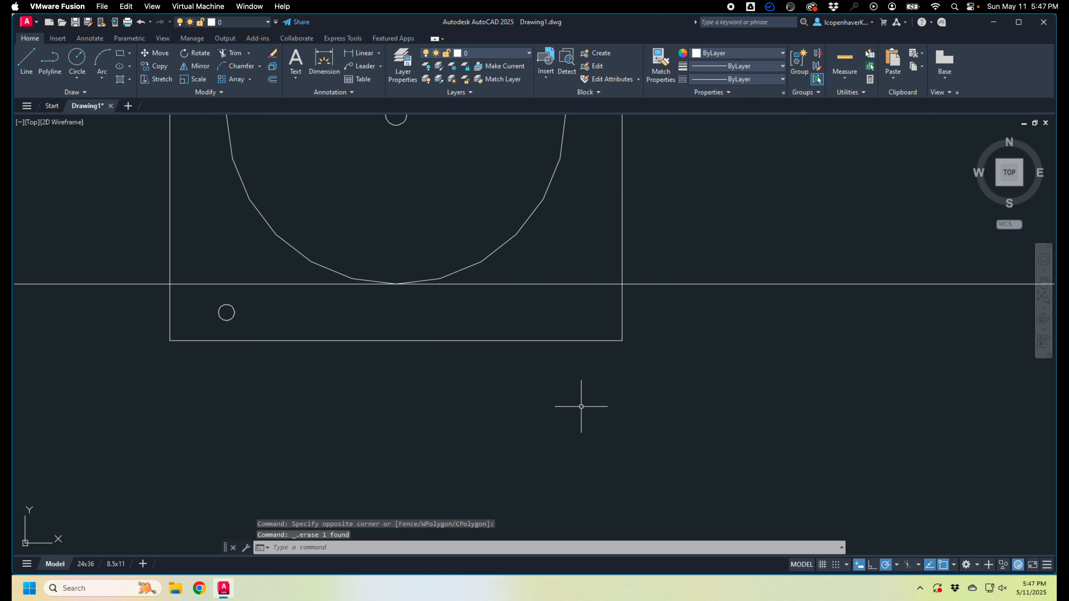
Step: Mirror the lower-left 9/32-inch hole about the outline's vertical centerline, keeping the original
key(Return)
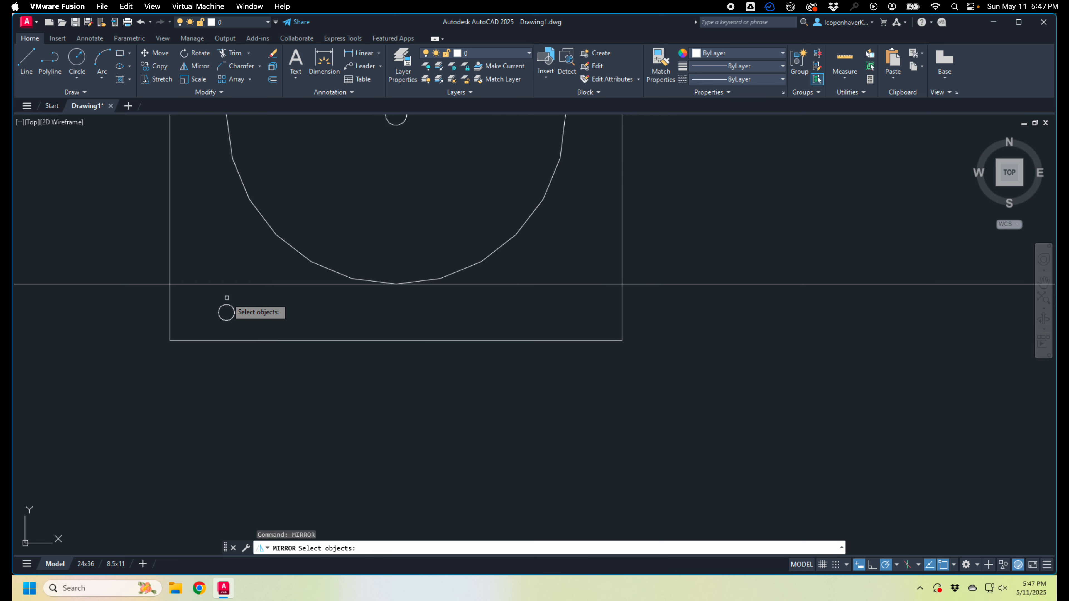
click(226, 299)
click(221, 305)
key(Return)
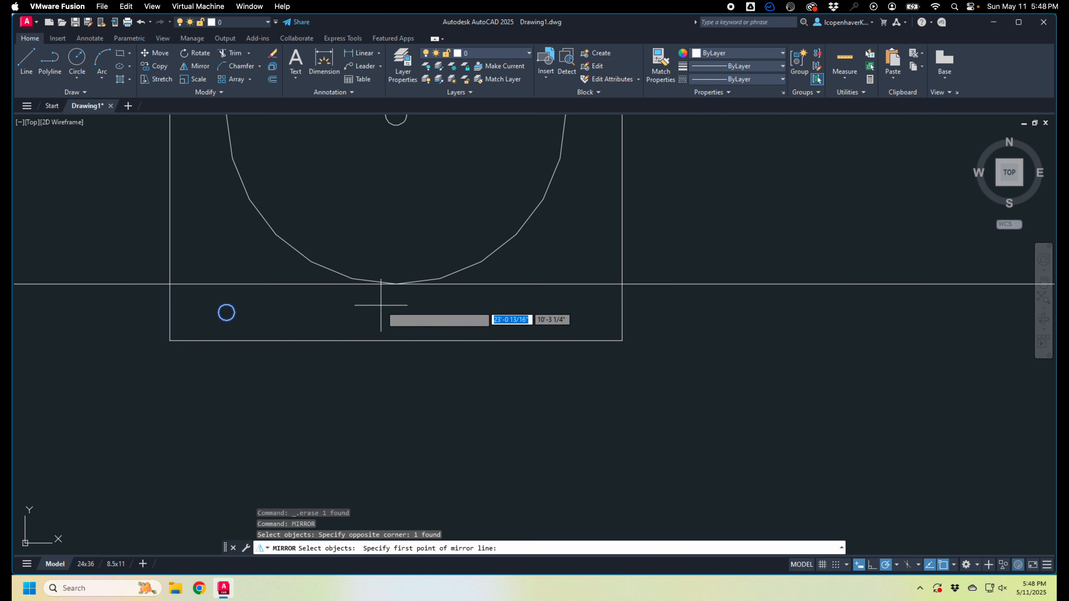
click(396, 289)
click(396, 378)
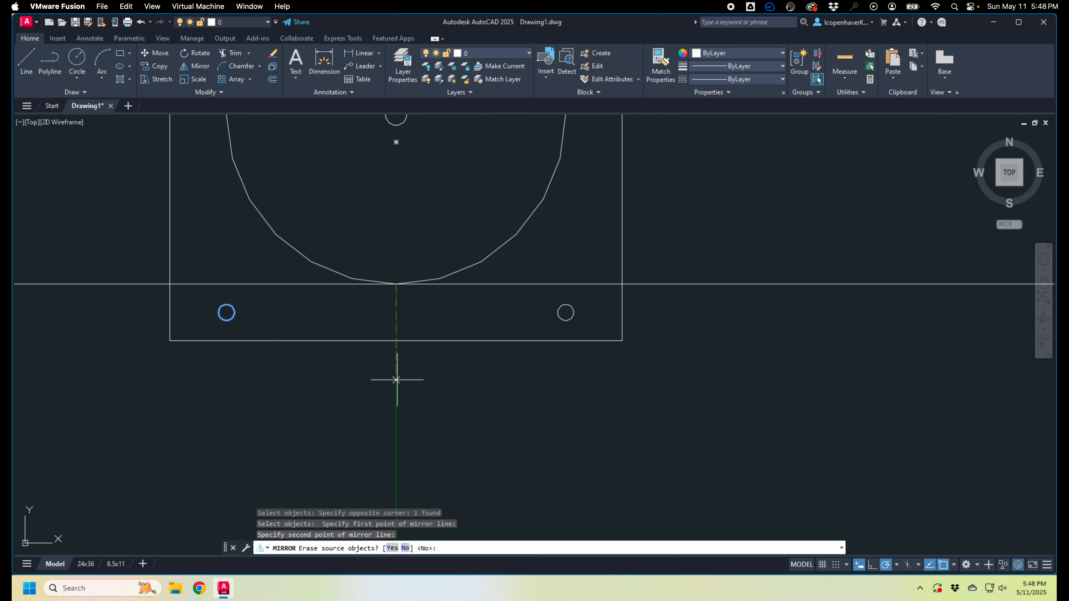
key(Return)
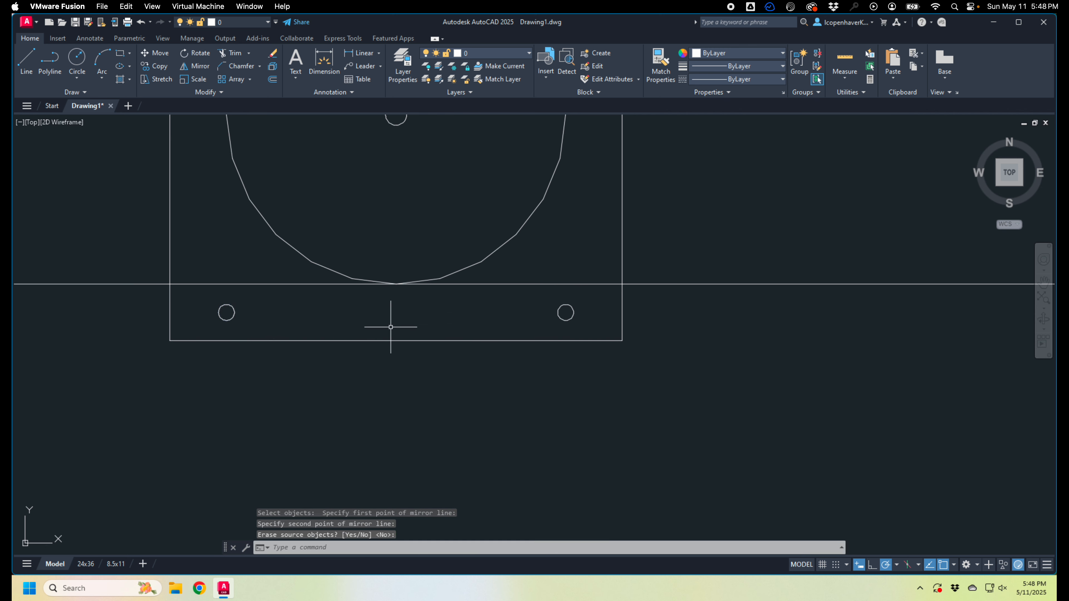
Step: Copy the lower-right hole, using the bottom-edge point directly below it as base, to the midpoint of the bottom edge
key(Return)
click(558, 312)
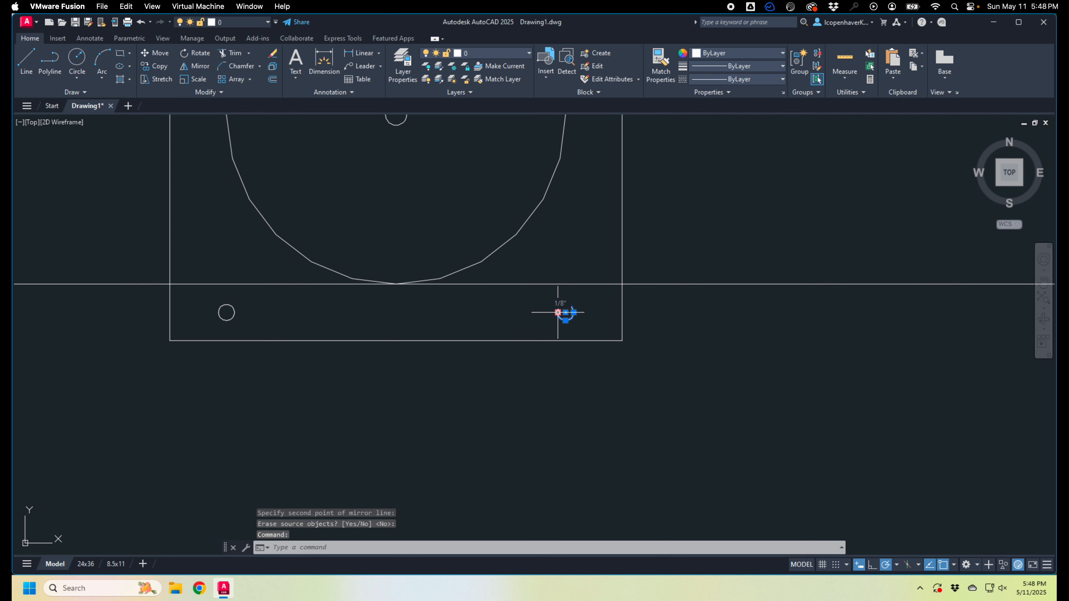
text(cc)
key(Return)
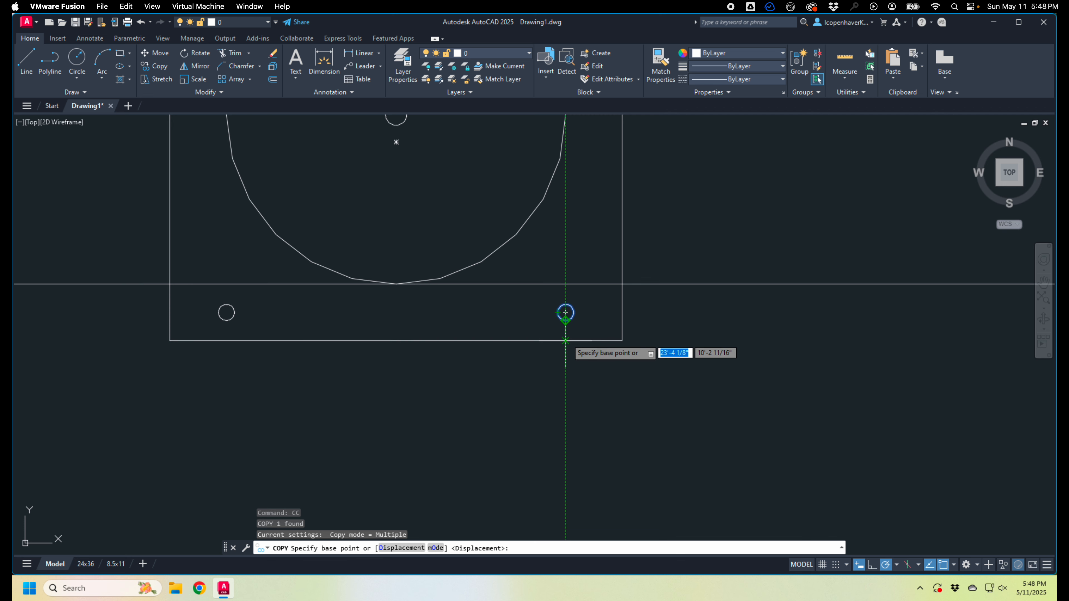
click(566, 341)
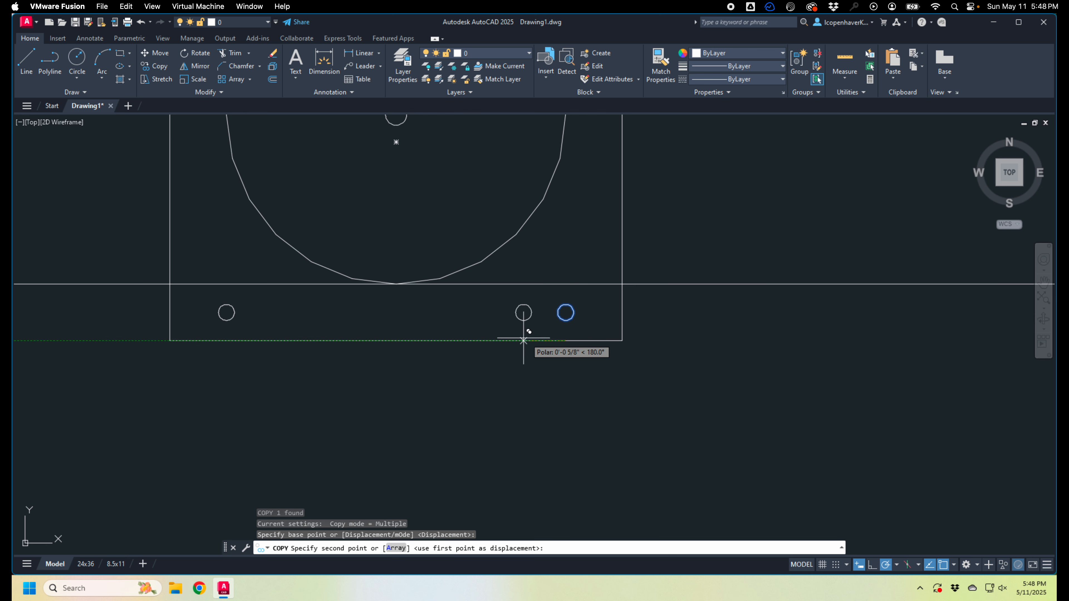
click(396, 340)
key(Return)
scroll(404, 373, down, 2)
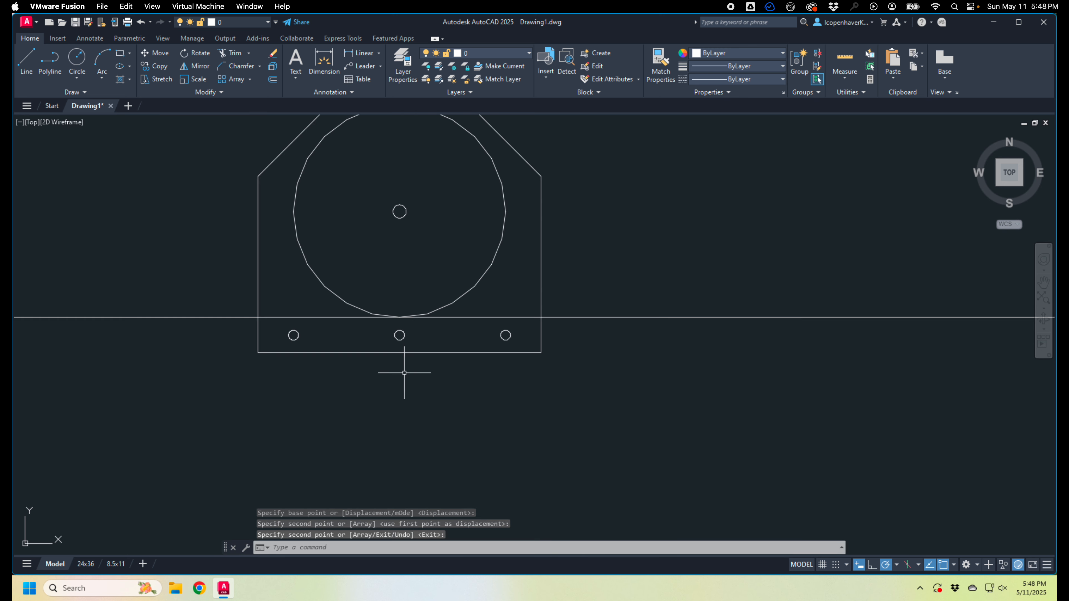
Step: Draw a circle with a 1/2-inch diameter in the empty space to the right of the outline
middle_drag(420, 374, 417, 418)
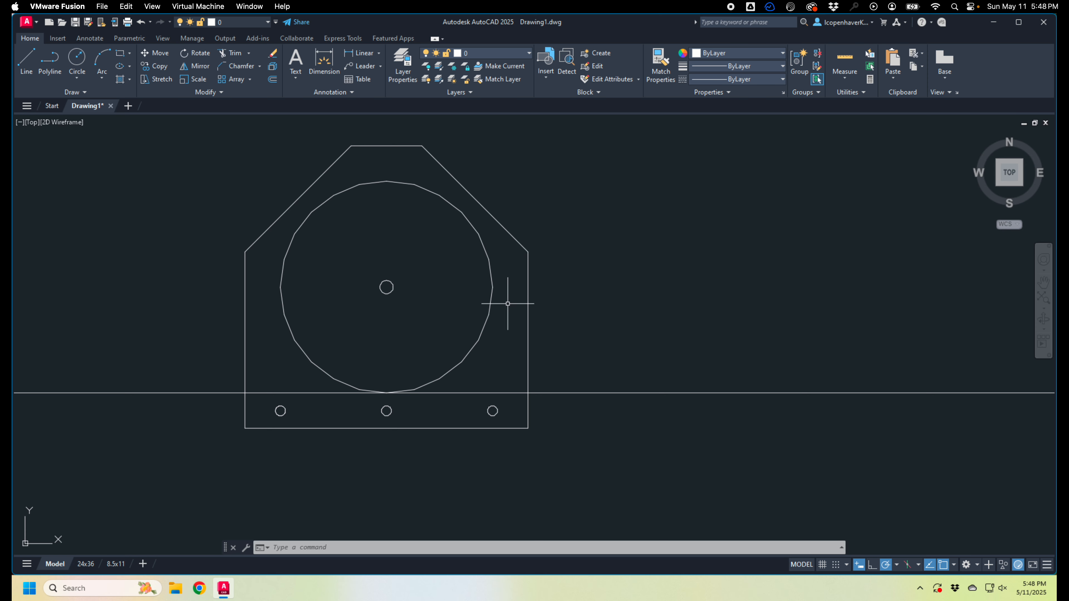
mouse_move(560, 329)
middle_down()
mouse_move(515, 314)
mouse_move(486, 323)
middle_up()
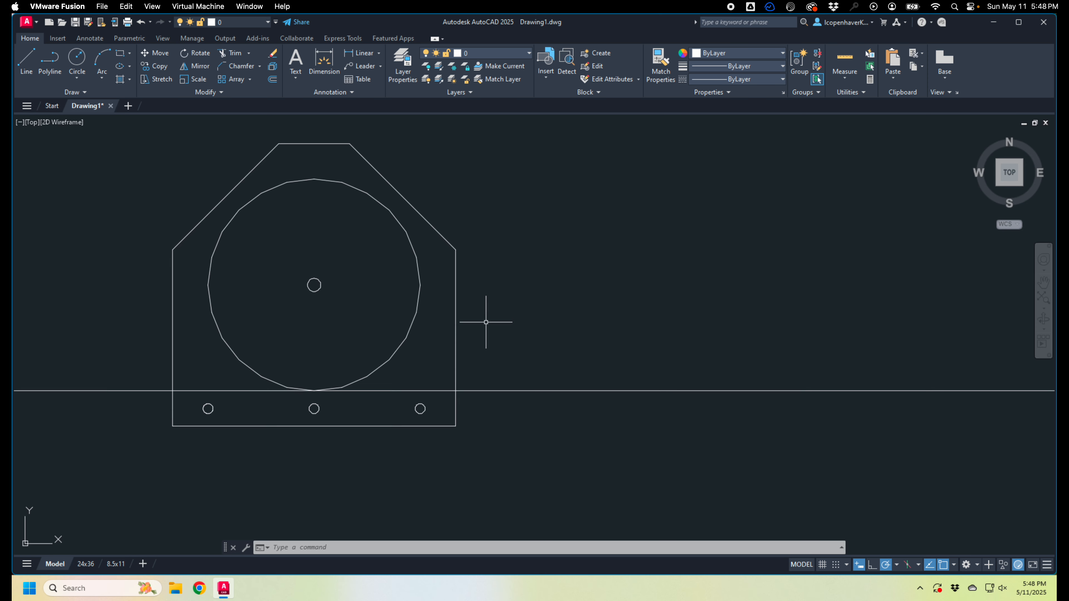
key(c)
key(Return)
click(541, 281)
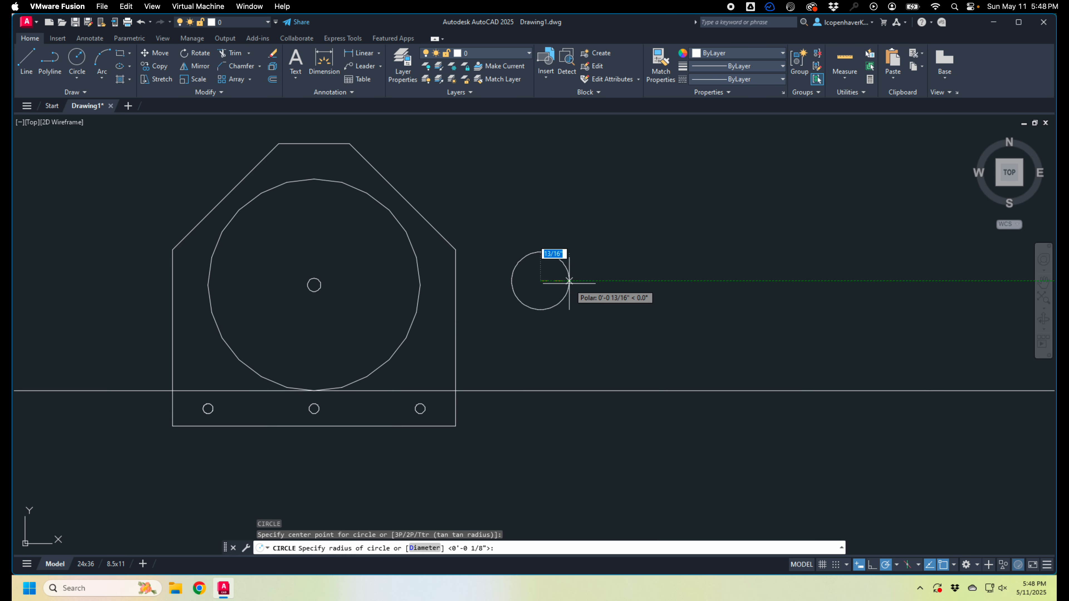
text(d)
key(Return)
text(1/2)
key(Return)
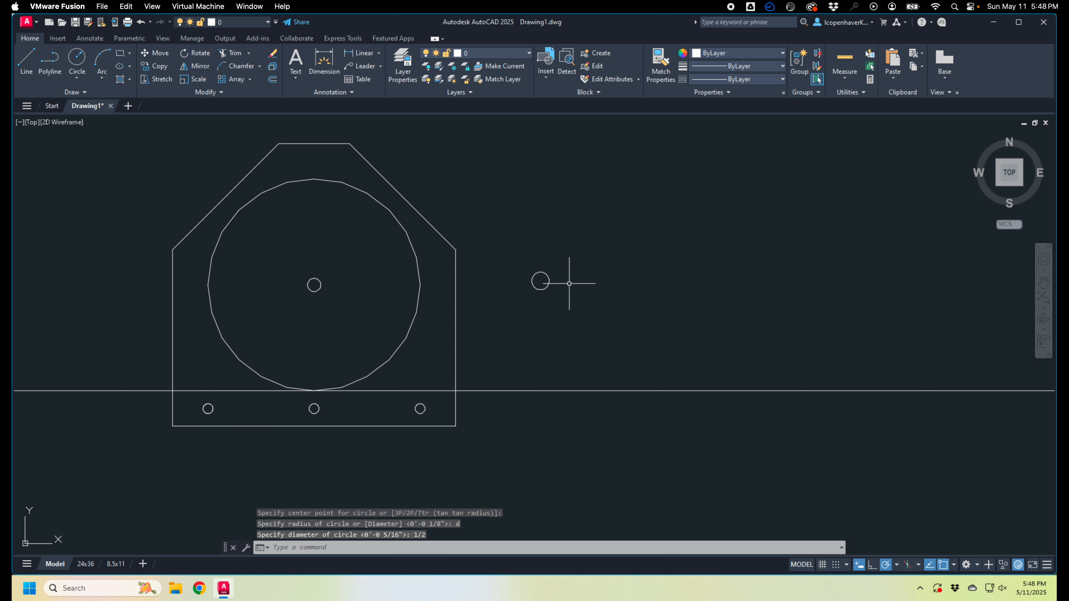
click(559, 278)
key(Escape)
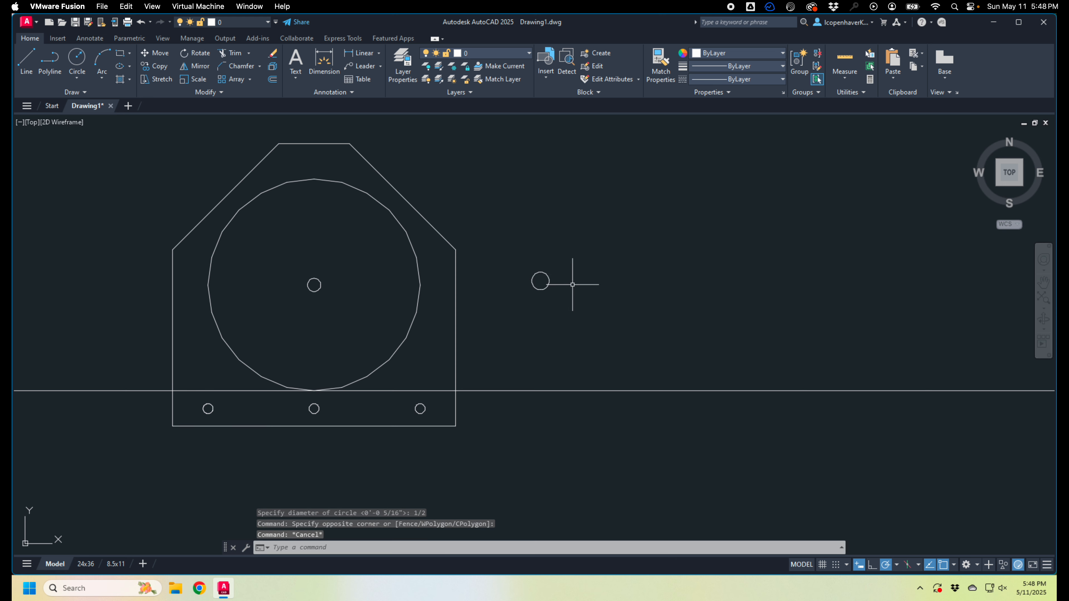
click(572, 284)
click(585, 294)
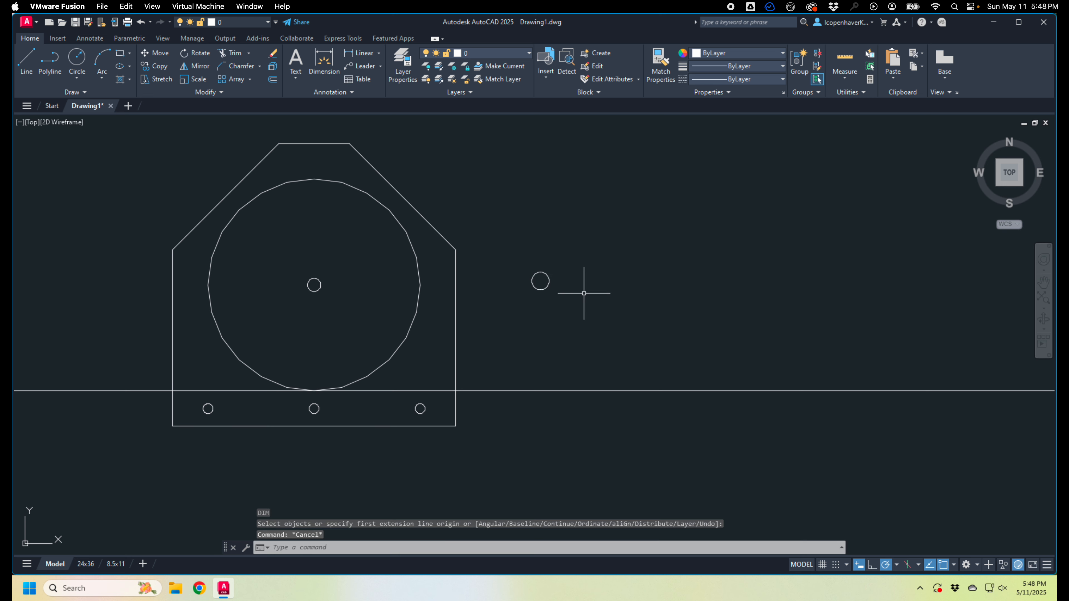
click(550, 281)
key(Escape)
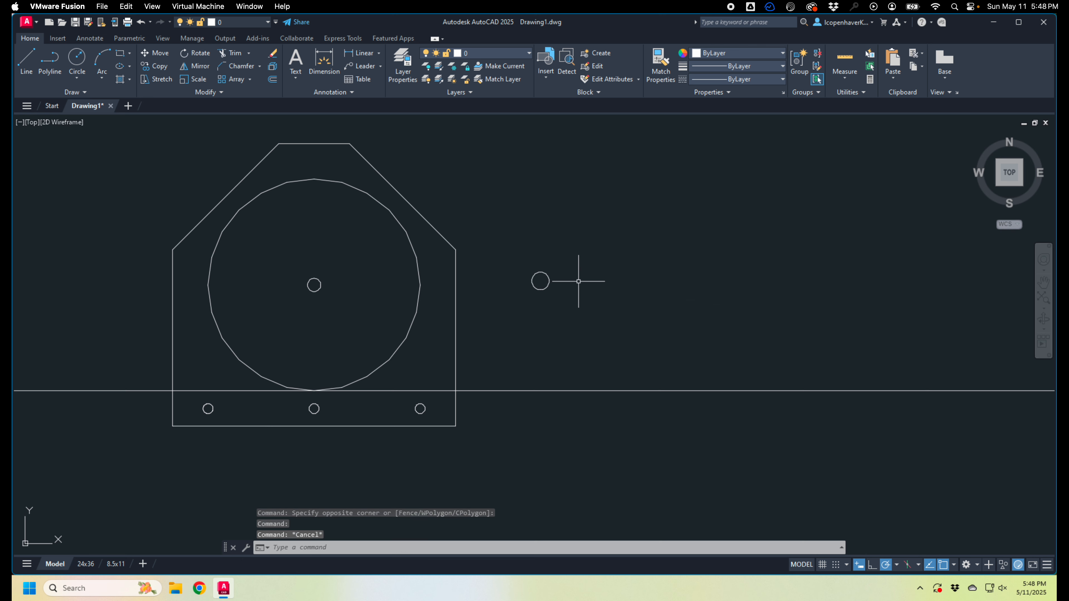
text(dim)
key(Return)
click(580, 281)
key(Escape)
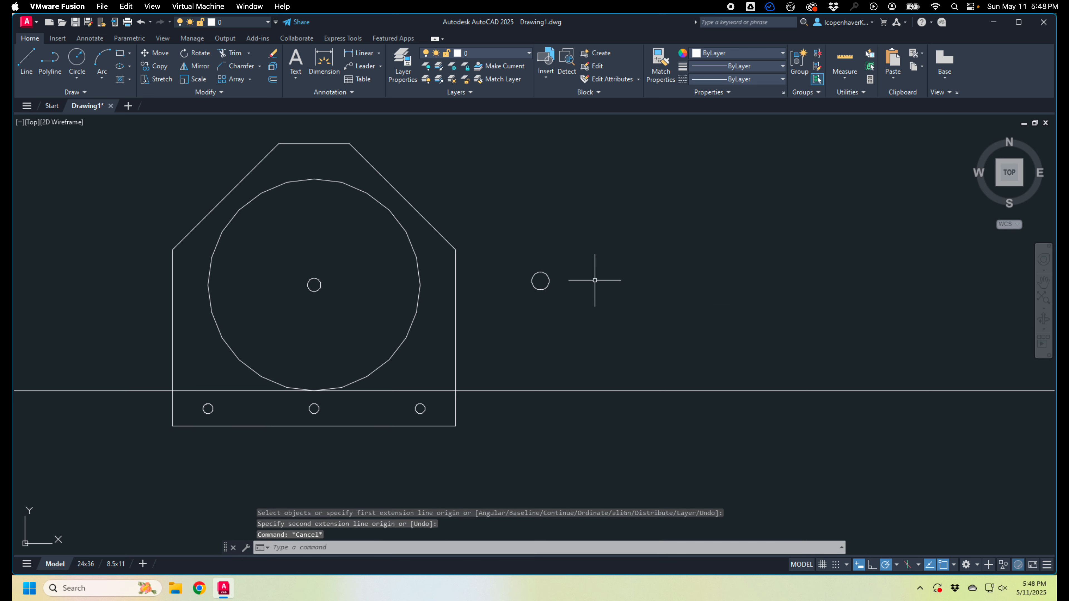
text(c)
key(Return)
click(595, 280)
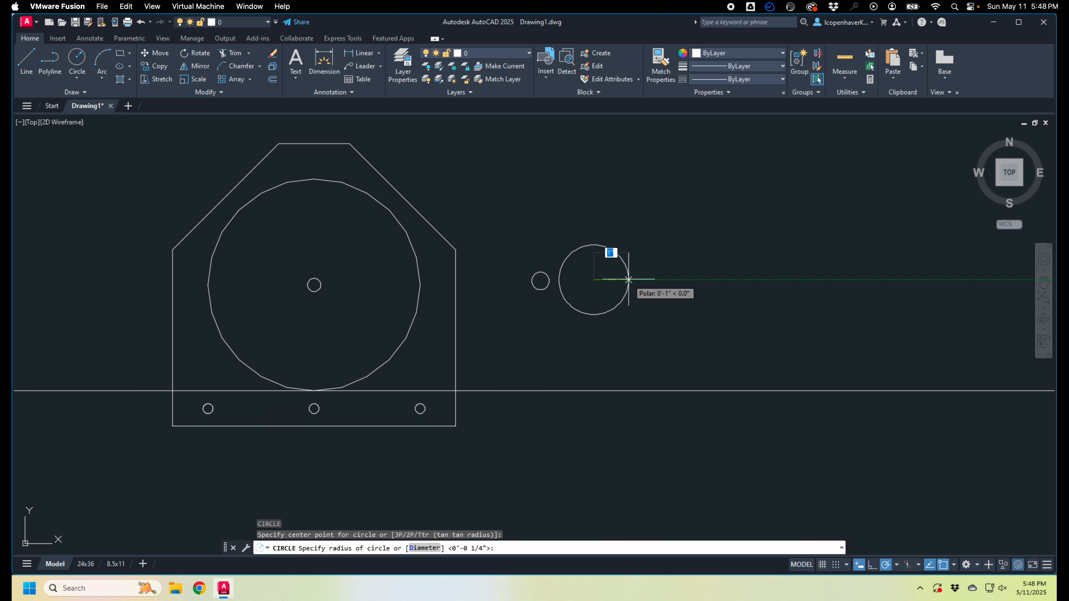
text(.25)
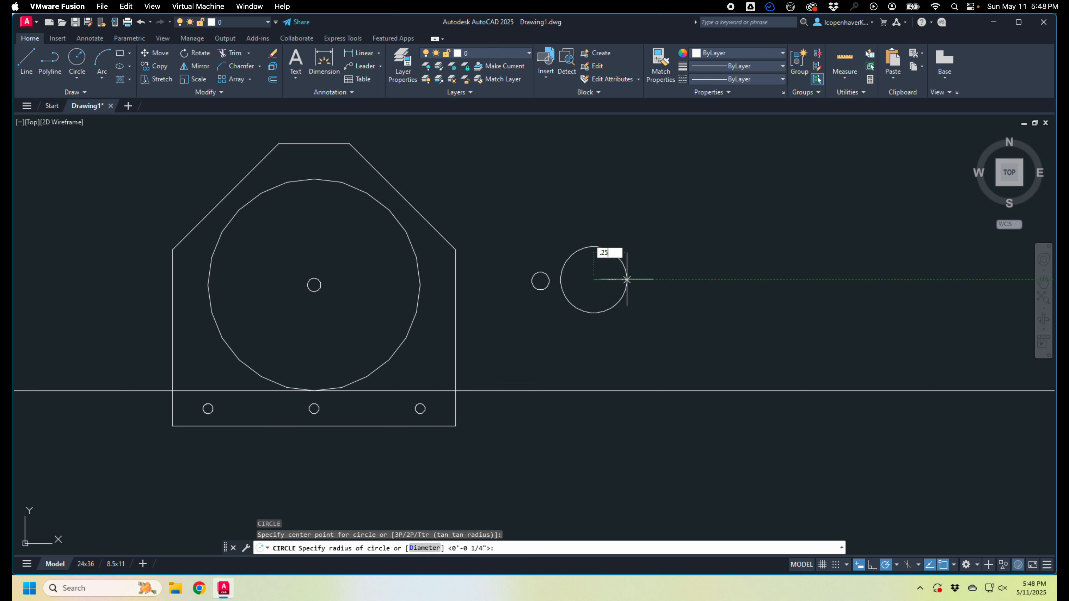
key(Escape)
key(Escape)
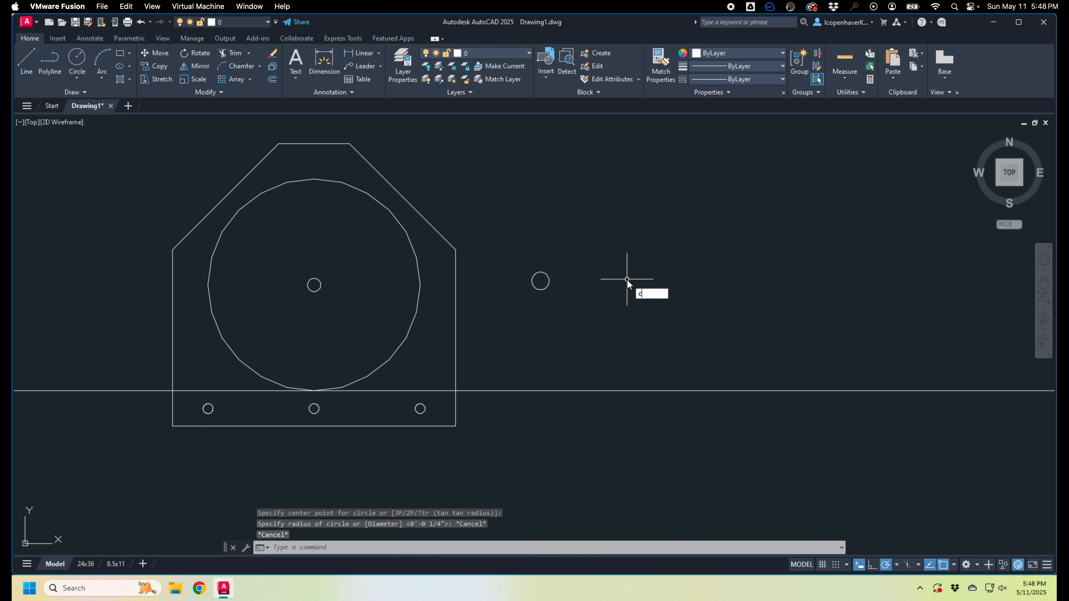
Step: Draw a circle with a 0.25-inch diameter in the empty space to the right of the 1/2-inch circle
key(Return)
click(608, 277)
text(d)
key(Return)
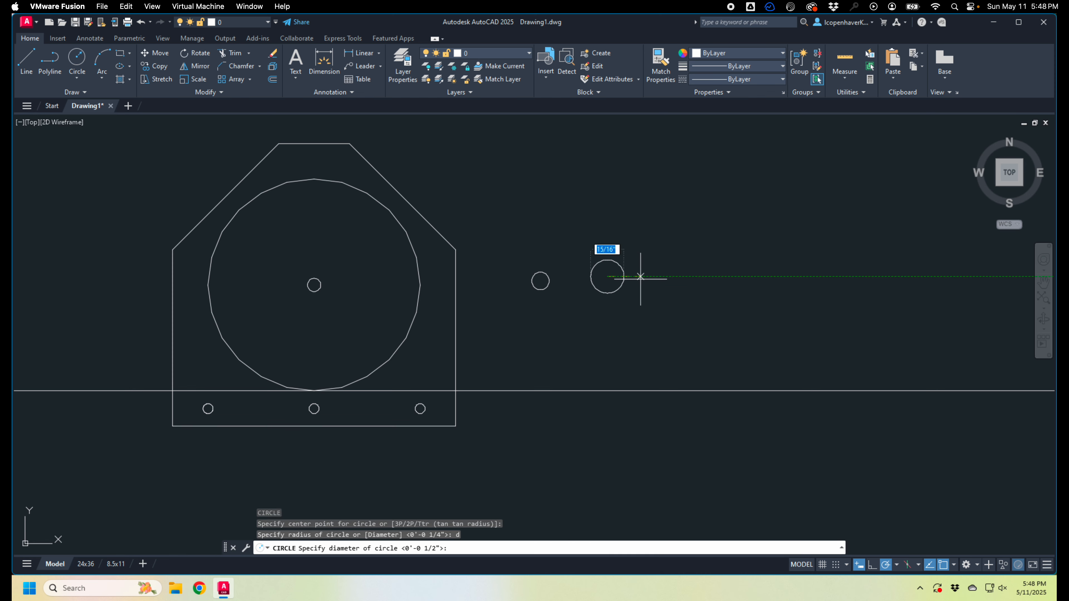
key(Return)
Step: Move the 0.25-inch circle by its center onto the center of the 1/2-inch circle
click(613, 279)
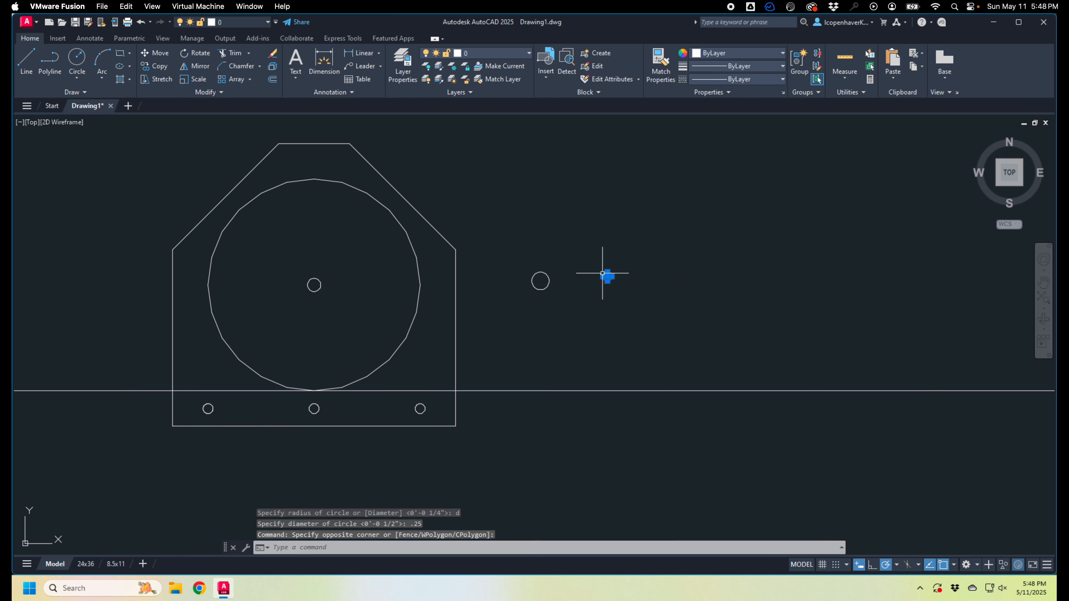
text(m)
key(Return)
click(607, 277)
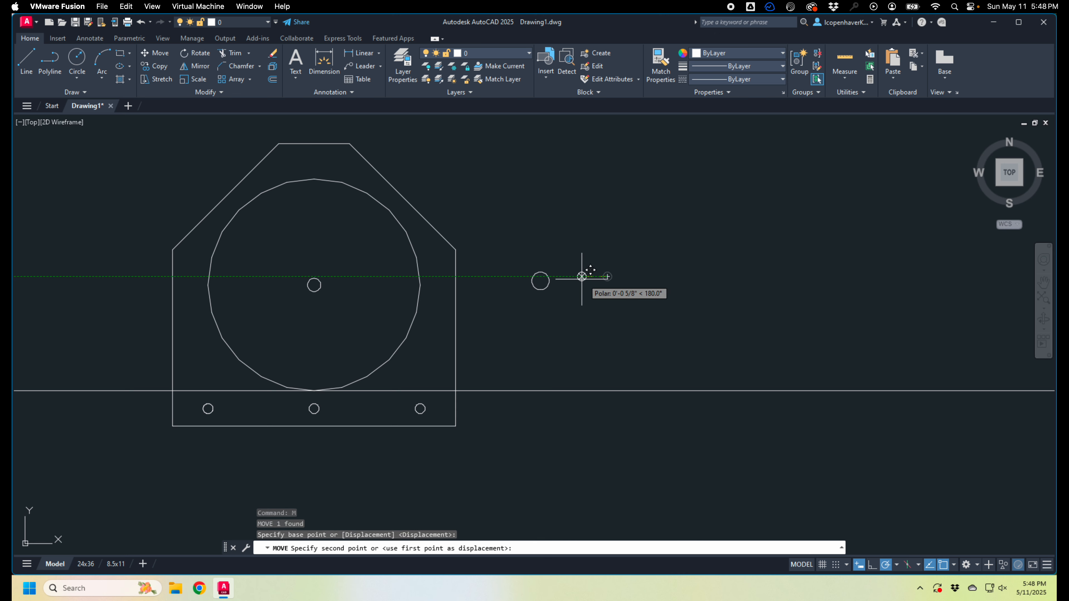
click(550, 280)
scroll(535, 282, up, 5)
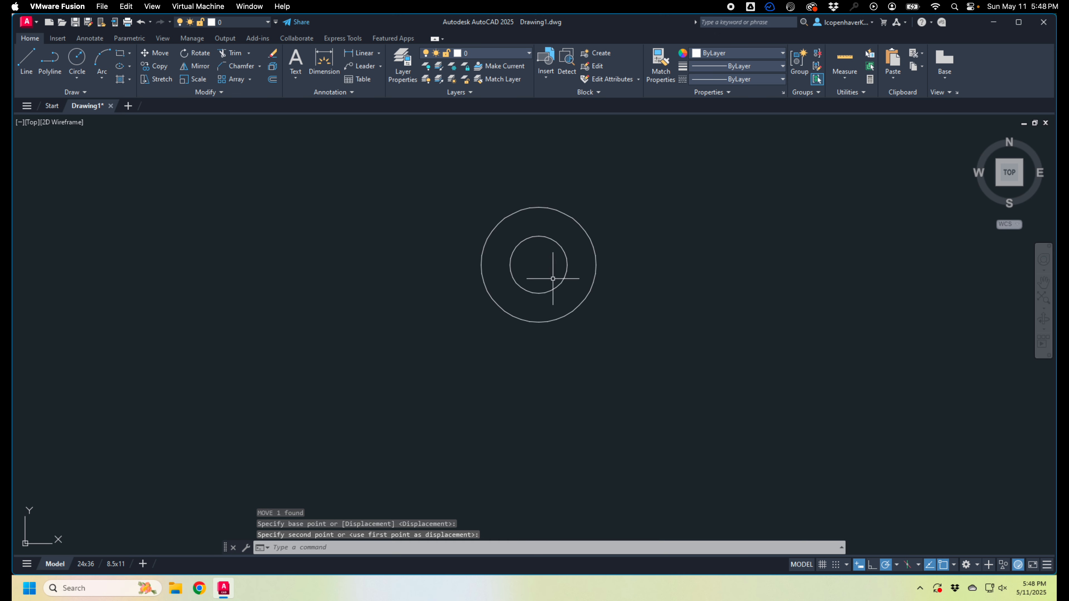
scroll(565, 272, down, 5)
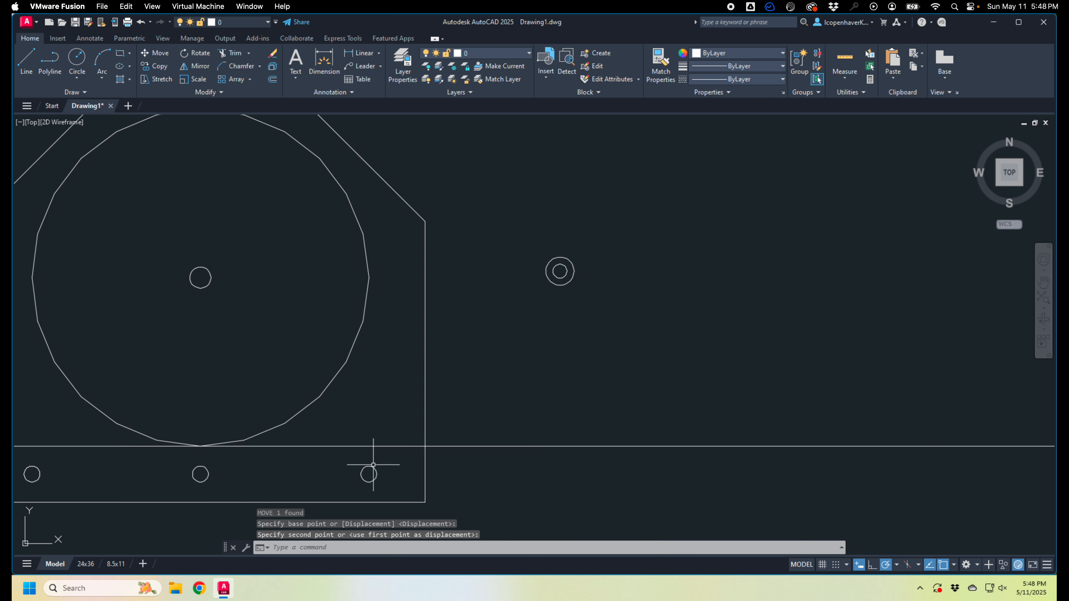
click(373, 472)
text(m)
key(Escape)
key(Escape)
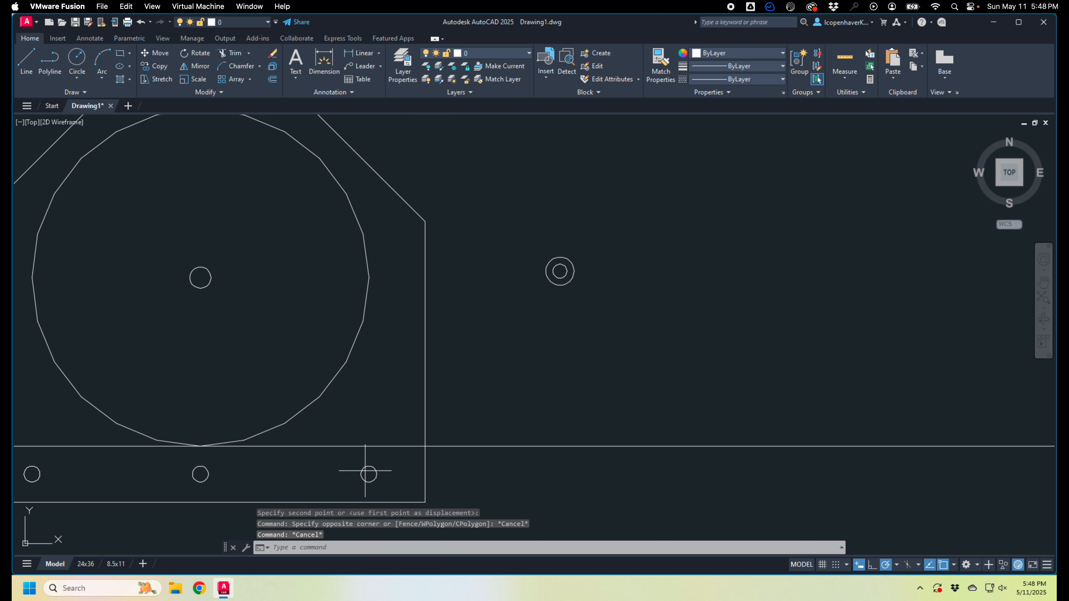
Step: Copy the lower-right 9/32-inch hole from its center to the center of the 1/2-inch circle outside the outline
click(365, 471)
click(358, 472)
text(co)
key(Return)
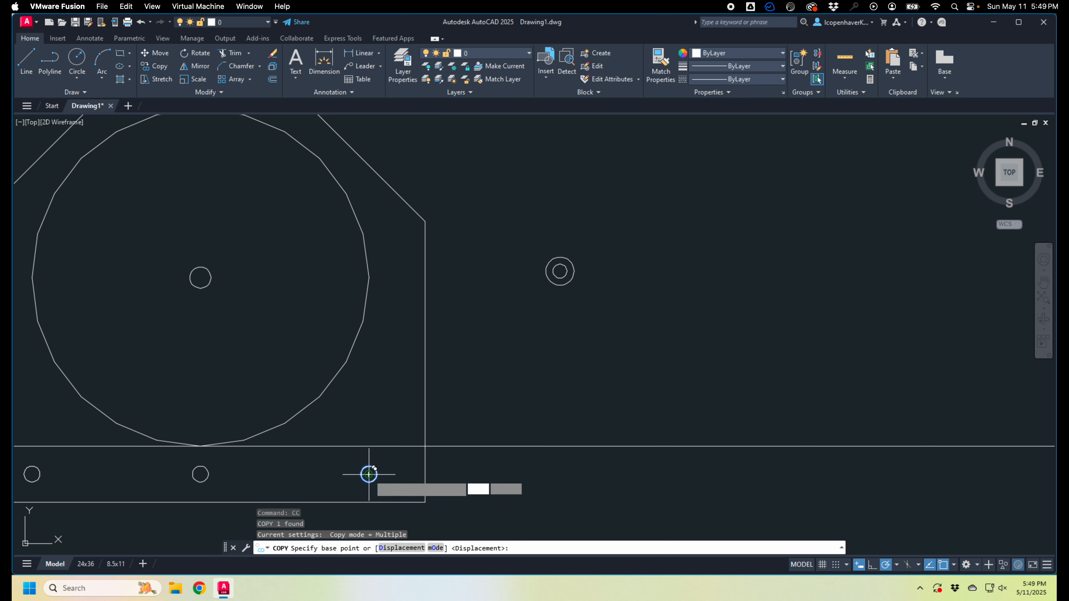
click(370, 473)
scroll(560, 276, up, 3)
scroll(559, 276, up, 3)
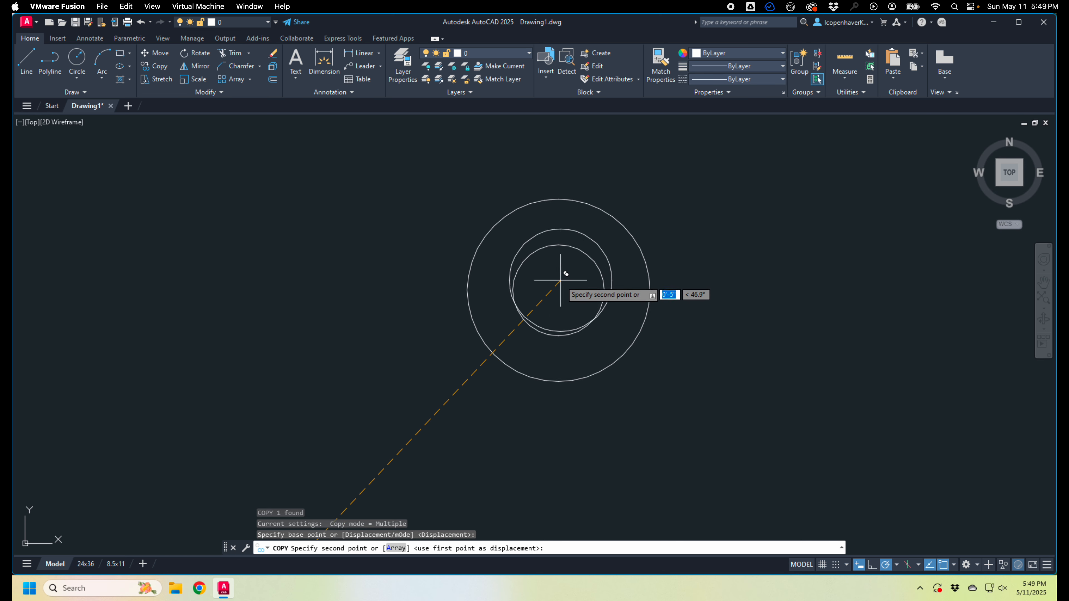
click(558, 290)
key(Return)
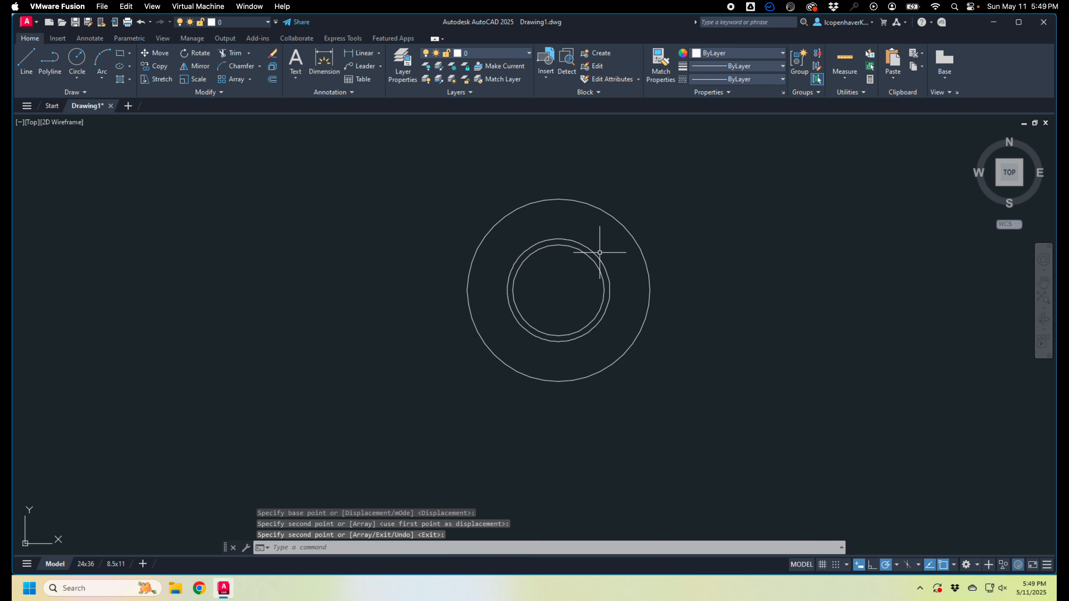
Step: Erase the innermost 0.25-inch circle from the concentric group to the right of the outline
click(584, 253)
key(Delete)
scroll(567, 293, down, 5)
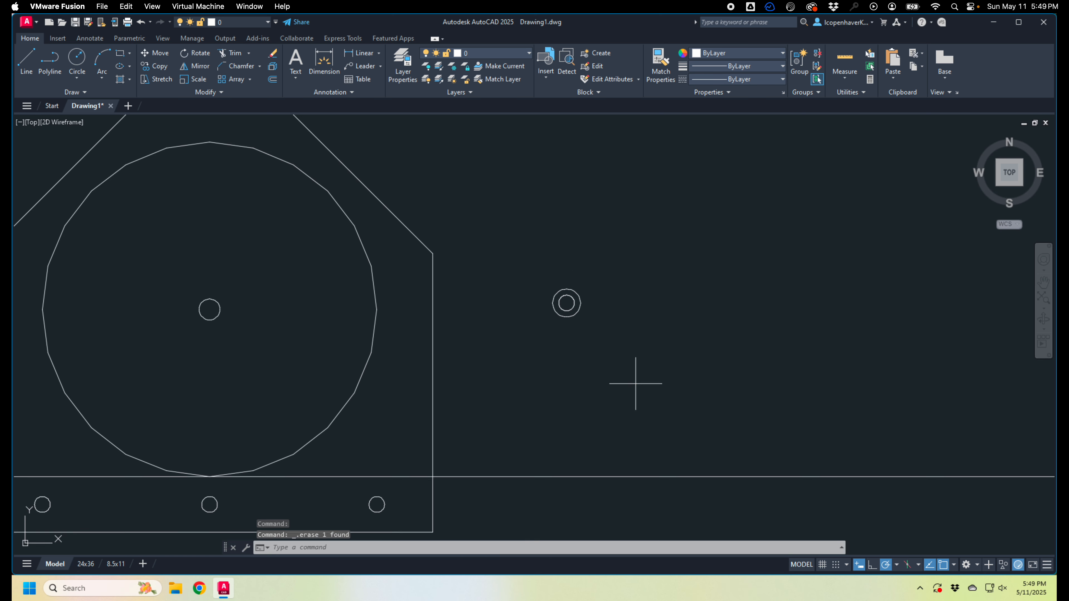
Step: Move both concentric circles from the 1/2-inch circle's left quadrant to the right quadrant of the large circle
click(552, 300)
text(m)
key(Return)
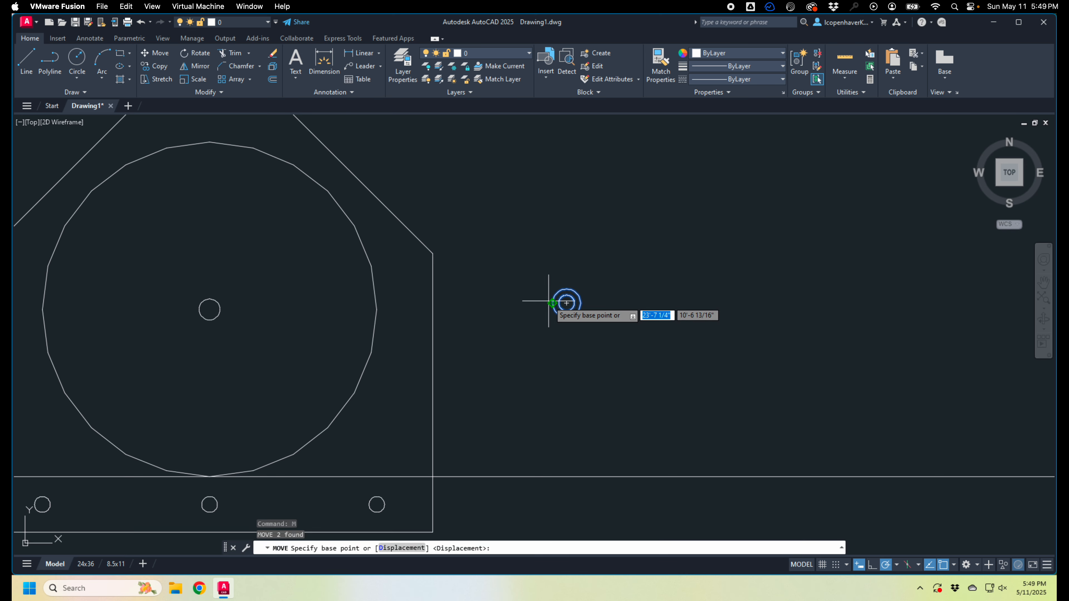
click(552, 303)
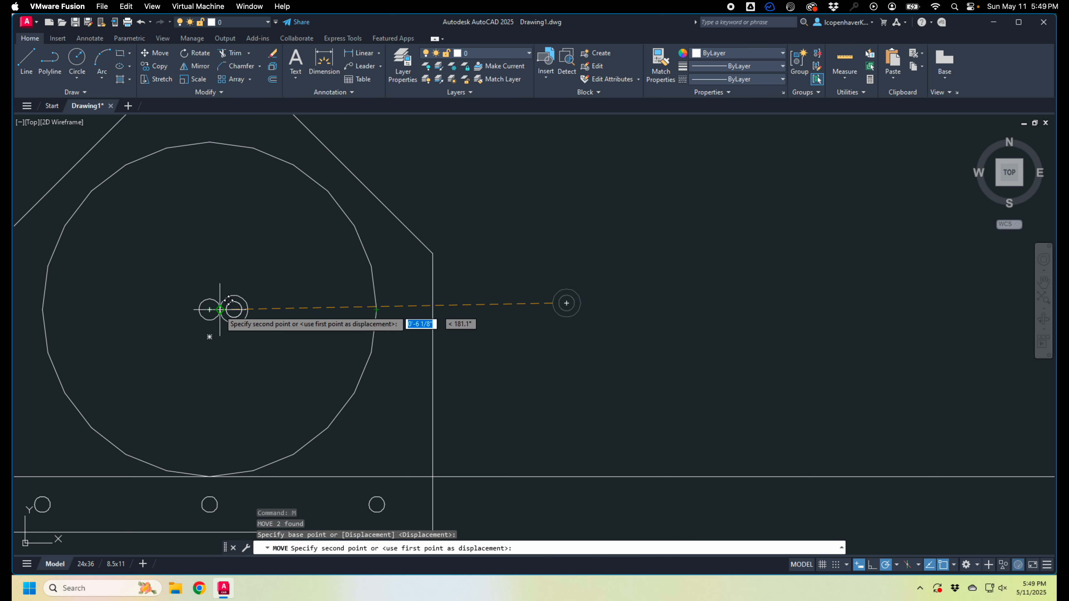
click(376, 309)
Step: Move the concentric circle pair 1/16 inch to the right, away from the large circle's edge
click(407, 325)
click(385, 289)
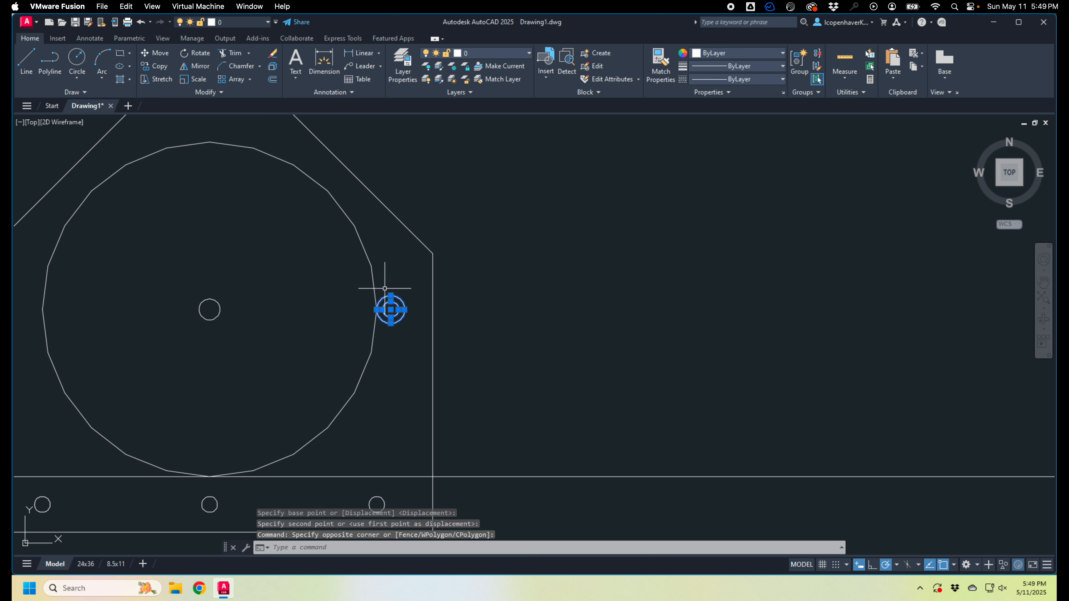
text(m)
key(Return)
scroll(389, 310, up, 2)
click(391, 310)
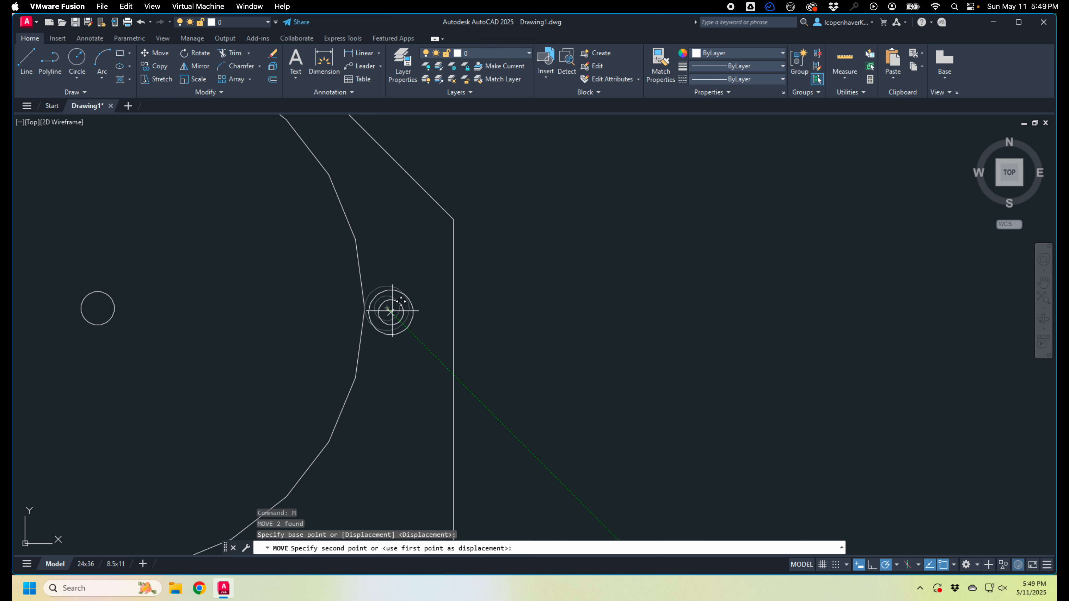
text(1/16)
key(Return)
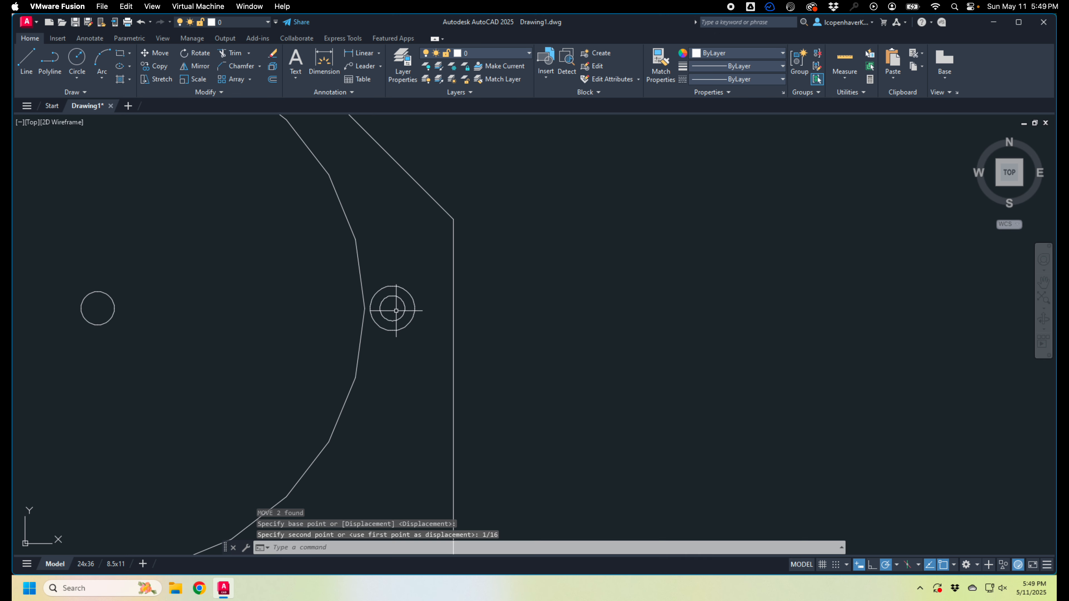
scroll(400, 310, down, 3)
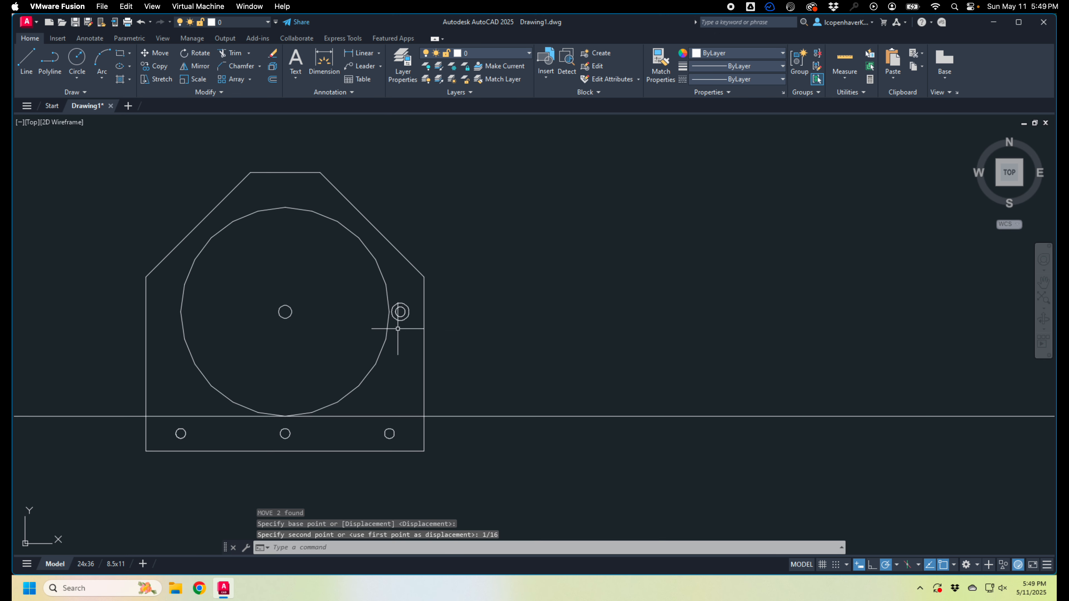
scroll(381, 323, up, 2)
click(411, 304)
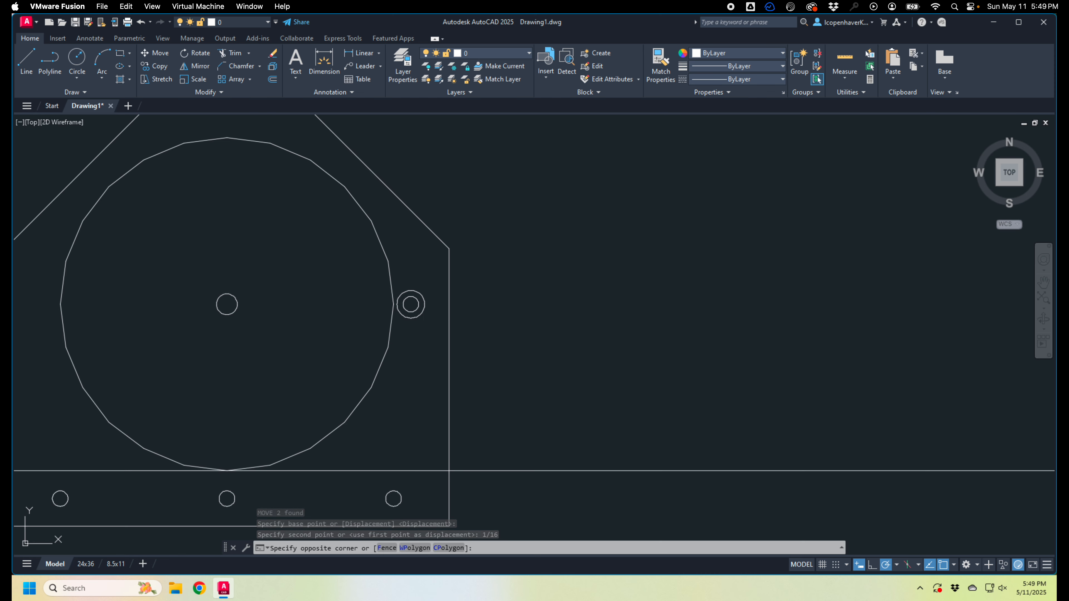
scroll(411, 304, down, 2)
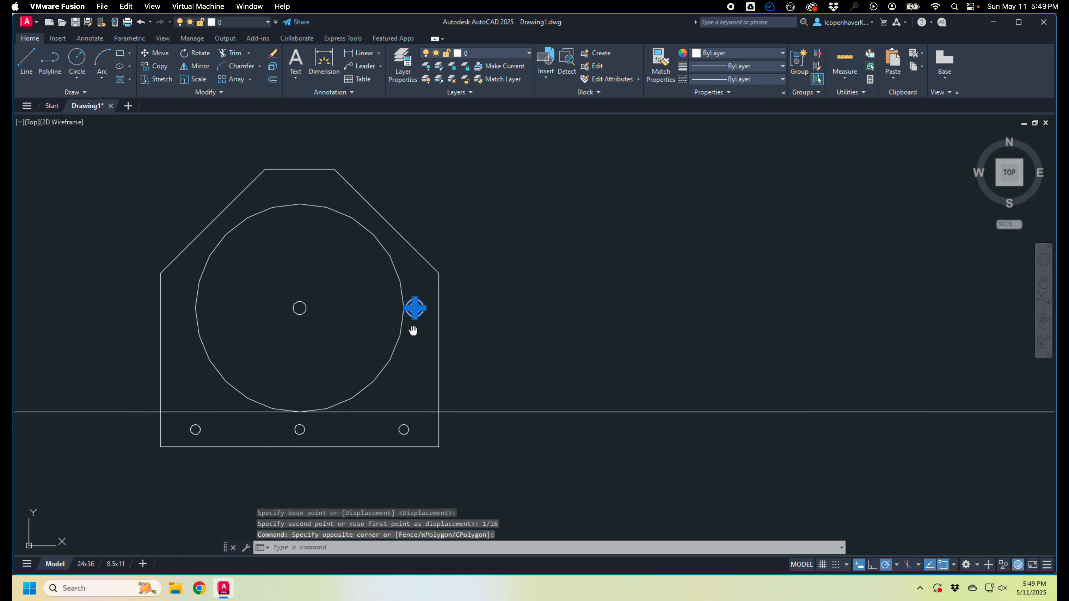
middle_drag(413, 327, 449, 299)
key(Escape)
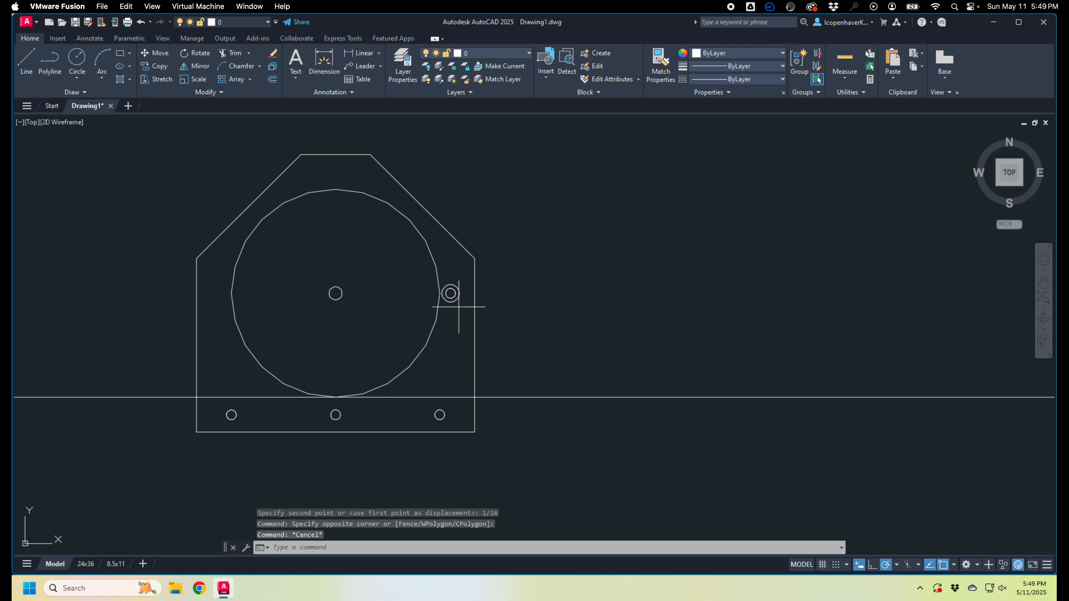
Step: Rotate a copy of the concentric circle pair 90 degrees about the large circle's center, placing it above the large circle
click(451, 289)
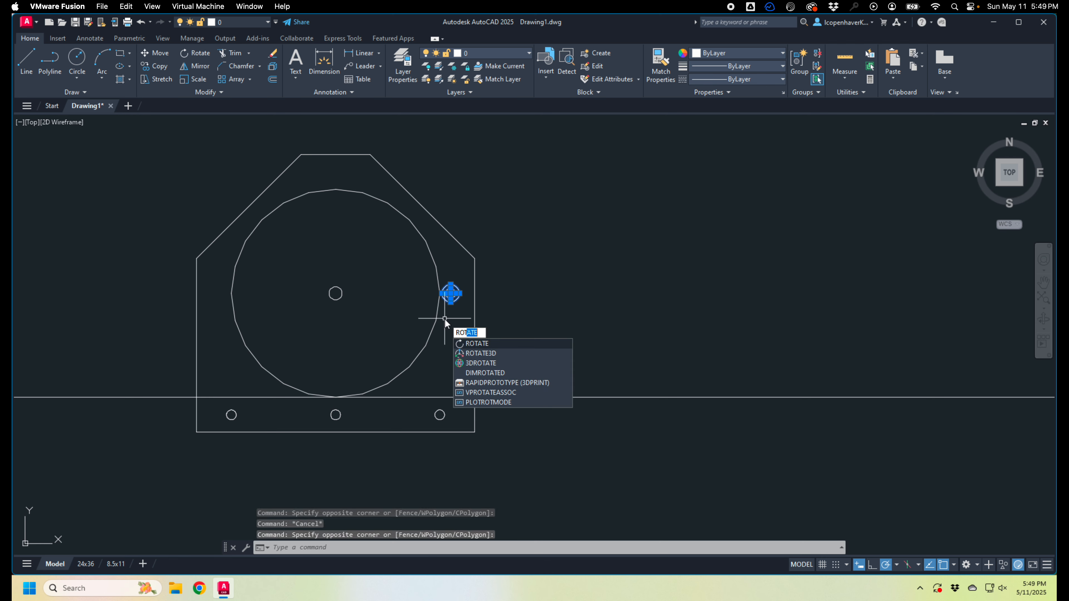
key(Return)
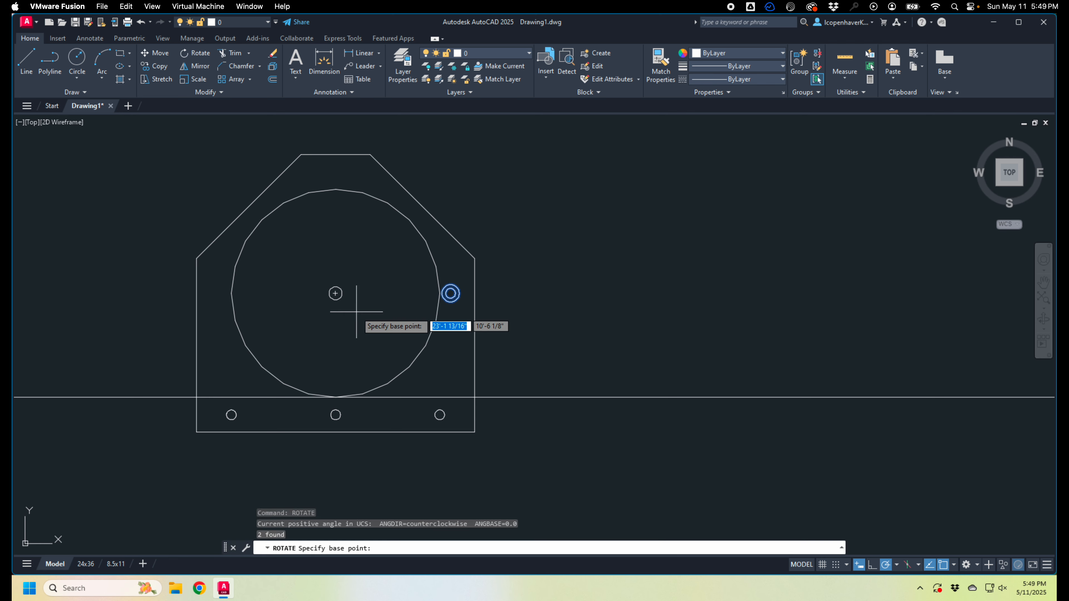
click(335, 294)
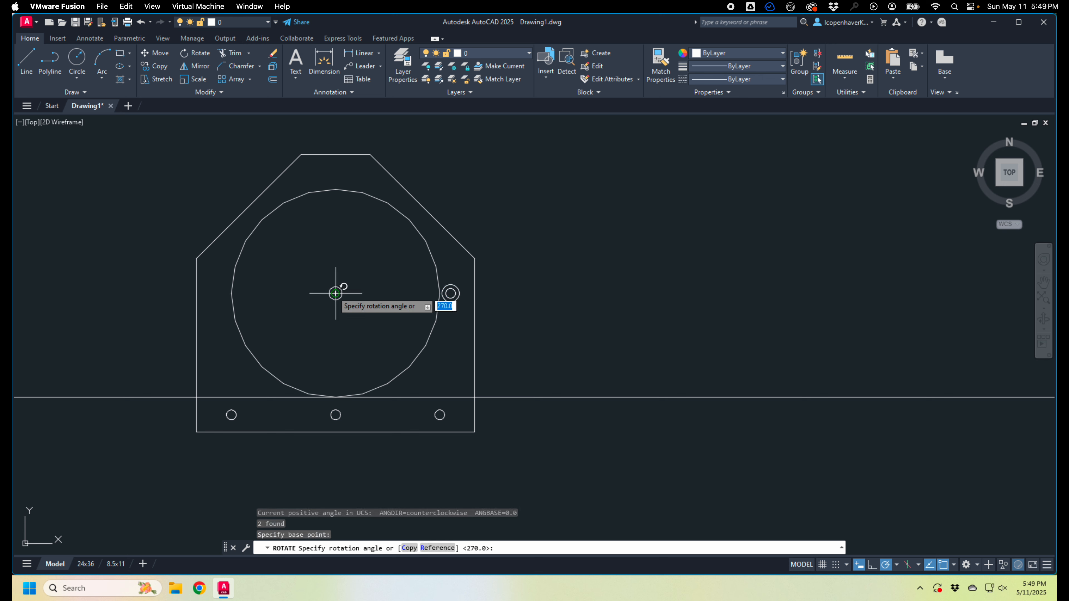
text(c)
key(Return)
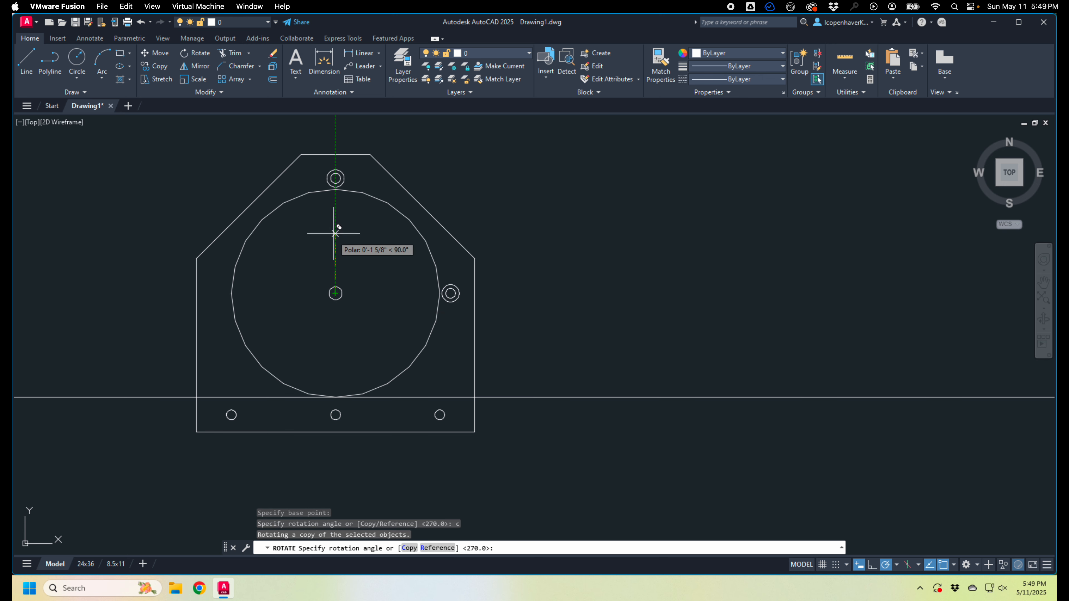
click(336, 202)
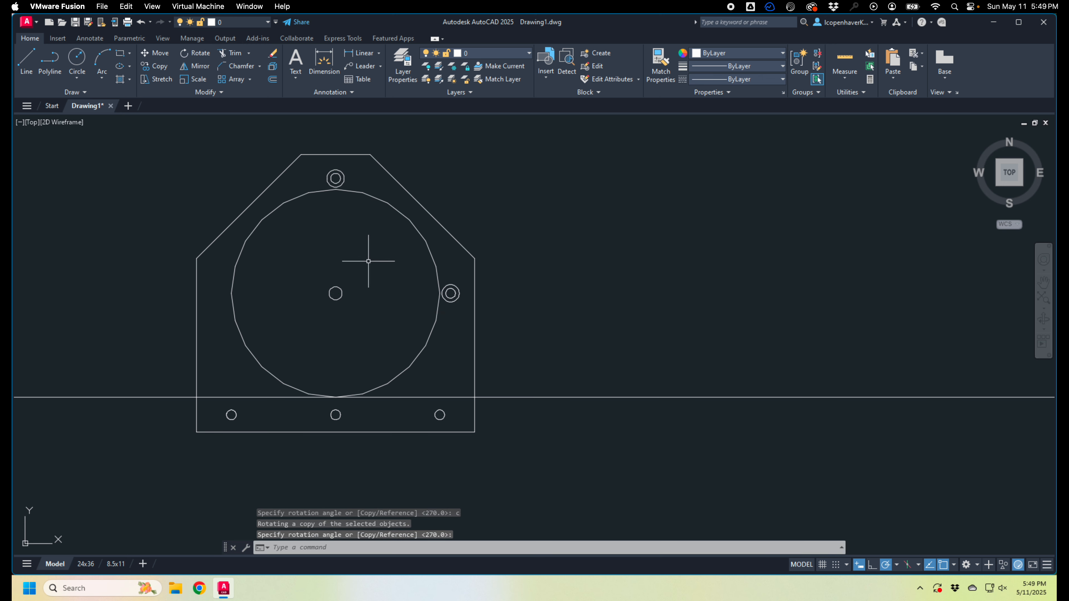
click(319, 211)
click(353, 161)
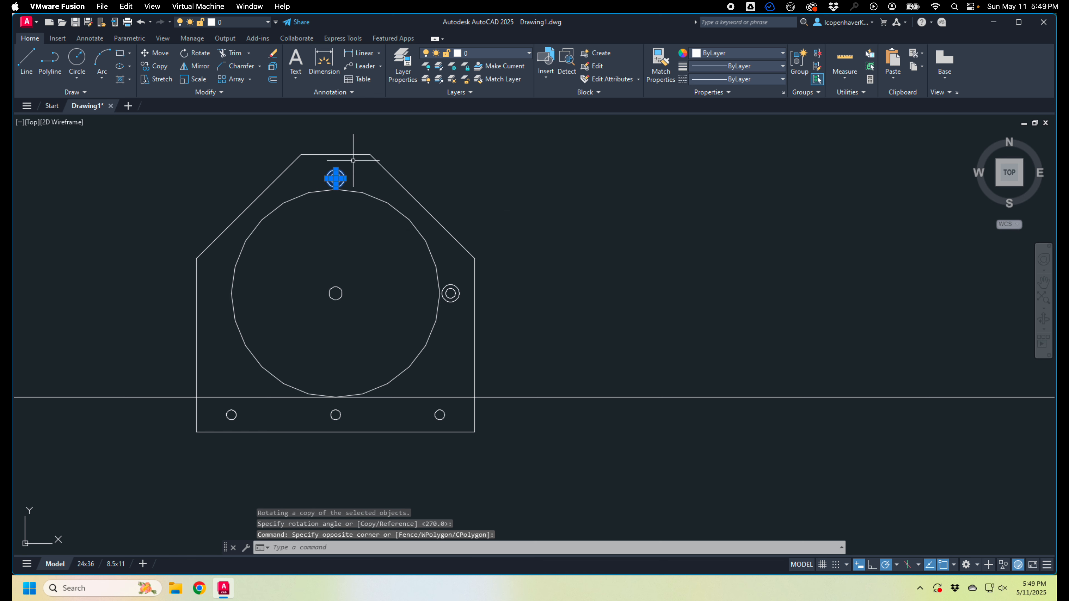
text(c)
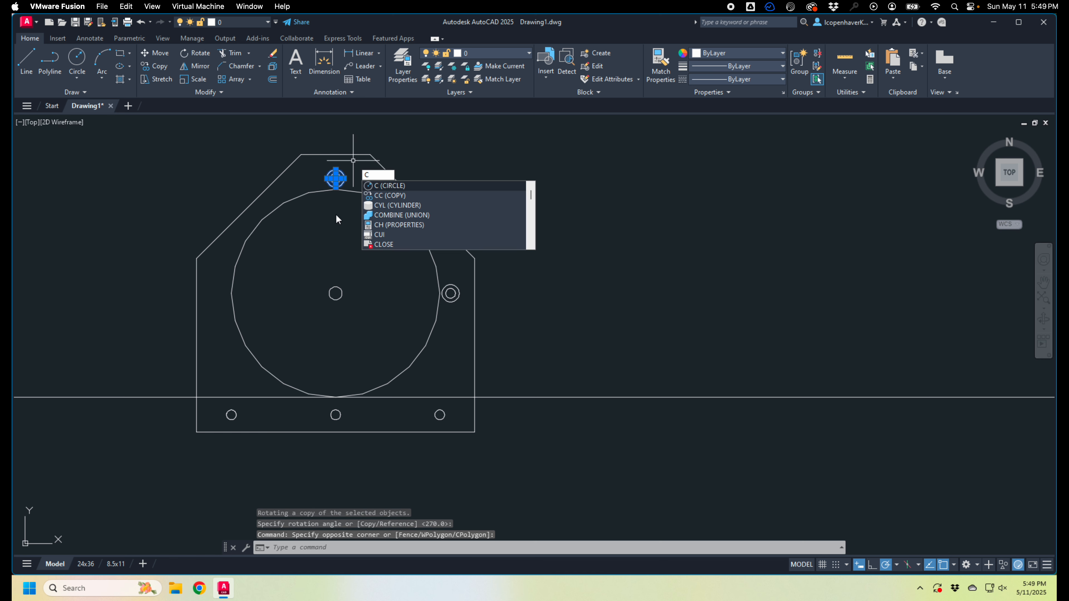
key(Escape)
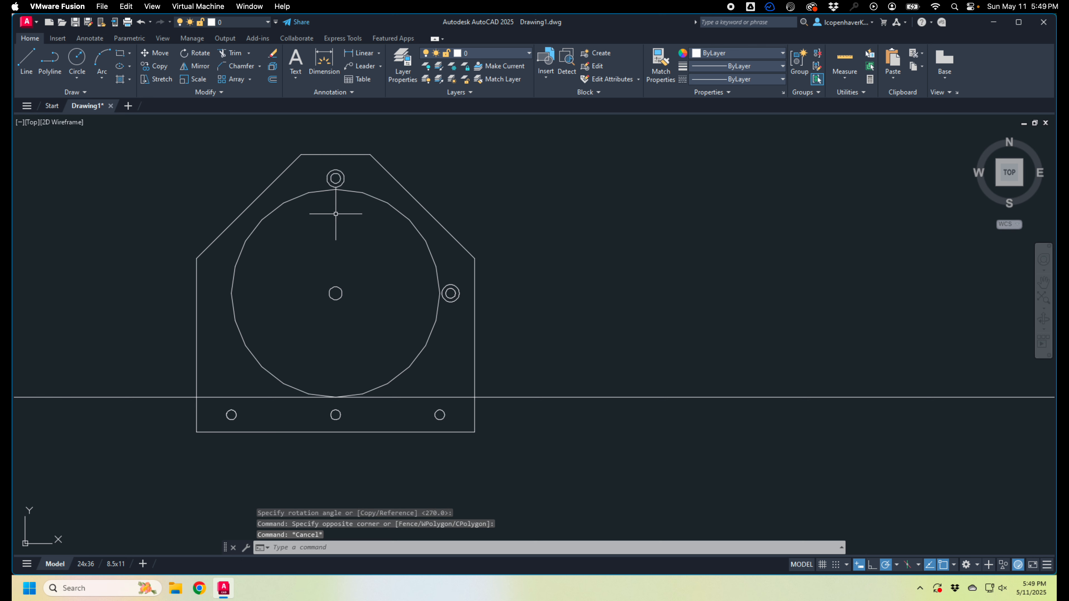
Step: Rotate the upper concentric circle pair 90 degrees counterclockwise about the large circle's center, without keeping a copy
key(Return)
click(319, 205)
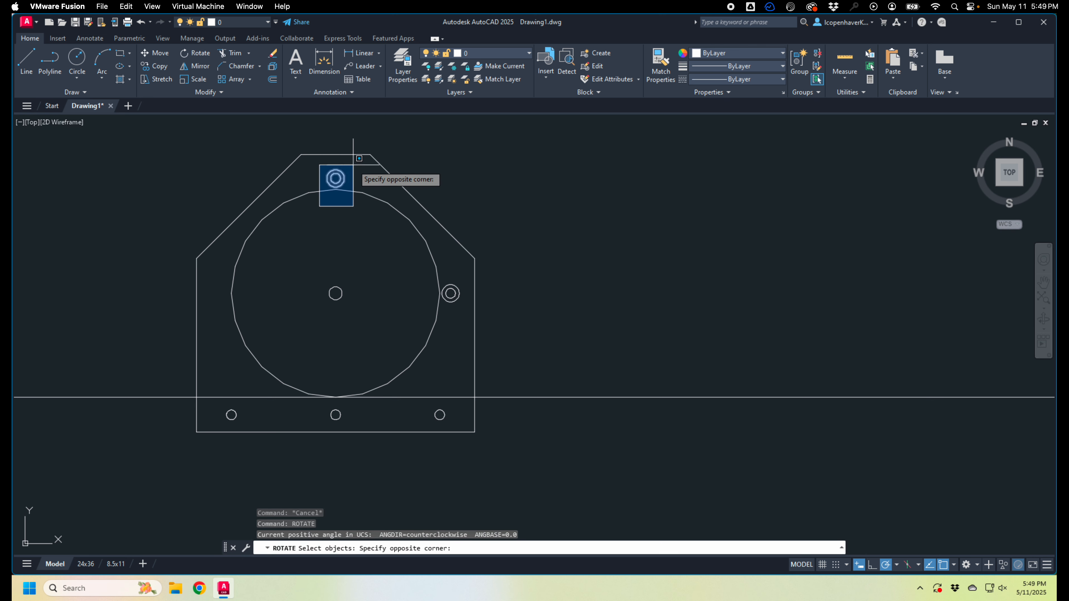
click(353, 162)
key(Return)
click(336, 294)
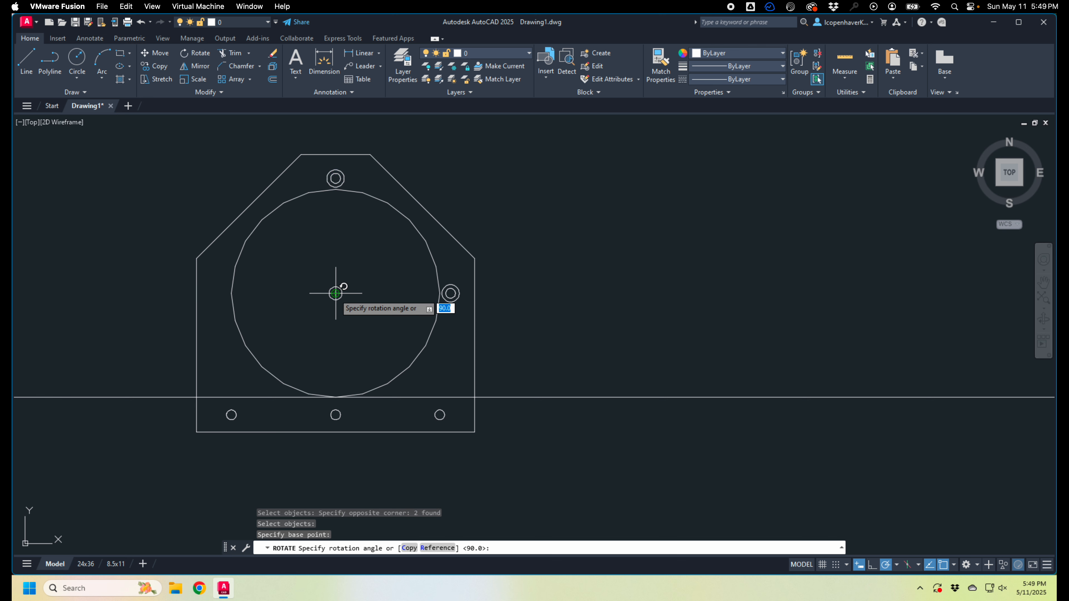
click(335, 261)
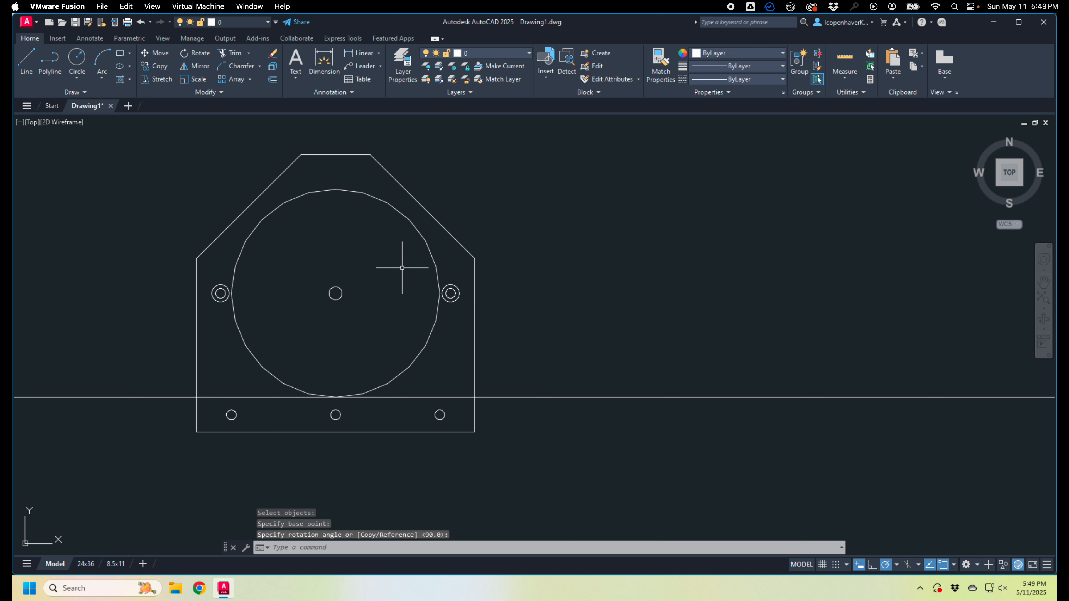
click(191, 312)
click(233, 283)
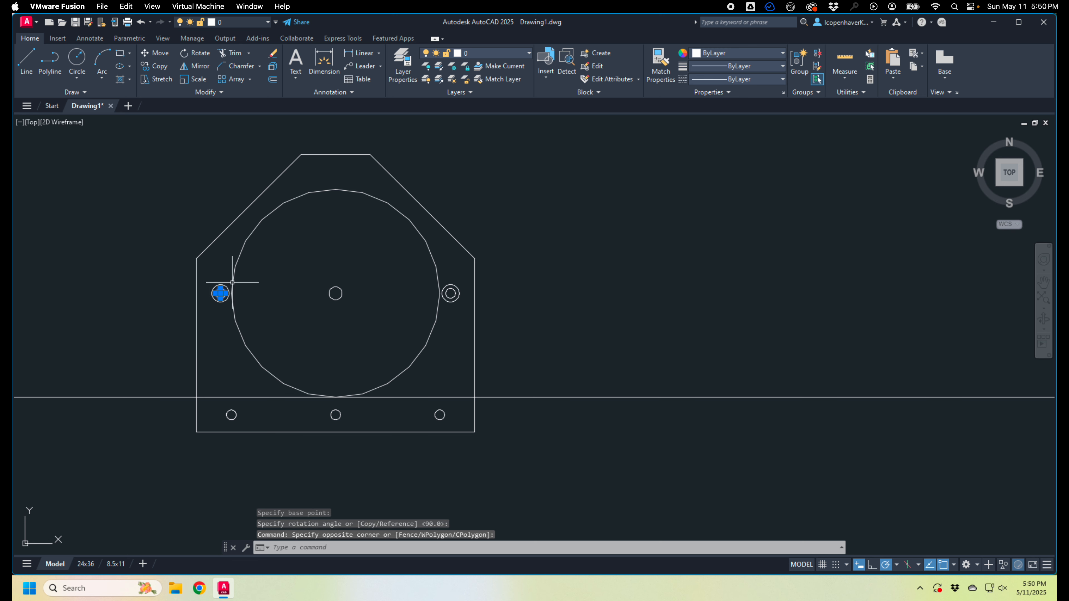
key(Escape)
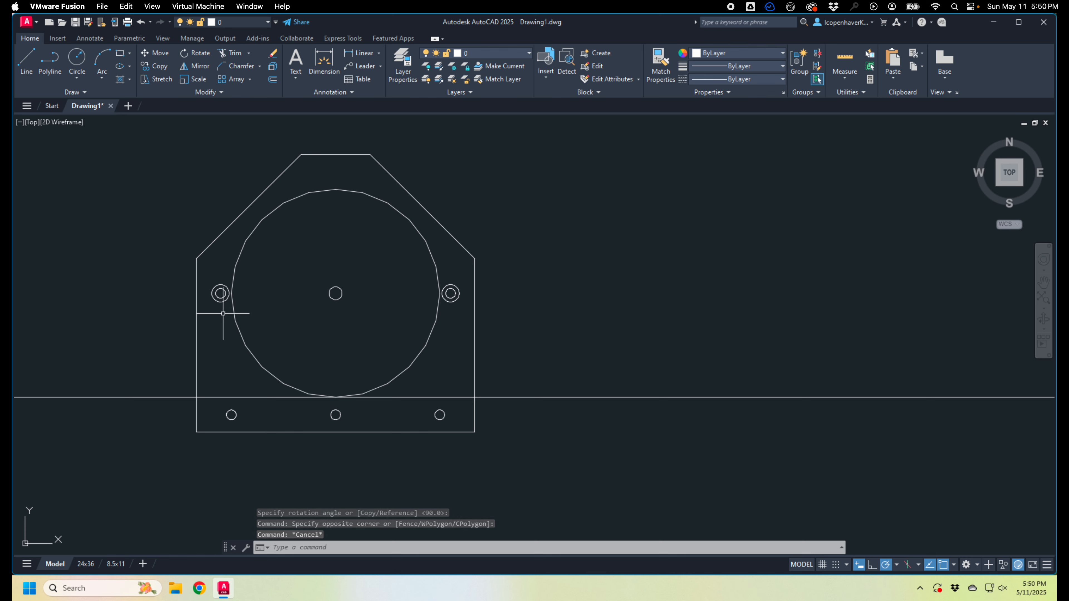
Step: Erase the concentric circle pair left of the large circle
click(204, 315)
click(255, 259)
key(Delete)
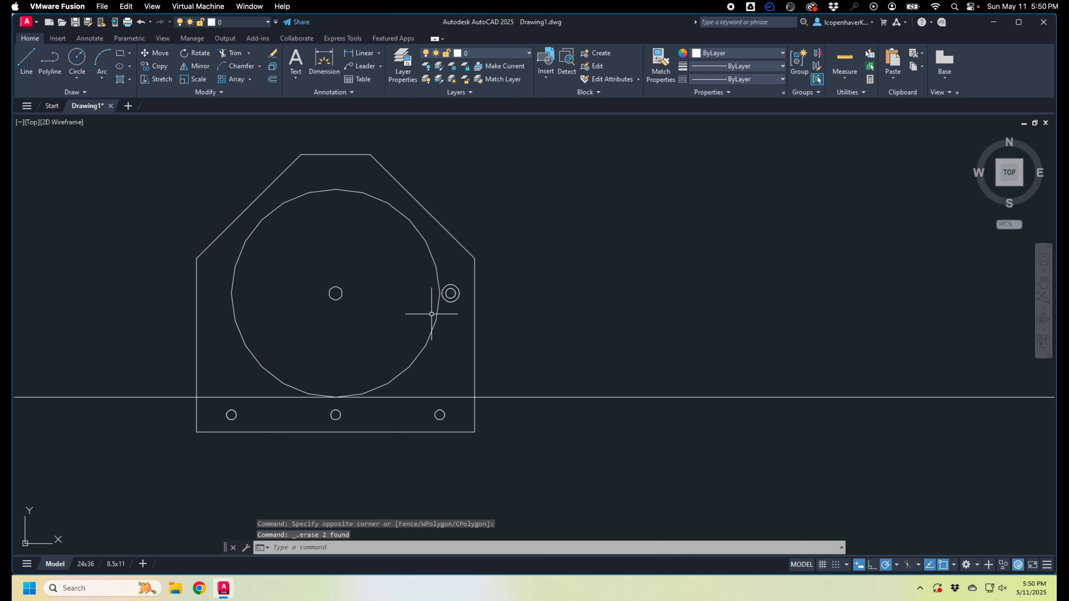
Step: Mirror the right concentric circle pair across a 45-degree line through the large circle's center, keeping the original
click(433, 324)
click(468, 276)
key(Return)
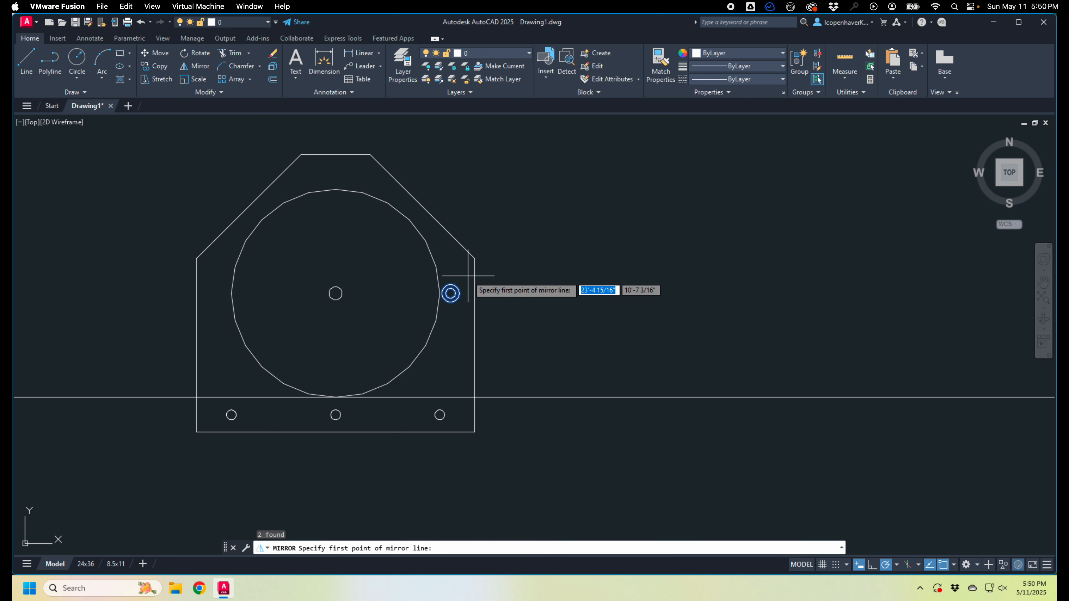
click(336, 293)
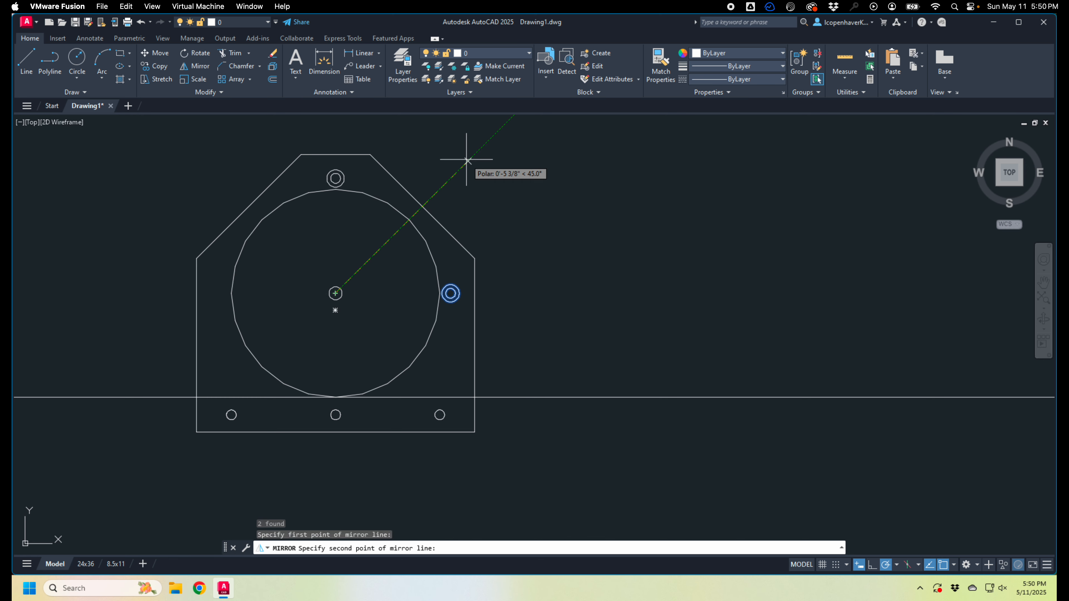
click(467, 160)
key(Return)
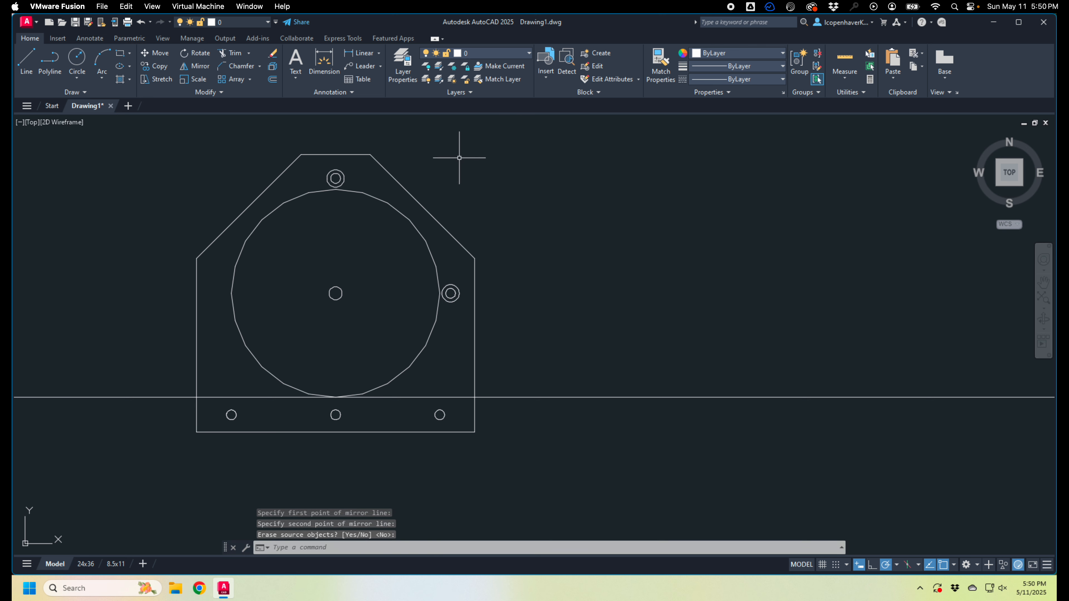
Step: Mirror the upper concentric circle pair to the left side across a diagonal line through the large circle's center, keeping the original
click(316, 226)
click(346, 169)
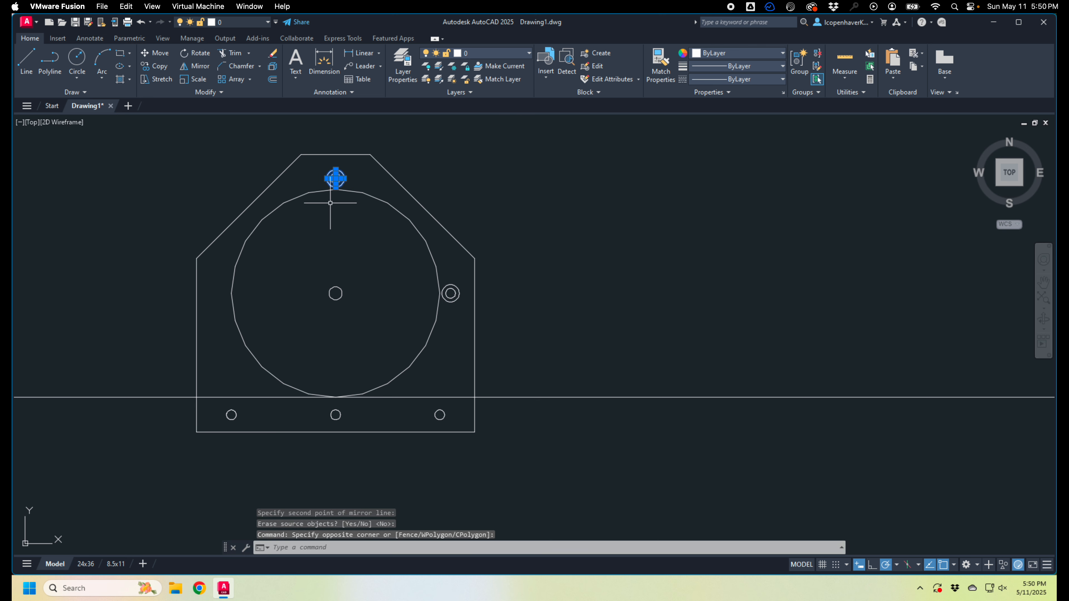
text(mir)
key(Return)
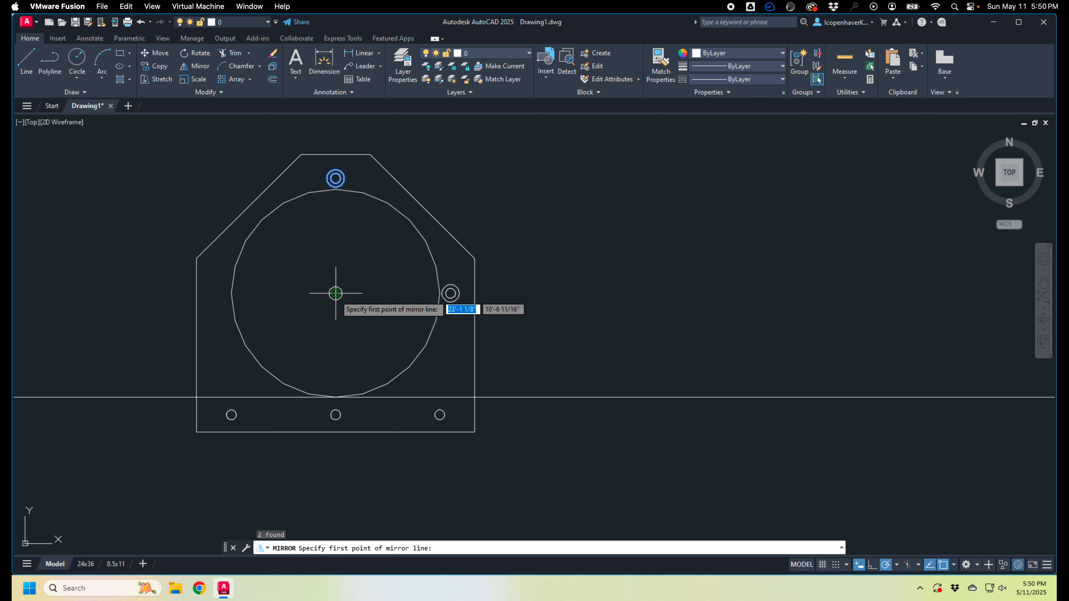
click(336, 294)
click(296, 254)
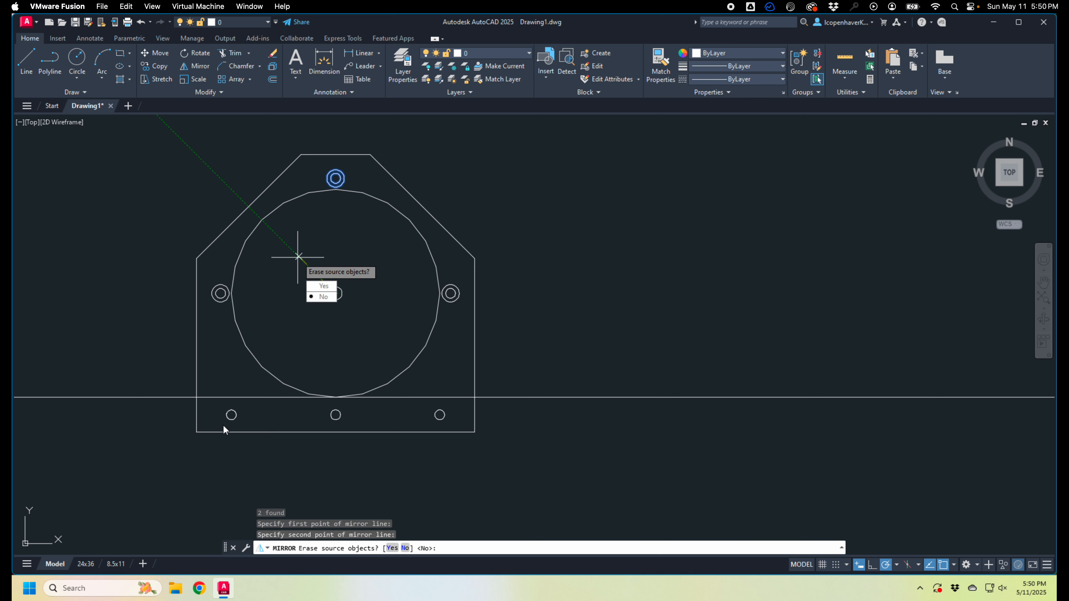
key(Return)
Step: Erase the left and upper concentric circle pairs, leaving only the right pair
click(172, 326)
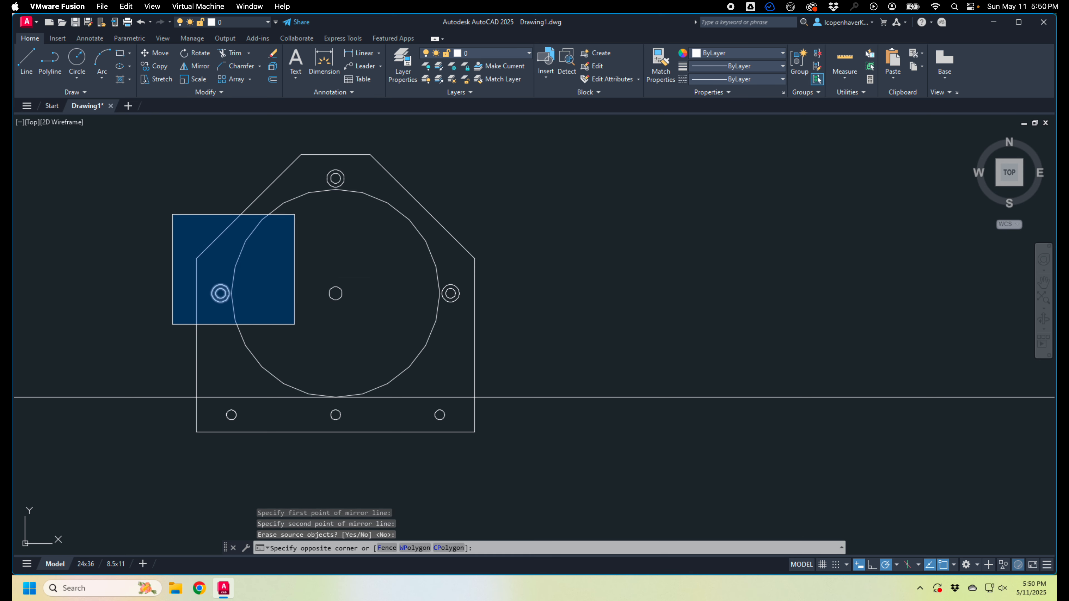
click(298, 213)
click(297, 144)
click(357, 200)
key(Delete)
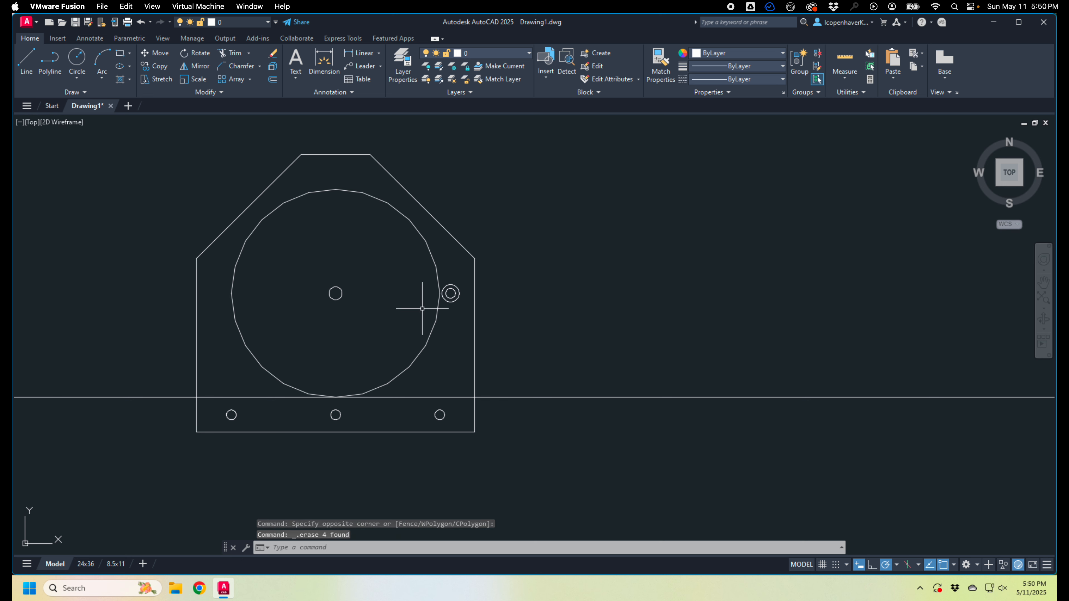
click(408, 313)
click(530, 287)
key(Escape)
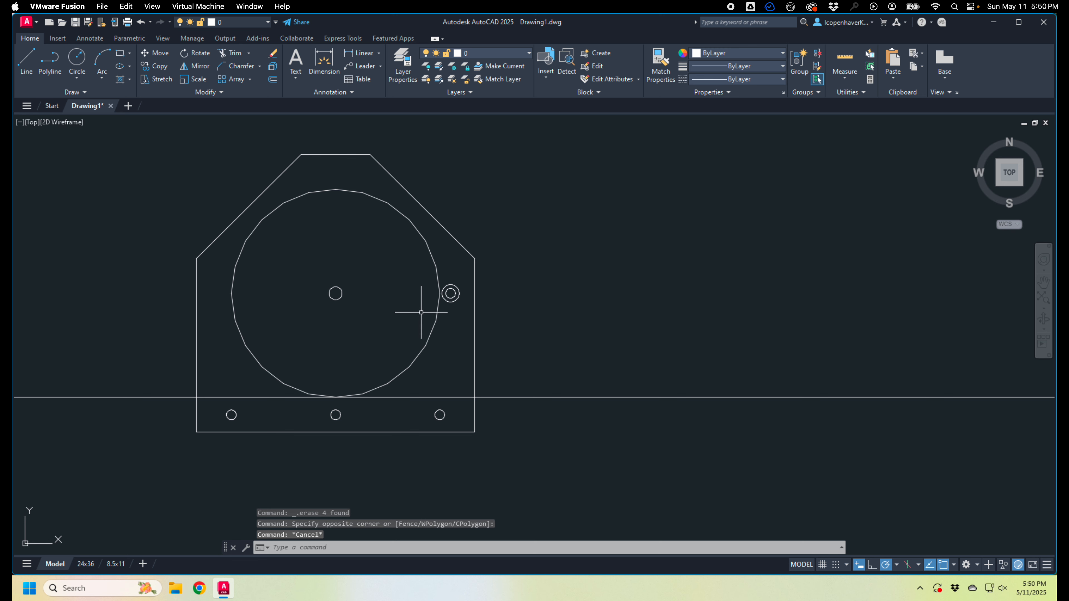
click(421, 313)
click(521, 272)
key(Escape)
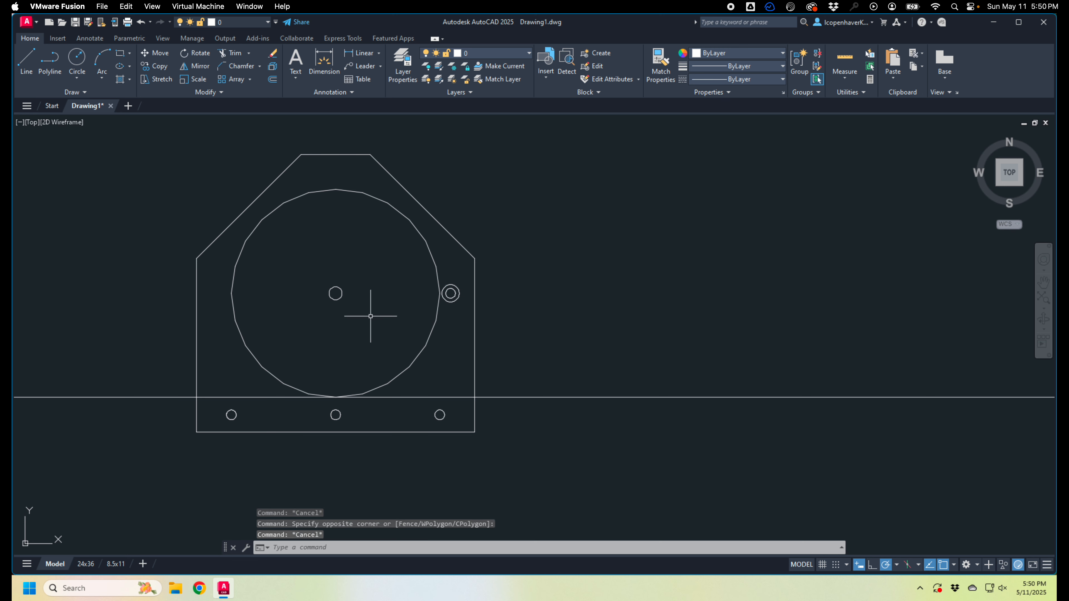
click(395, 315)
click(524, 270)
key(Escape)
scroll(506, 295, down, 2)
middle_drag(481, 269, 298, 277)
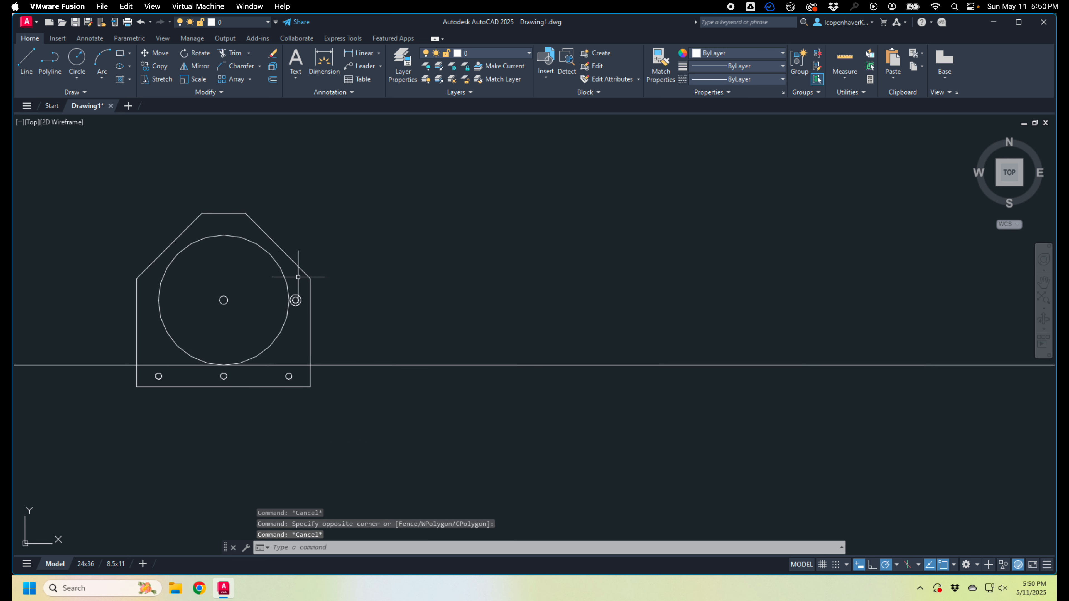
click(280, 271)
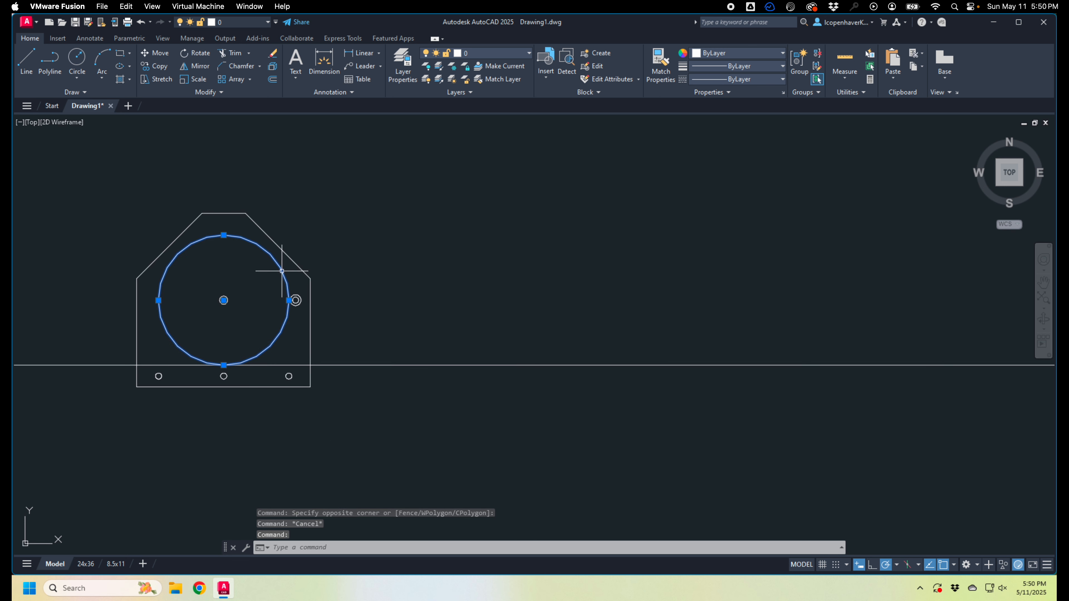
key(Escape)
click(302, 270)
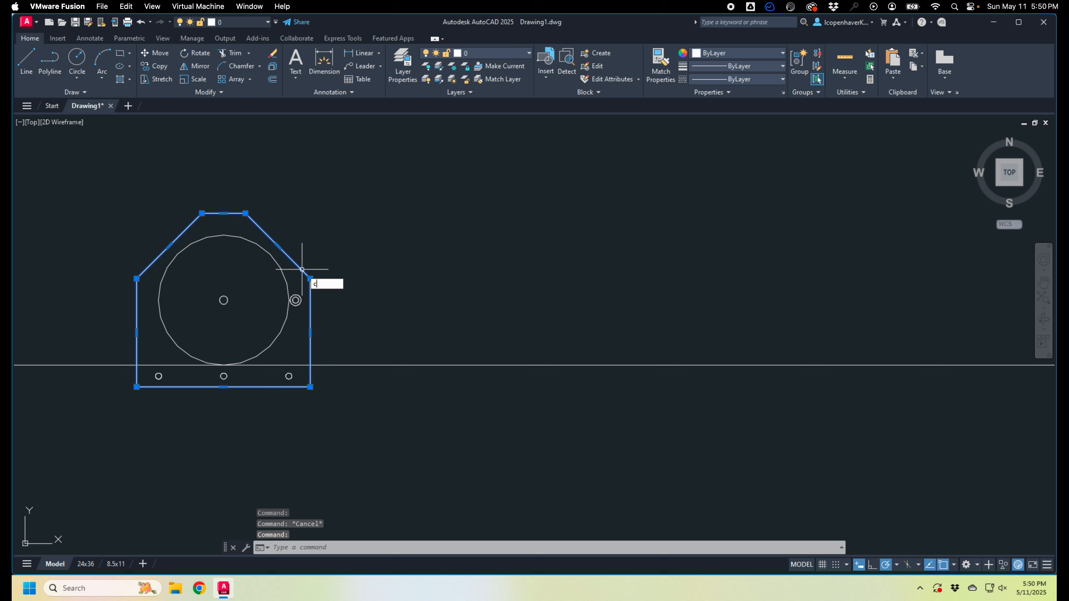
key(Return)
key(Escape)
Step: Try a rectangular array of the chamfered outline with 4 columns and 3 rows, and leave the array command
click(310, 279)
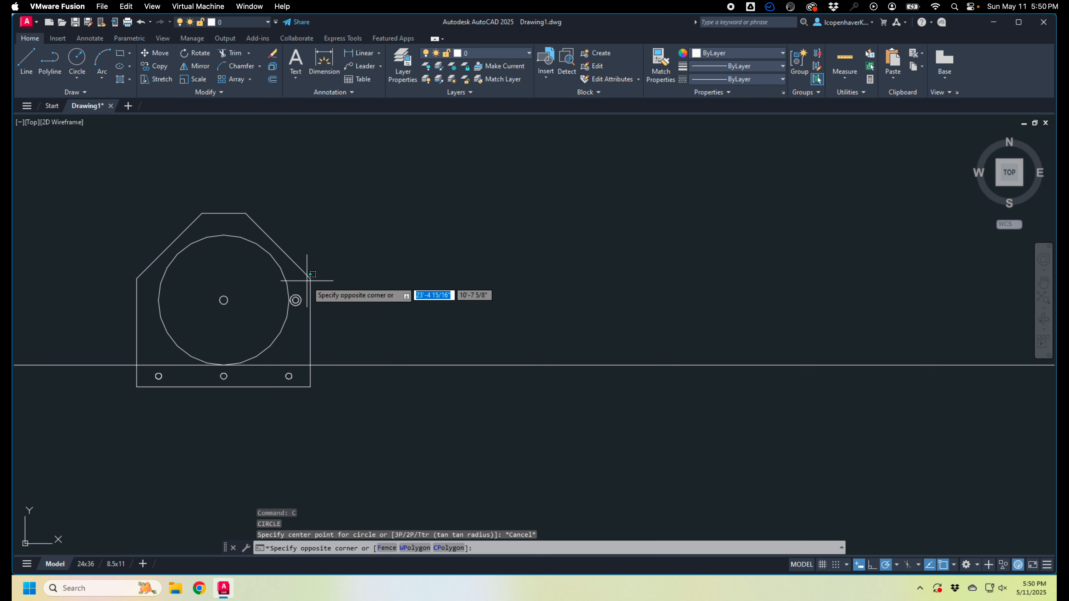
click(300, 232)
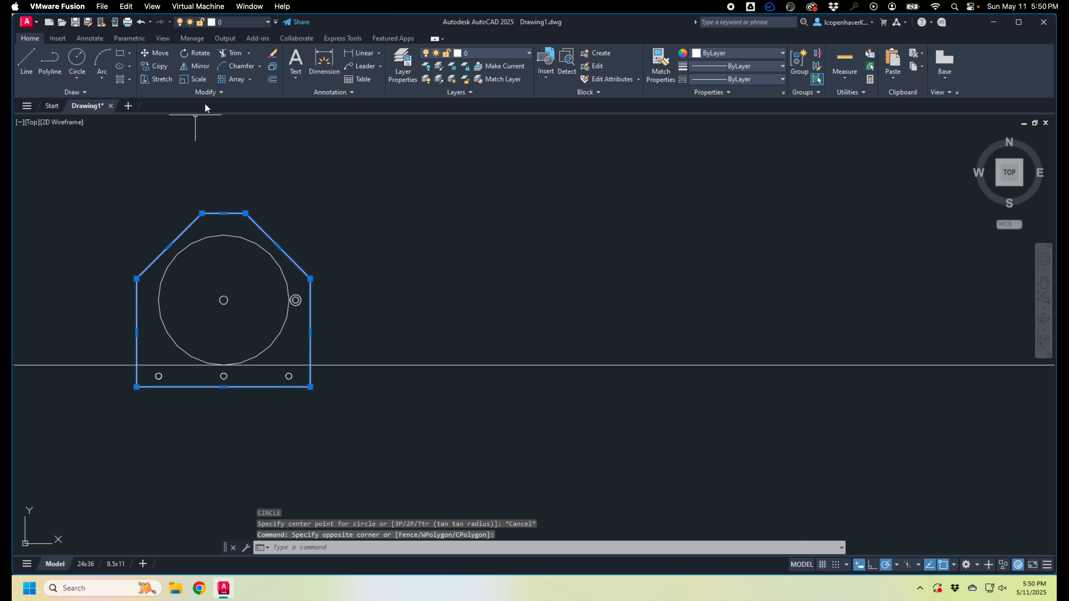
click(231, 82)
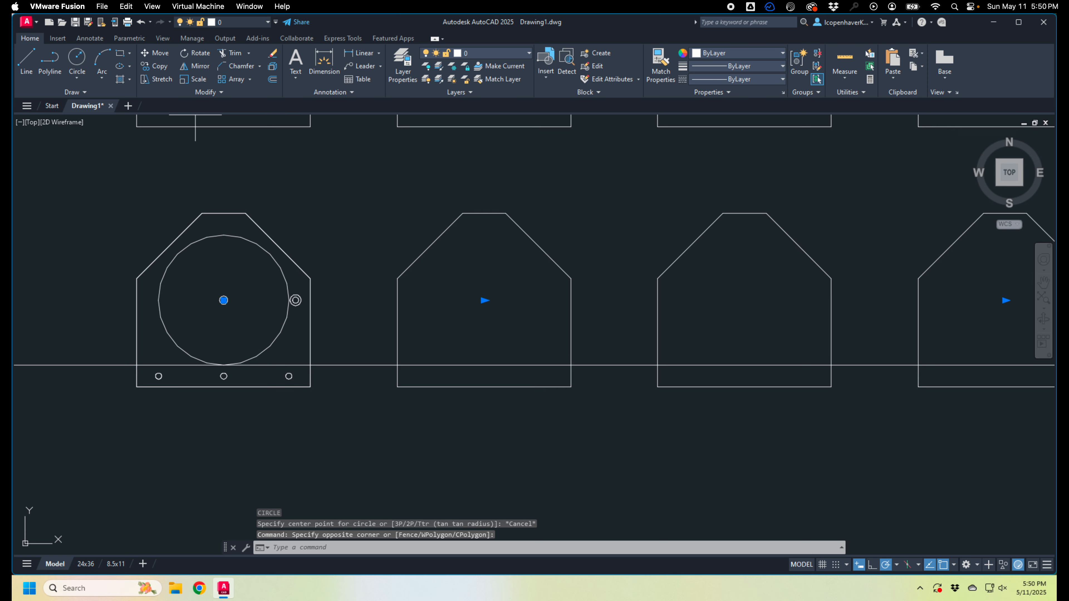
scroll(543, 400, down, 5)
scroll(544, 396, up, 4)
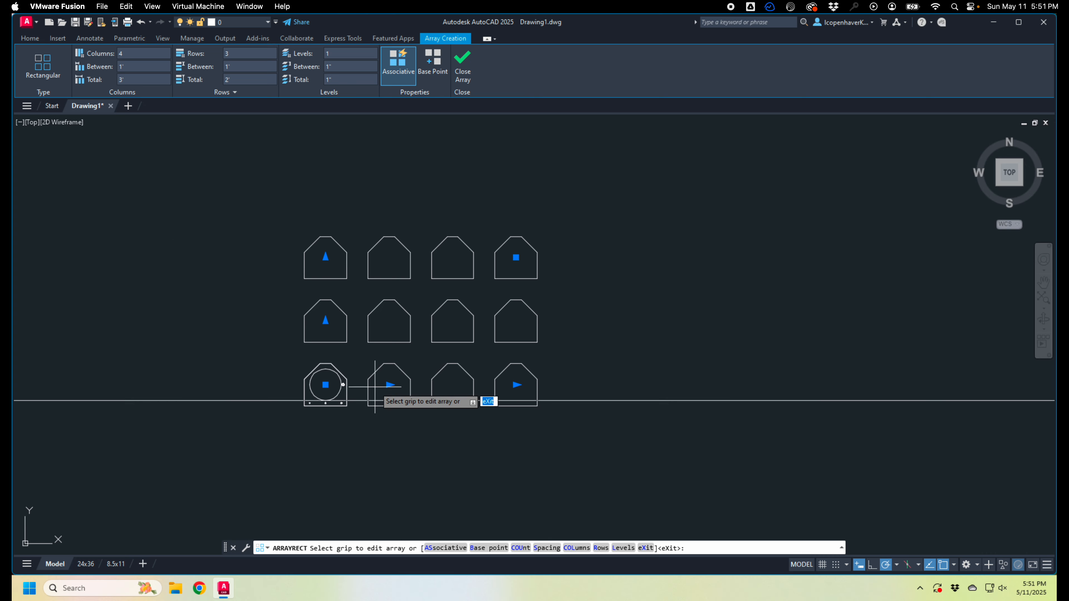
key(Escape)
scroll(368, 374, up, 4)
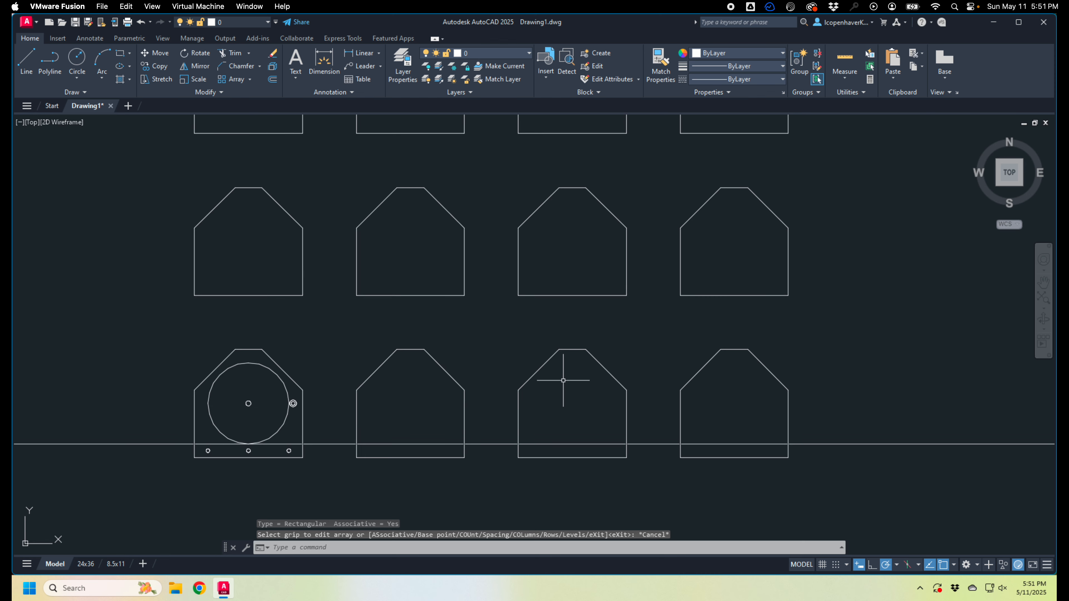
Step: Undo the rectangular array of the chamfered outline
key(ctrl+z)
key(ctrl+z)
key(ctrl+z)
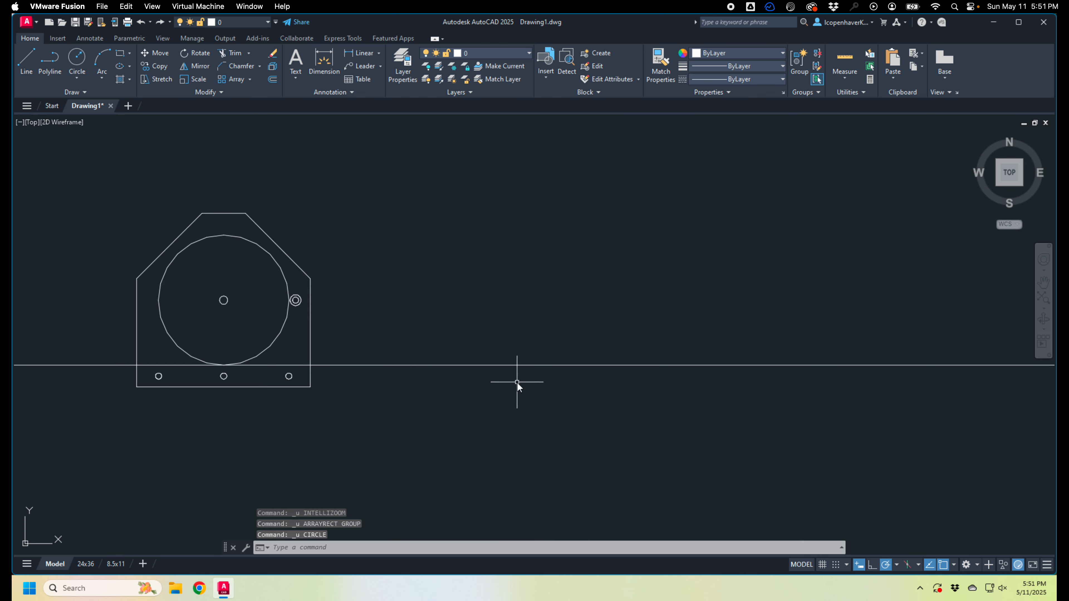
Step: Create a polar array of the right concentric circle pair about the large circle's center
middle_drag(162, 280, 289, 291)
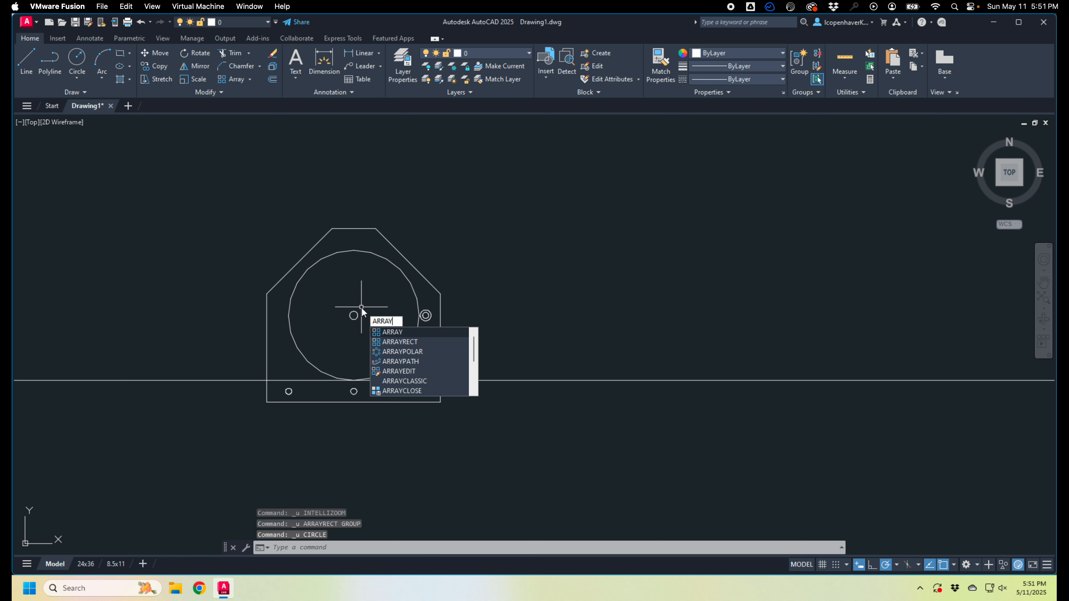
click(415, 350)
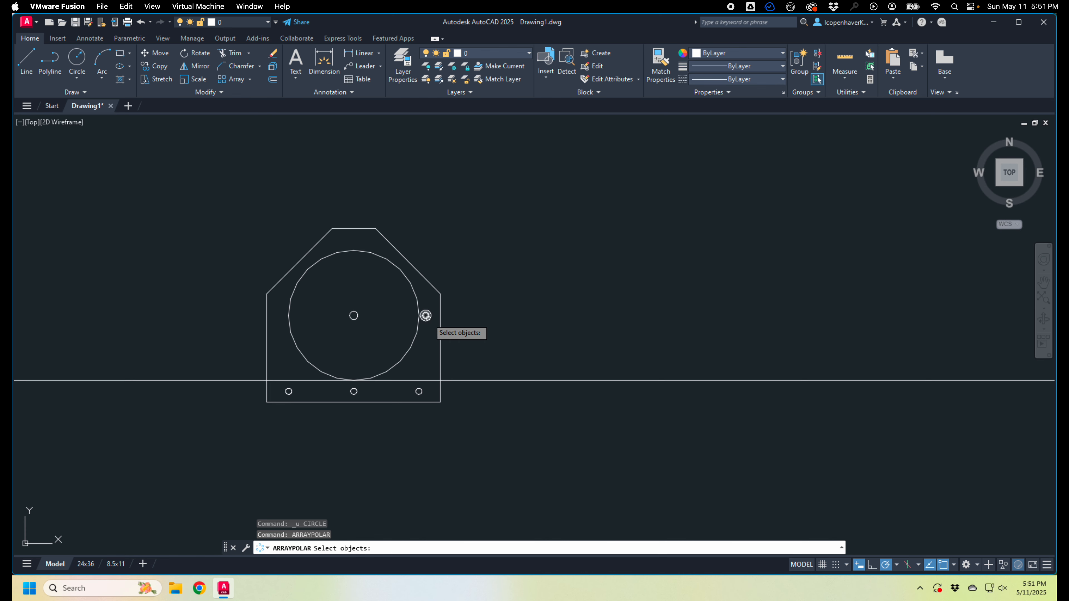
scroll(425, 316, up, 4)
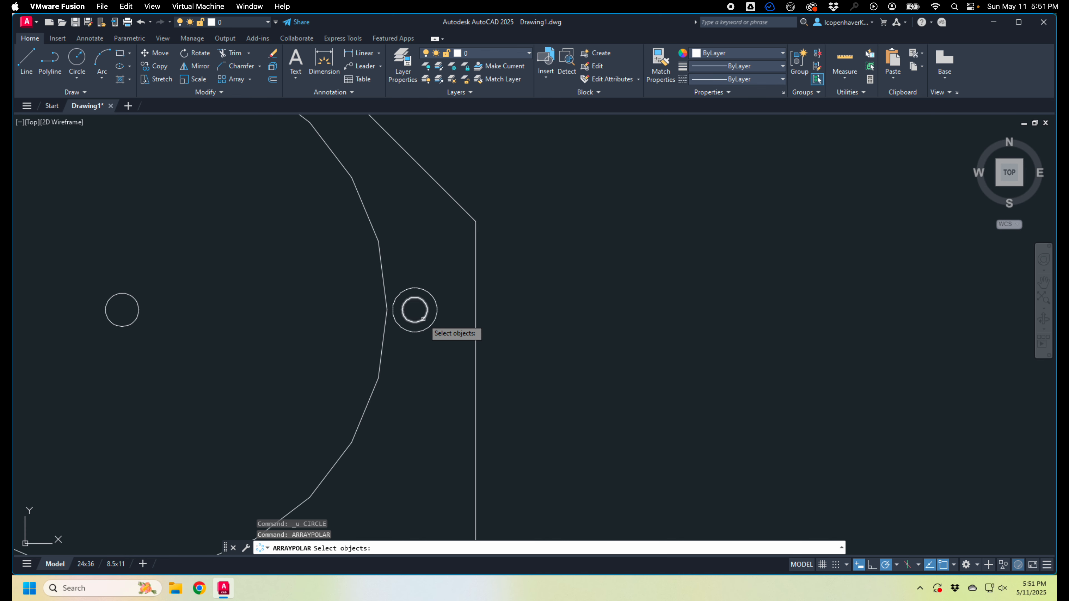
click(433, 343)
click(424, 308)
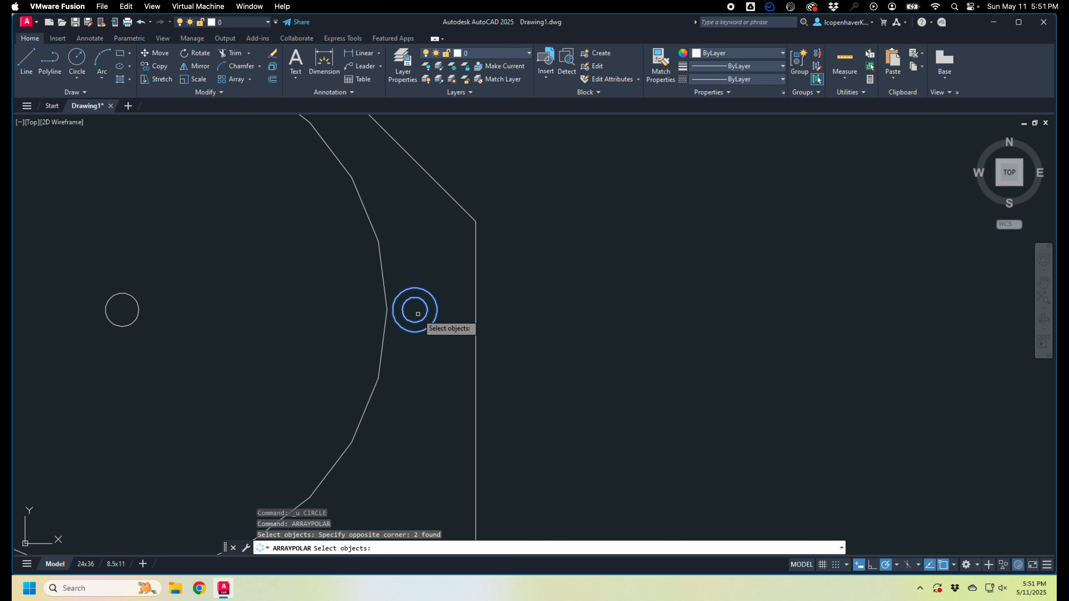
key(Return)
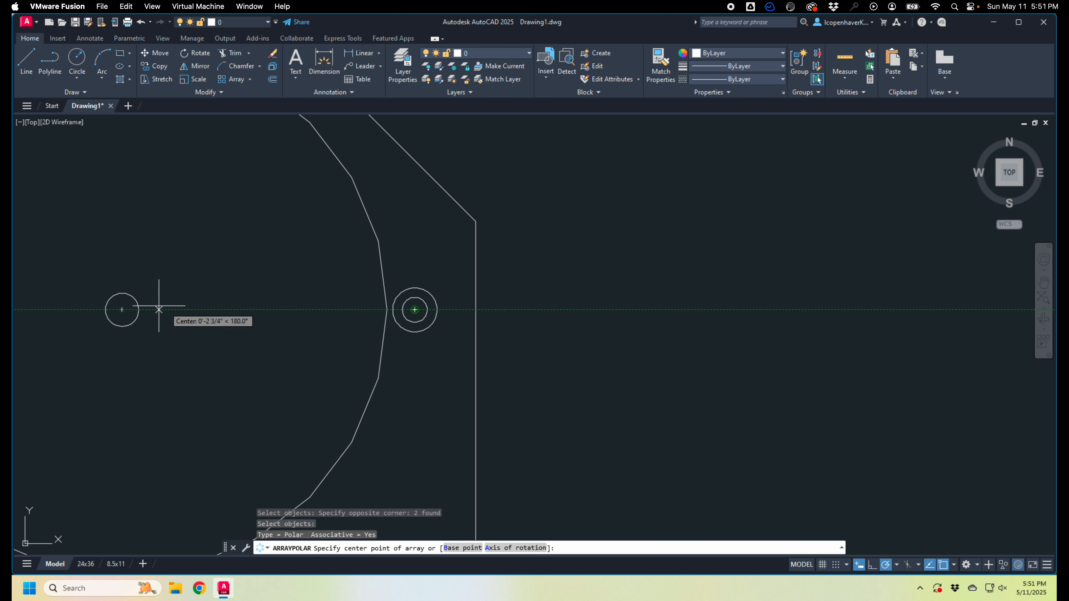
click(122, 310)
scroll(187, 353, down, 2)
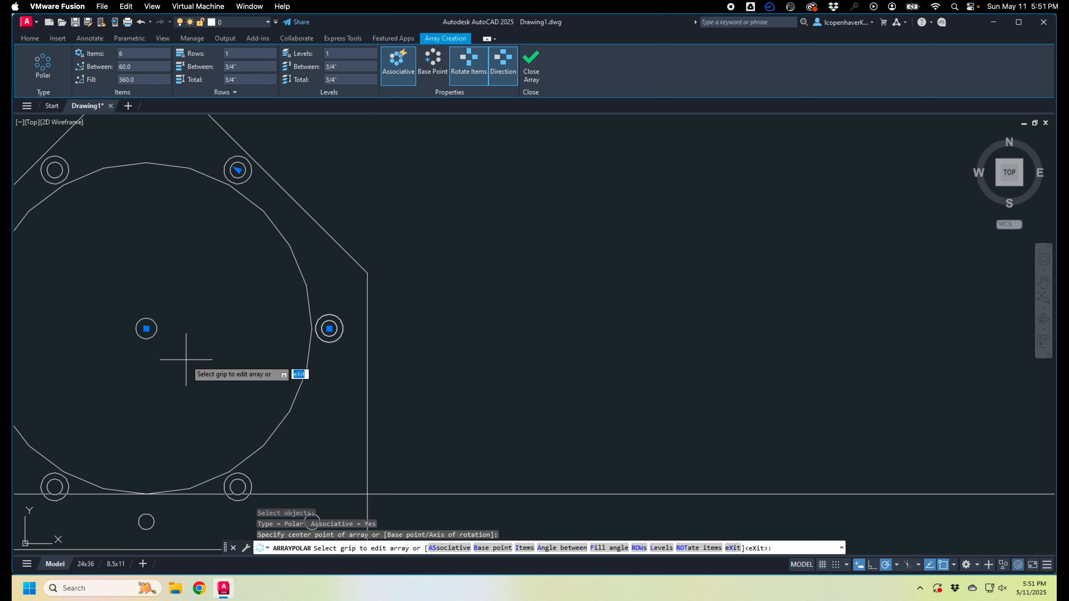
Step: Set the polar array to 3 items with 90 degrees between them and finish it
middle_drag(186, 354, 353, 347)
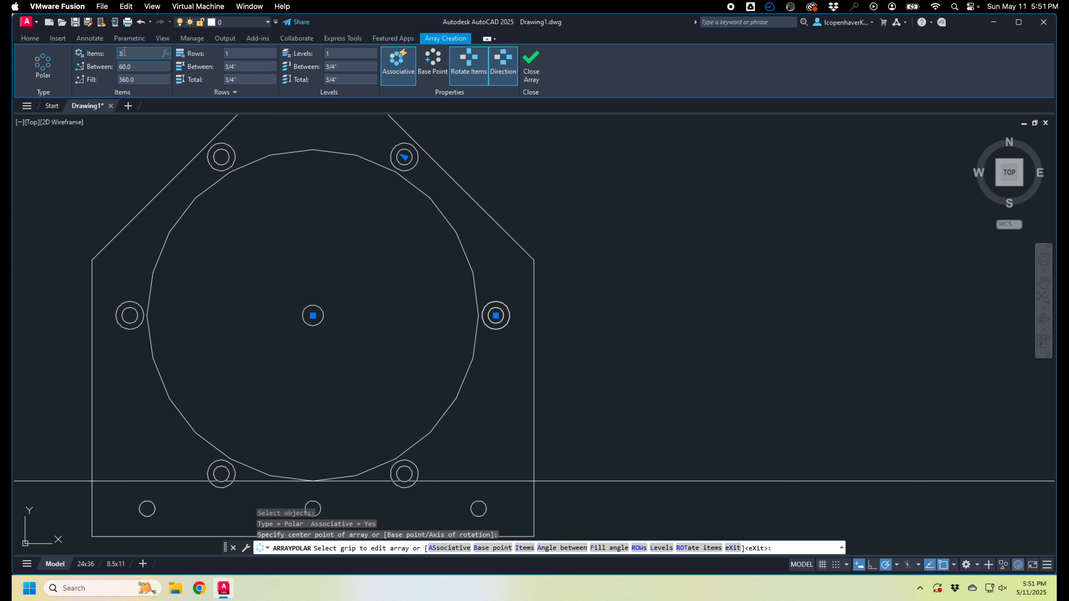
key(Return)
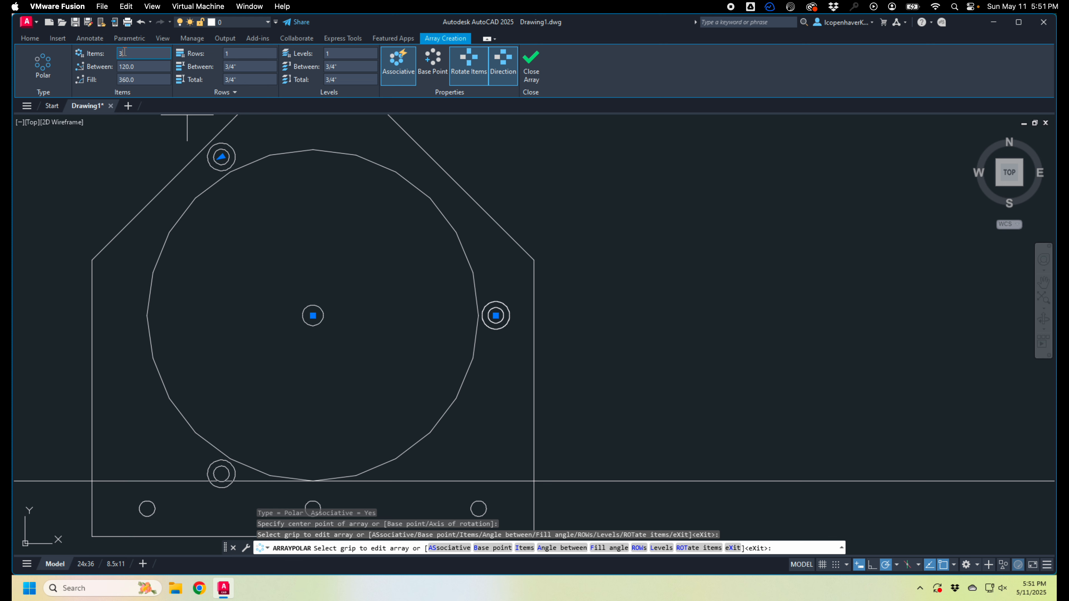
click(137, 63)
text(90)
key(Return)
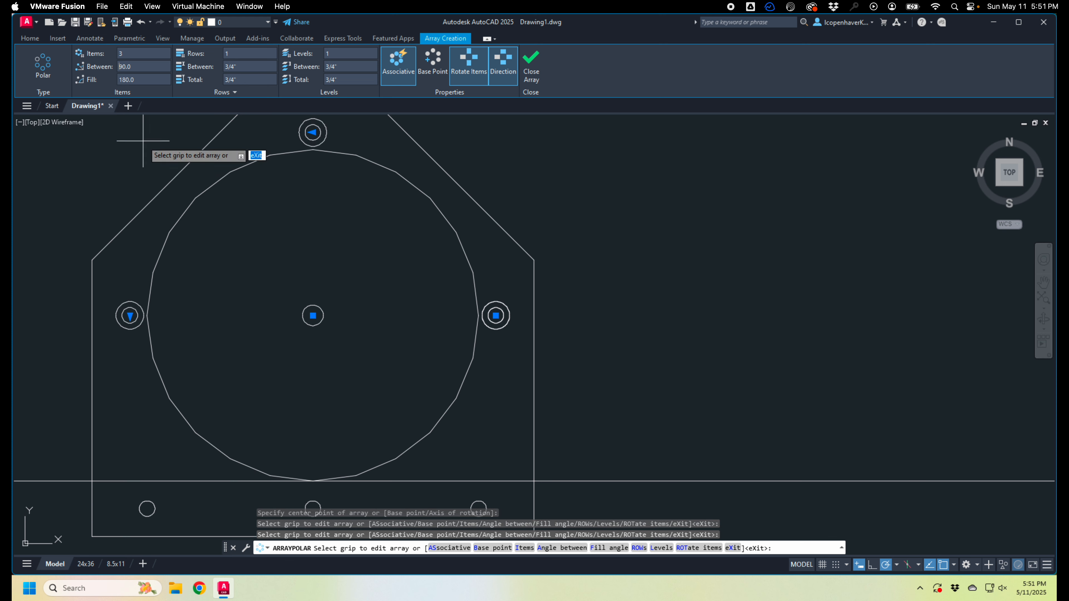
scroll(231, 394, down, 3)
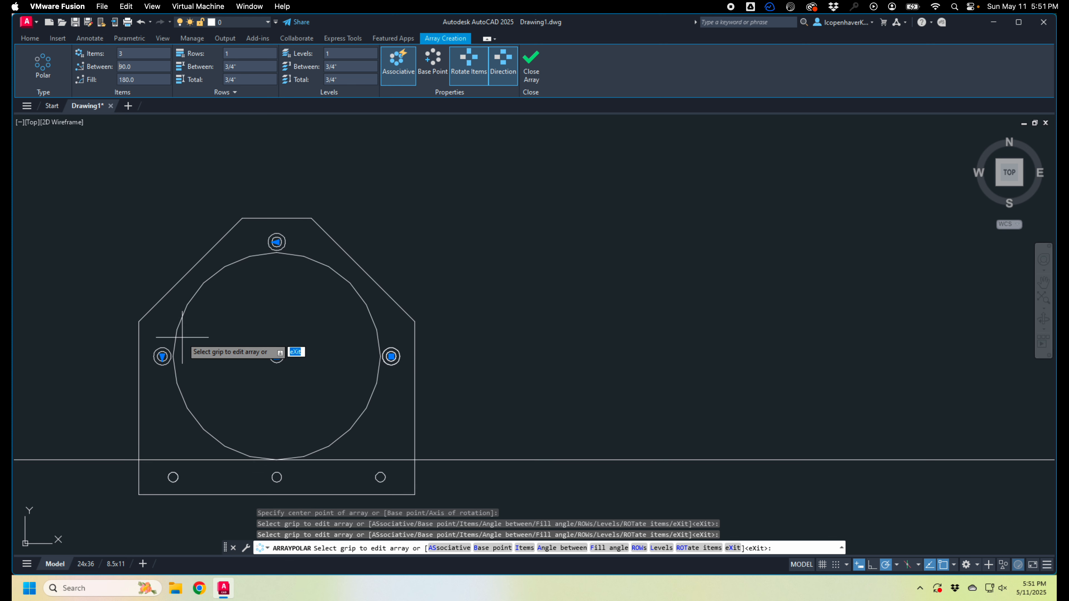
key(Return)
Step: Erase the horizontal construction line at the bottom of the large circle
mouse_move(491, 422)
middle_down()
mouse_move(581, 384)
mouse_move(575, 362)
middle_up()
click(653, 446)
click(674, 388)
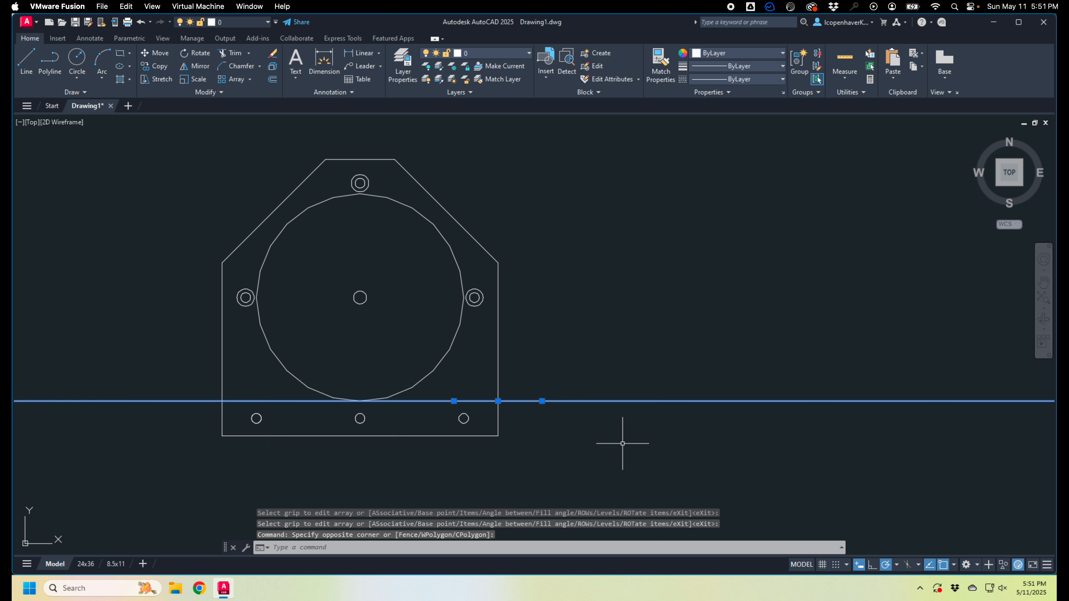
key(Escape)
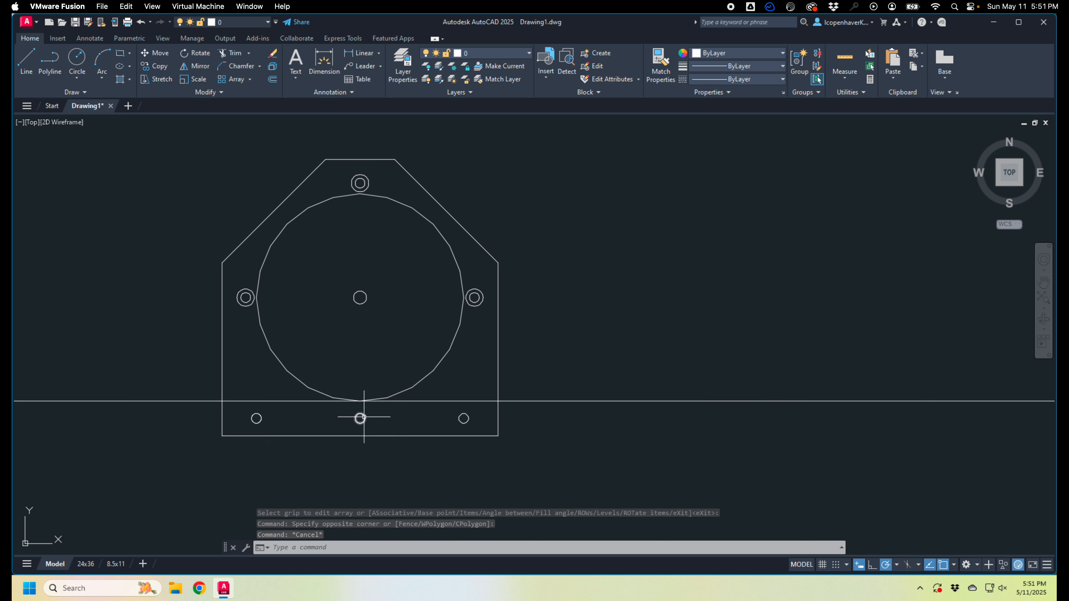
click(661, 432)
click(609, 353)
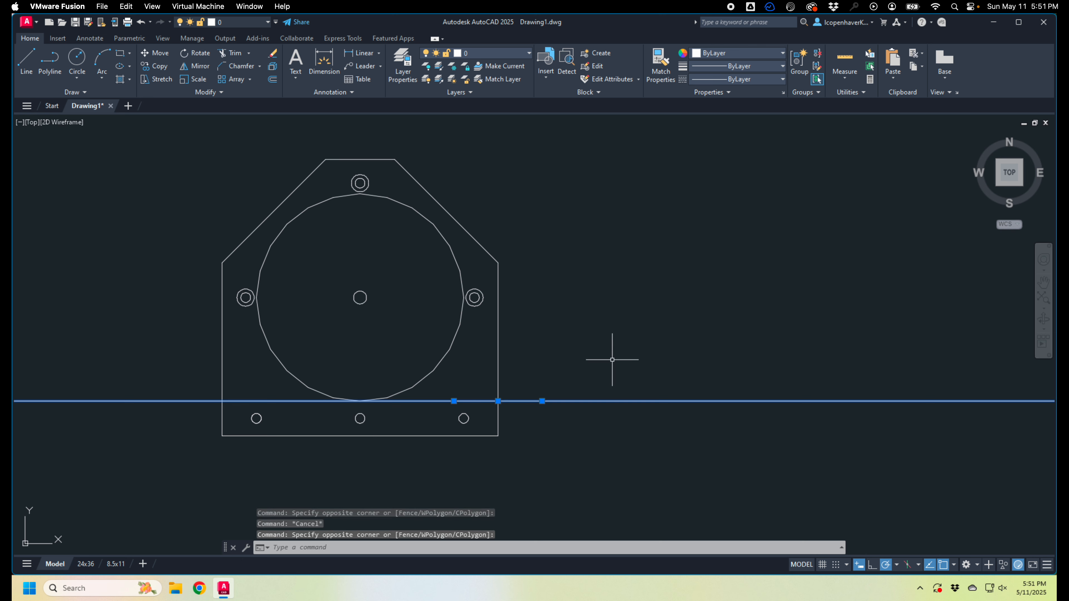
key(Delete)
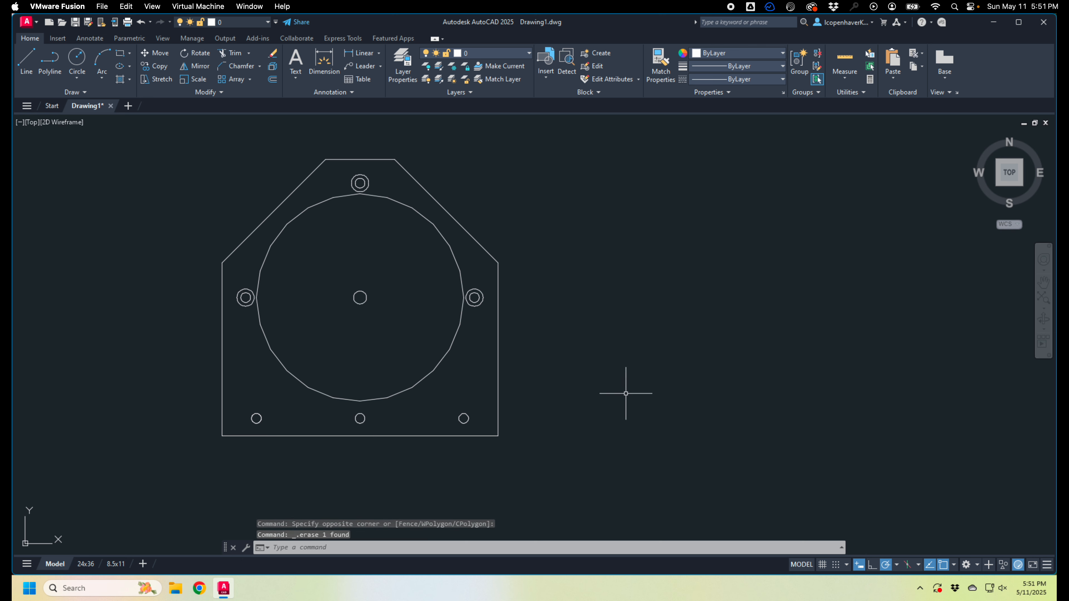
Step: Erase the whole polar array of concentric circle pairs around the large circle
click(483, 298)
key(Delete)
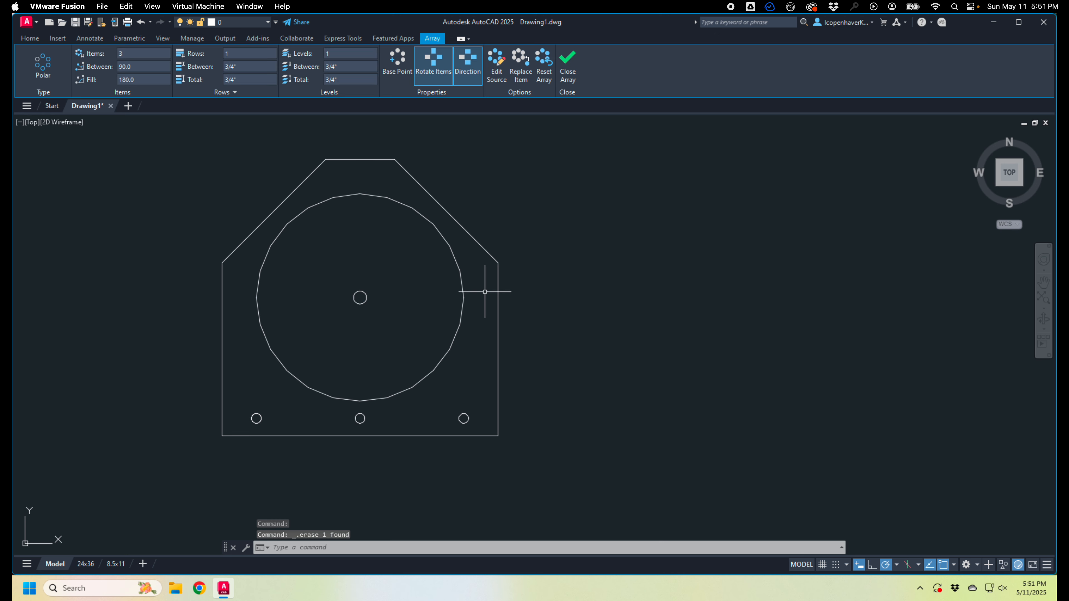
Step: Undo the erasure of the polar array of concentric circle pairs and explode the array into separate circles
key(ctrl+z)
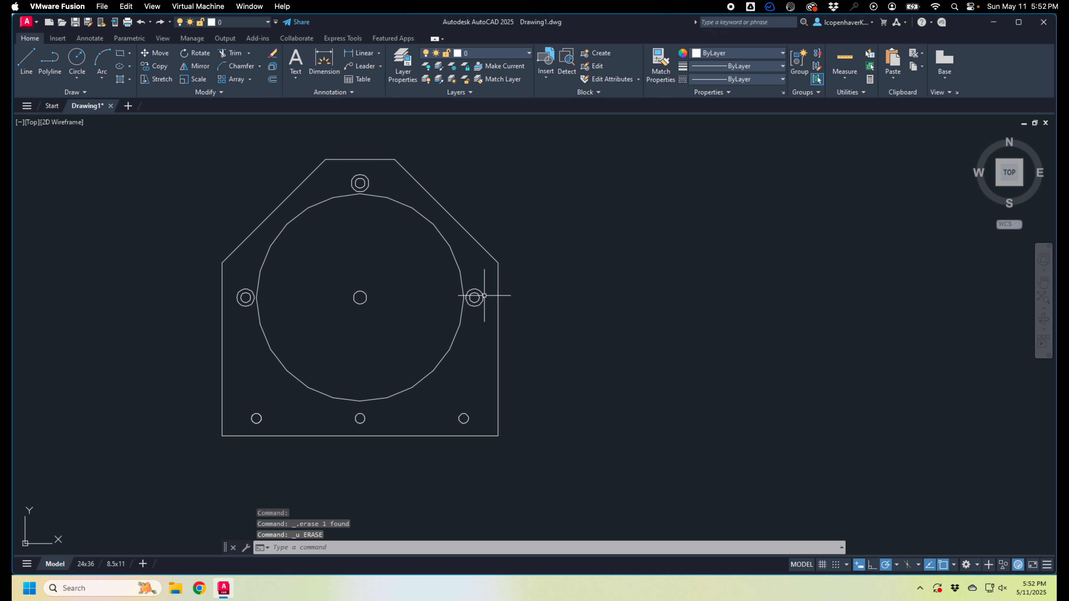
click(484, 295)
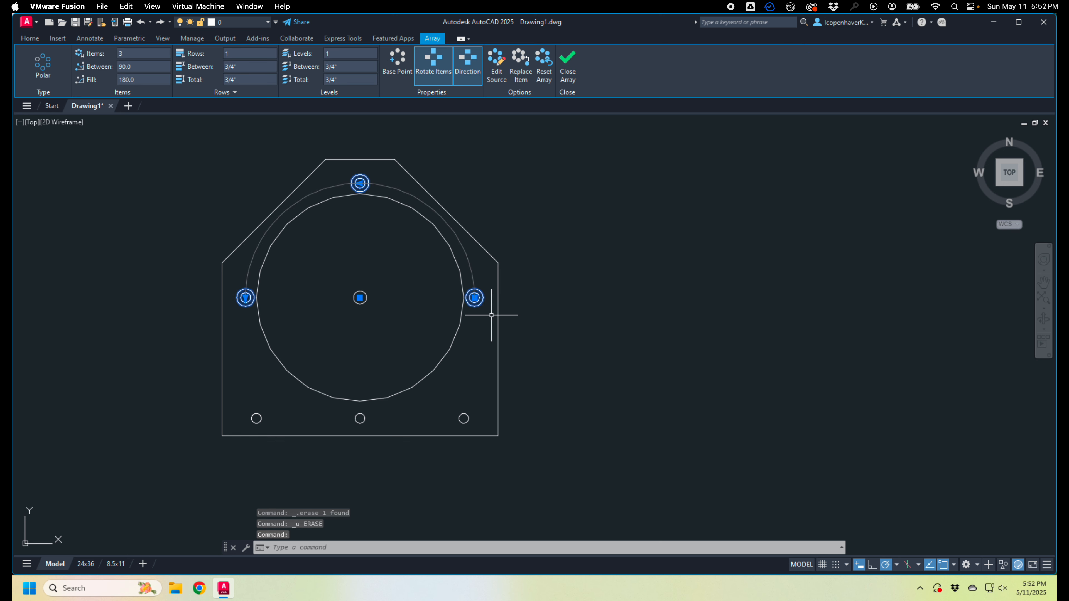
text(e)
key(Return)
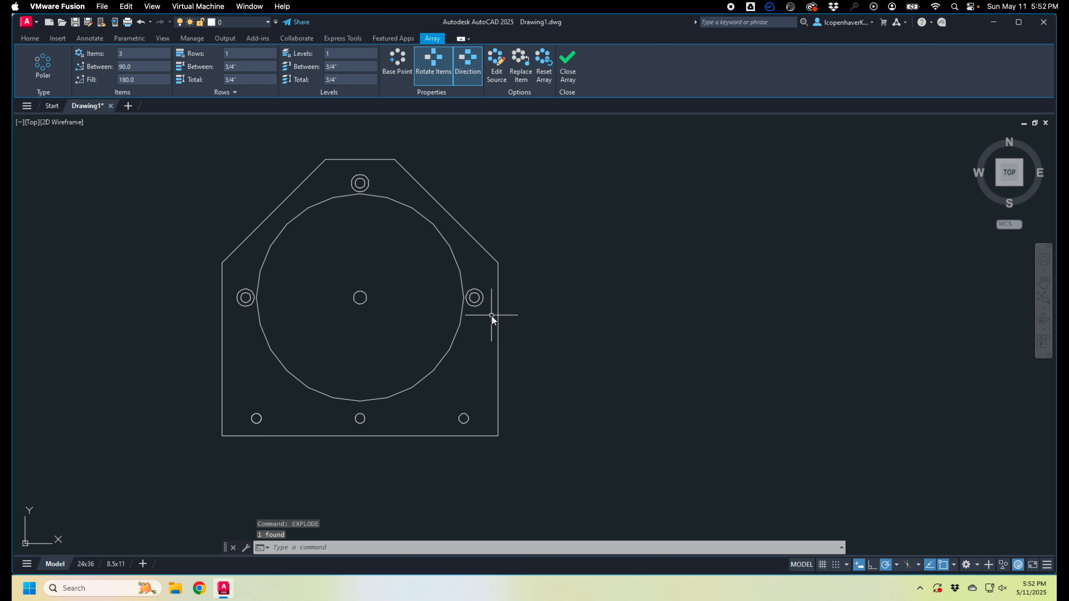
Step: Erase the outer circle of each of the three exploded concentric pairs, and the large circle around the center hole
click(483, 291)
key(Delete)
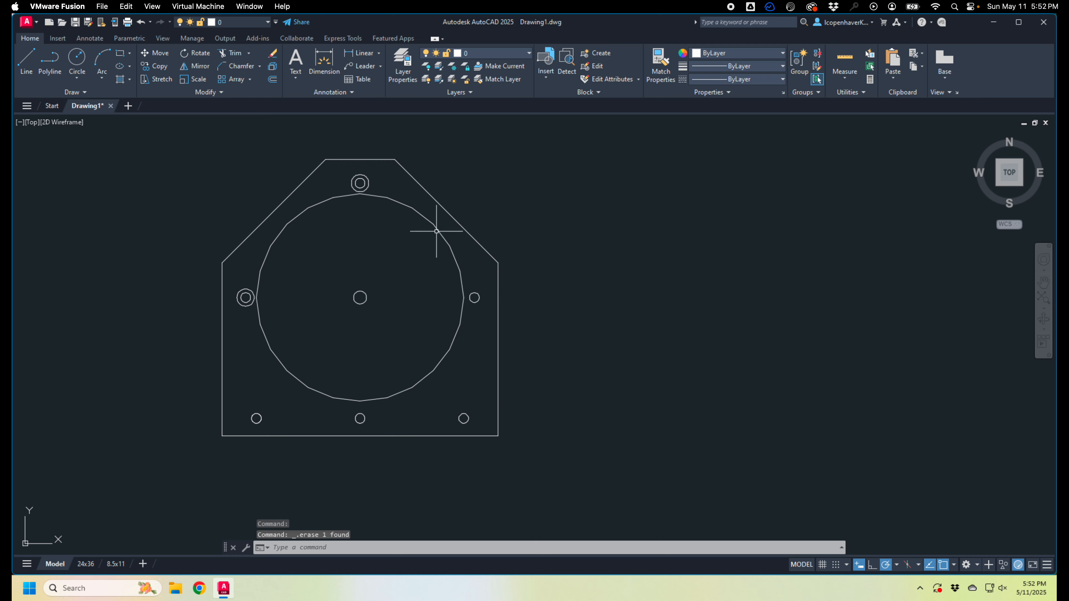
click(368, 184)
key(Delete)
click(251, 297)
key(Delete)
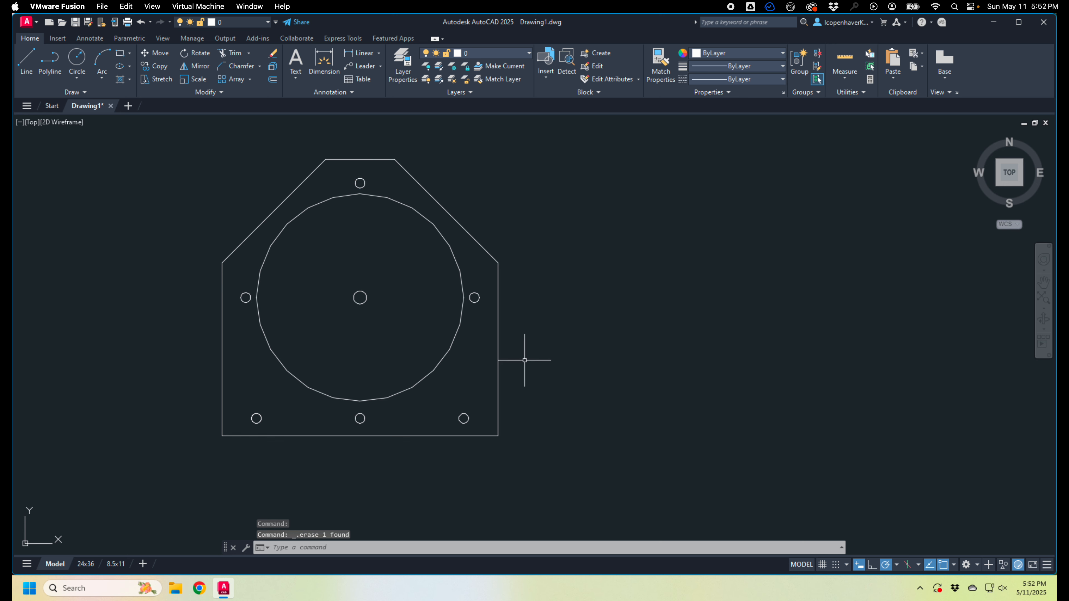
click(447, 357)
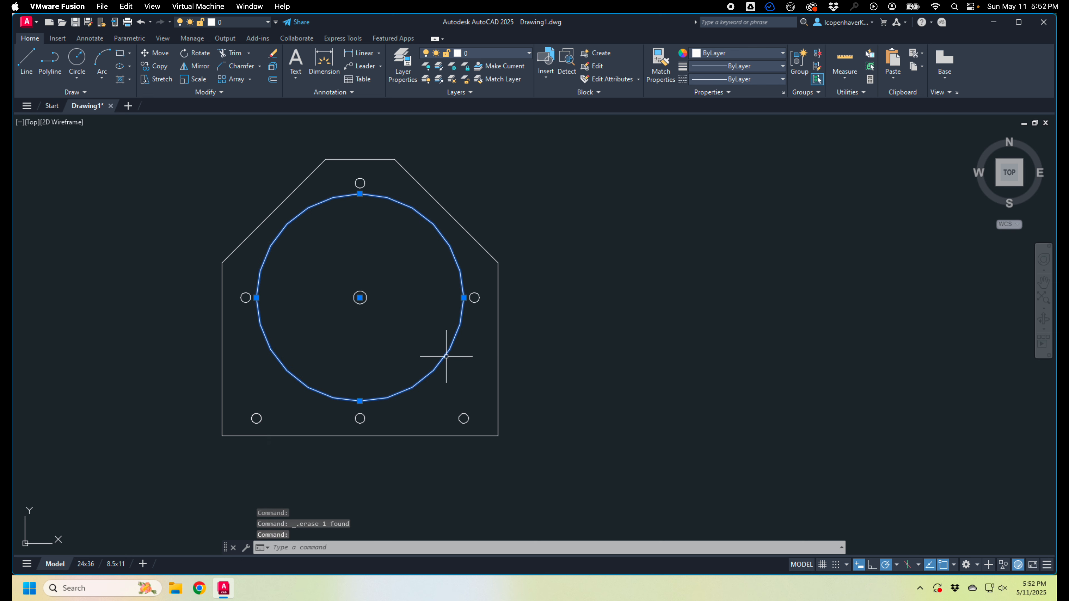
key(Delete)
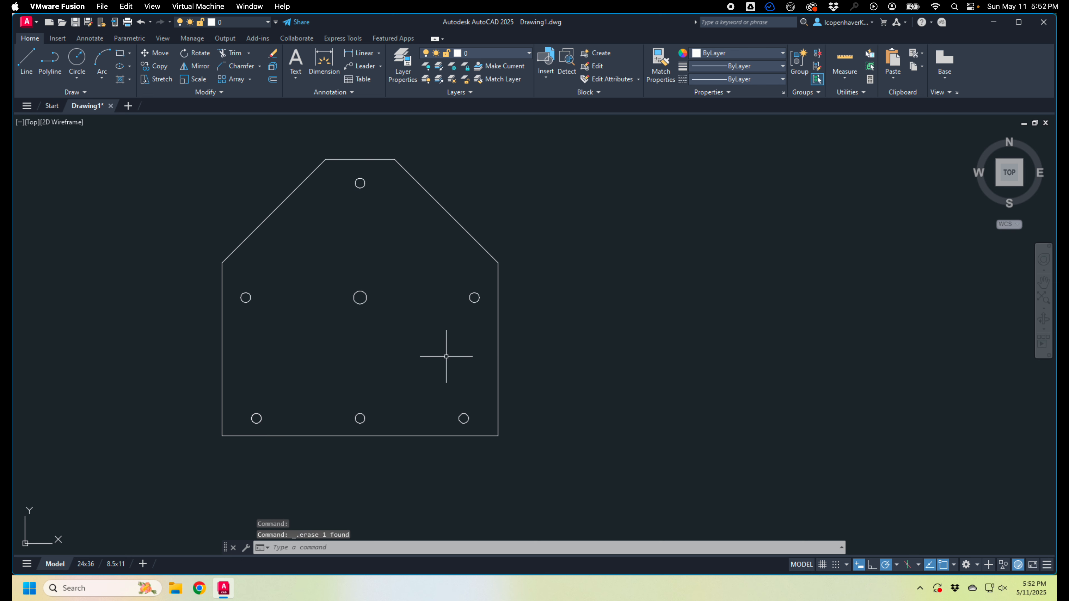
scroll(556, 470, down, 4)
mouse_move(544, 466)
middle_down()
mouse_move(439, 372)
mouse_move(494, 383)
mouse_move(485, 408)
middle_up()
scroll(486, 386, up, 2)
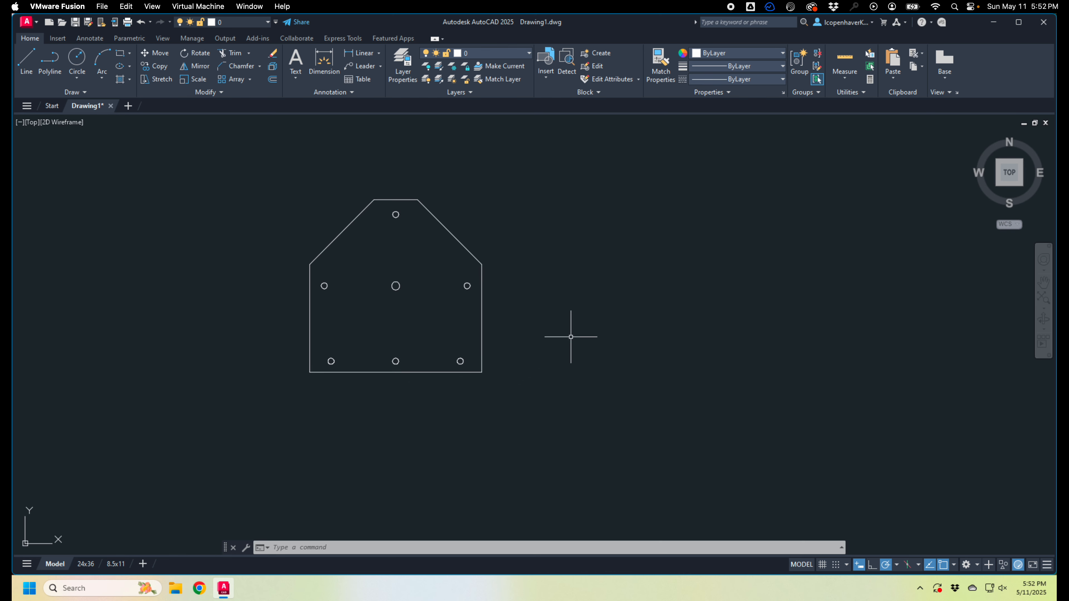
click(480, 261)
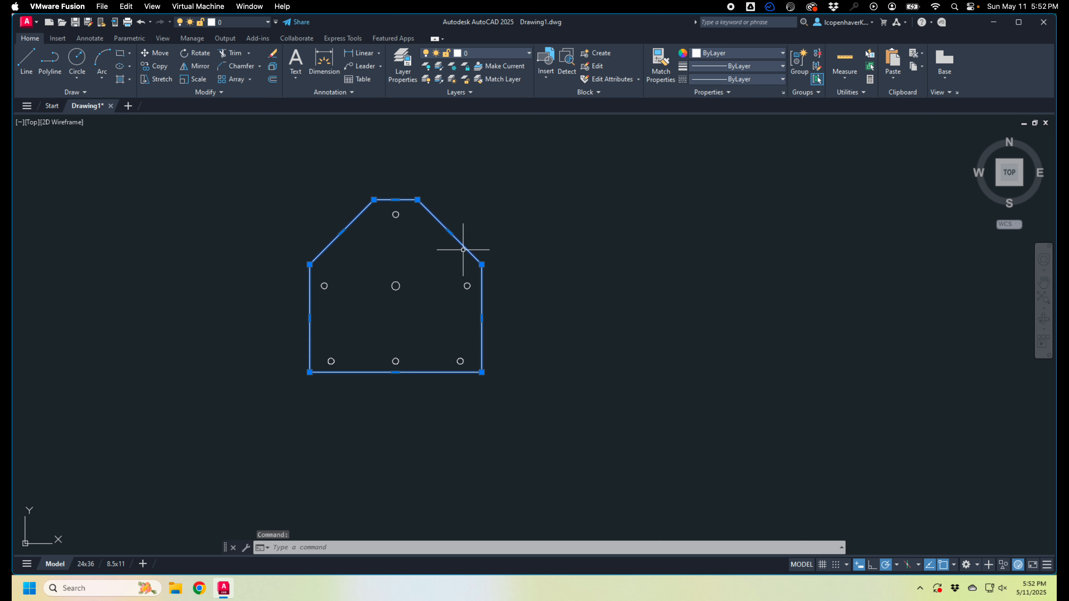
key(Delete)
key(Escape)
Step: Try to fillet the corner between the outline's right vertical edge and right slanted edge at the preset 2-inch radius, and undo it
scroll(484, 259, up, 6)
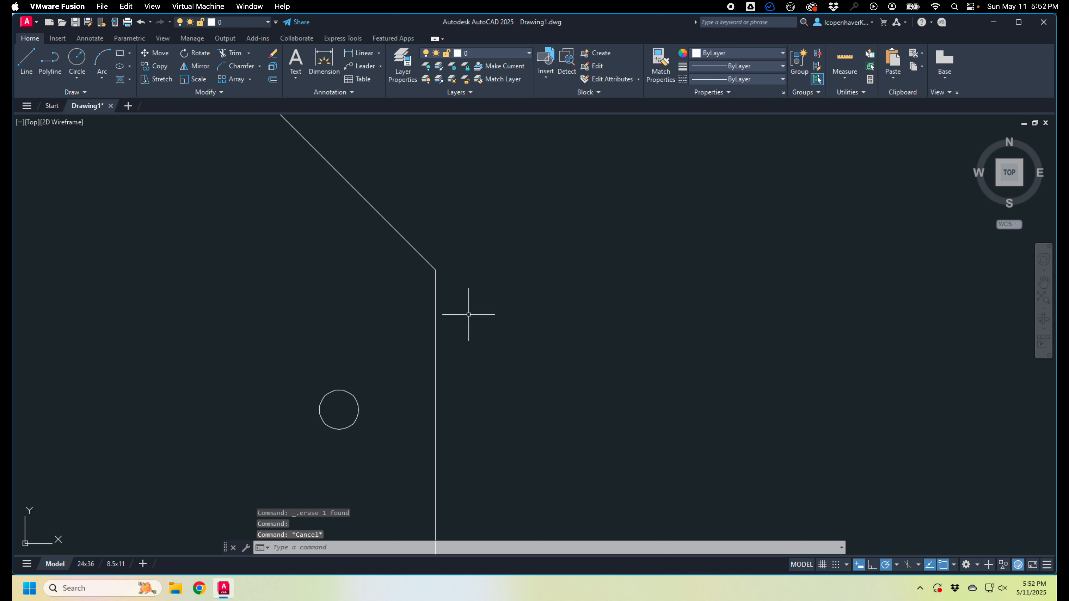
scroll(505, 320, down, 2)
middle_drag(508, 322, 507, 324)
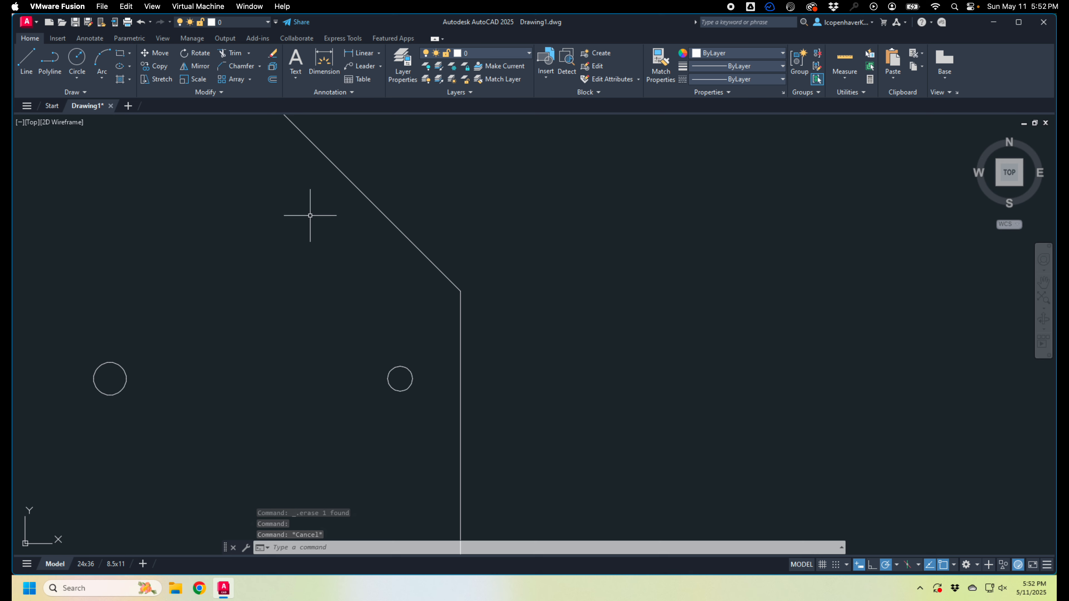
click(260, 66)
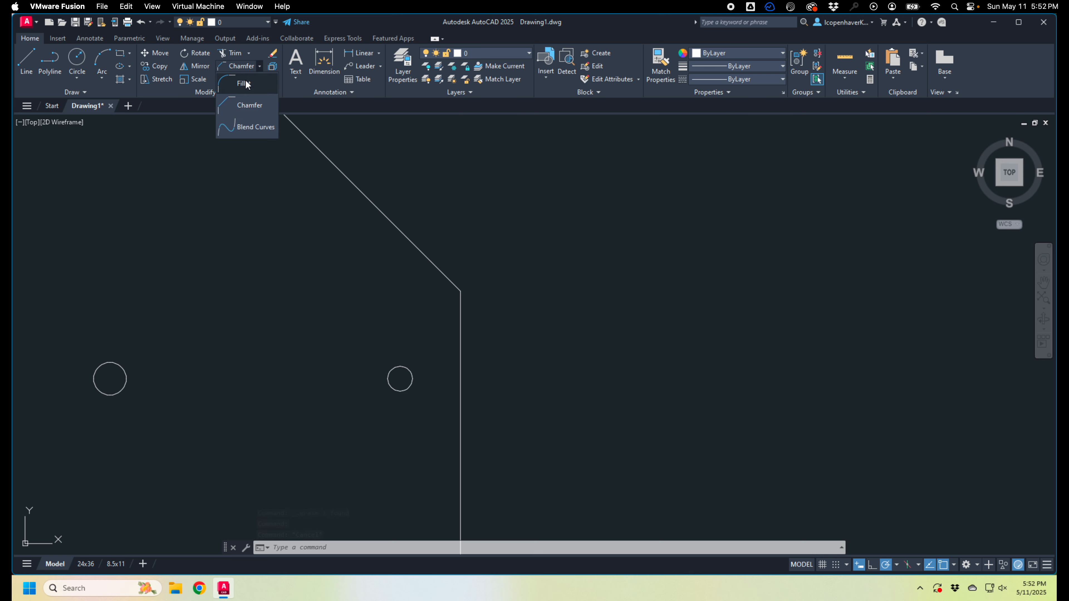
click(243, 106)
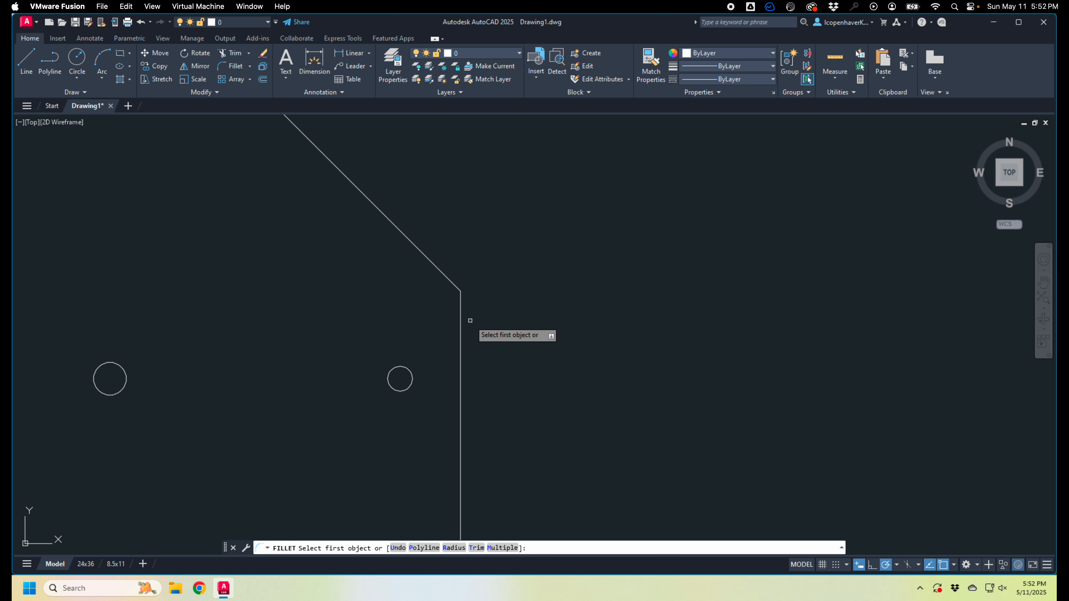
click(460, 295)
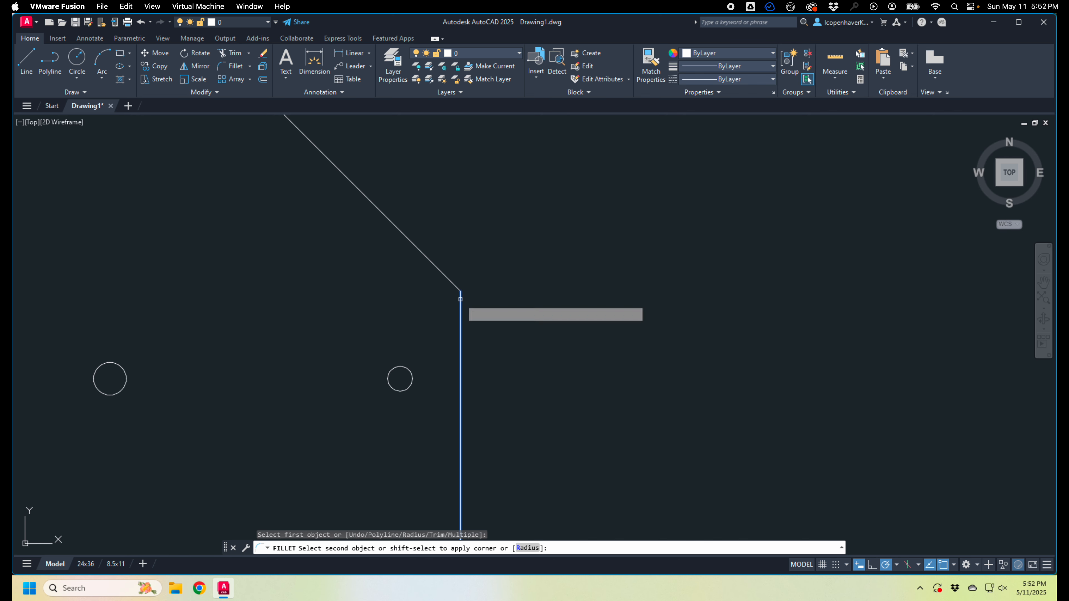
click(448, 279)
key(ctrl+z)
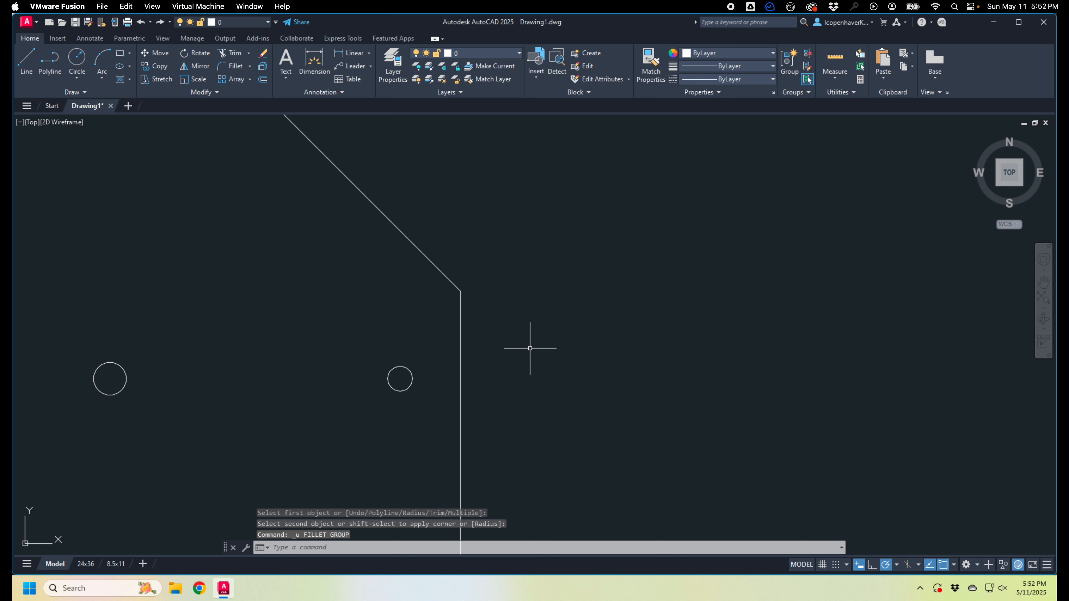
Step: Fillet the corner between the outline's right vertical edge and right slanted edge with a radius of 1 inch
key(Return)
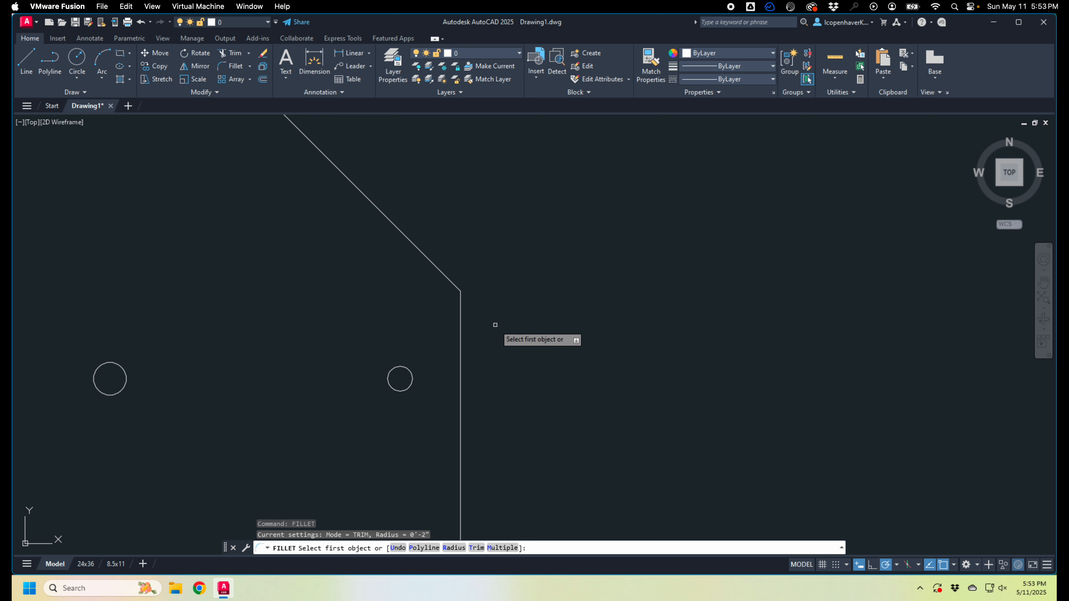
text(r)
key(Return)
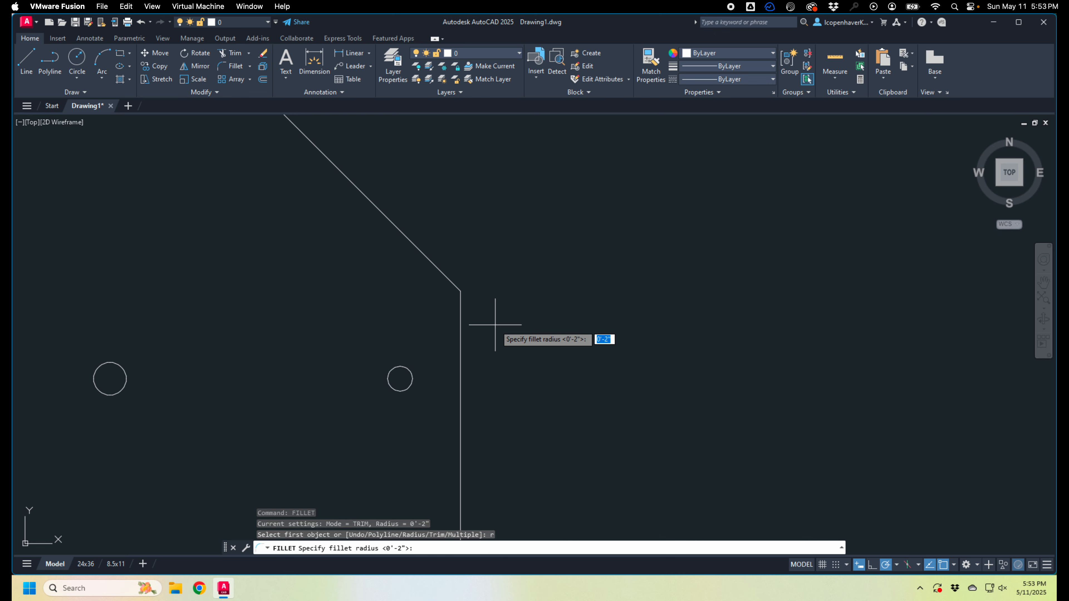
key(Return)
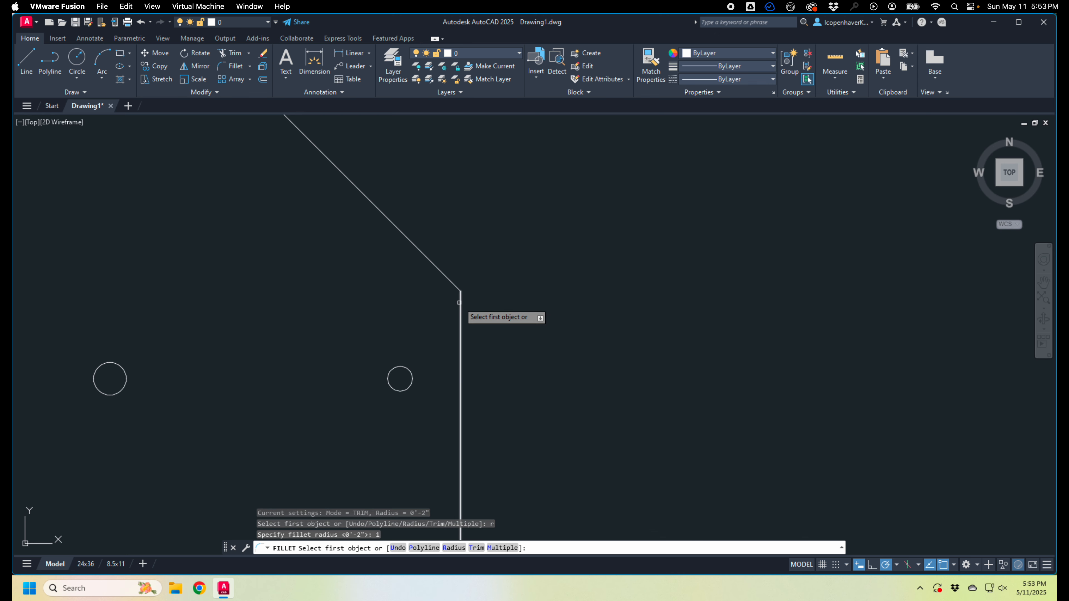
click(460, 302)
click(452, 285)
Step: Use Fillet with the Multiple option to round the corner between the right slanted edge and the top edge at 1 inch
scroll(506, 382, down, 5)
scroll(506, 374, up, 3)
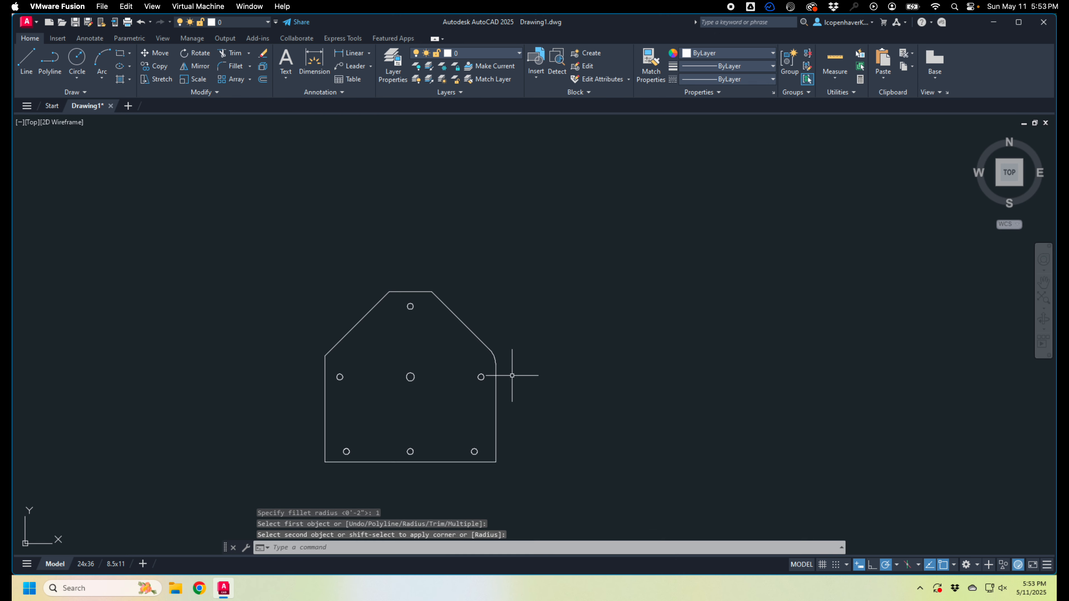
middle_drag(420, 361, 460, 338)
key(Return)
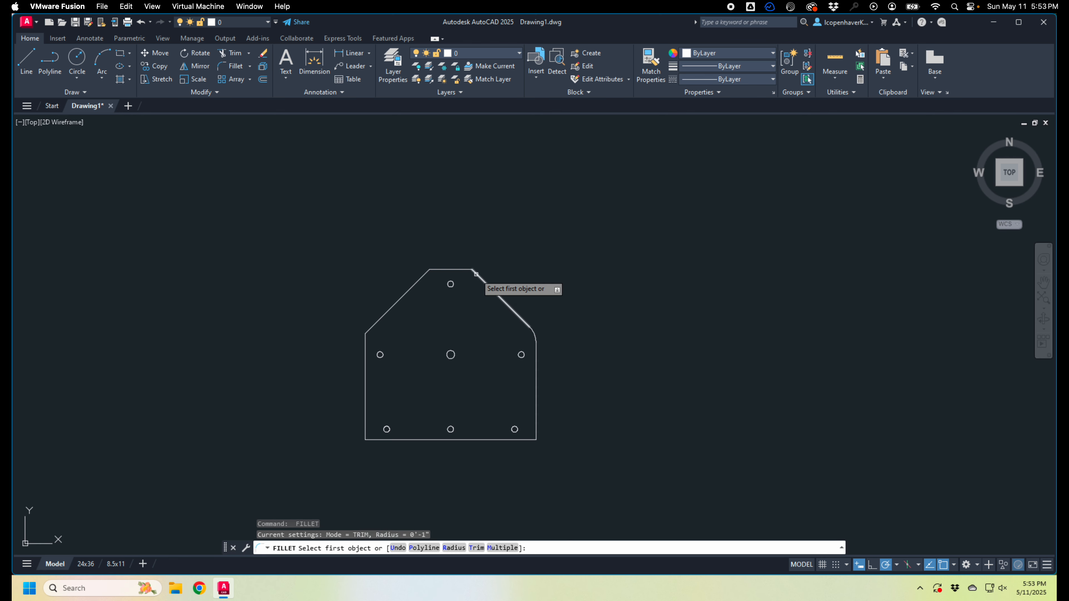
text(,)
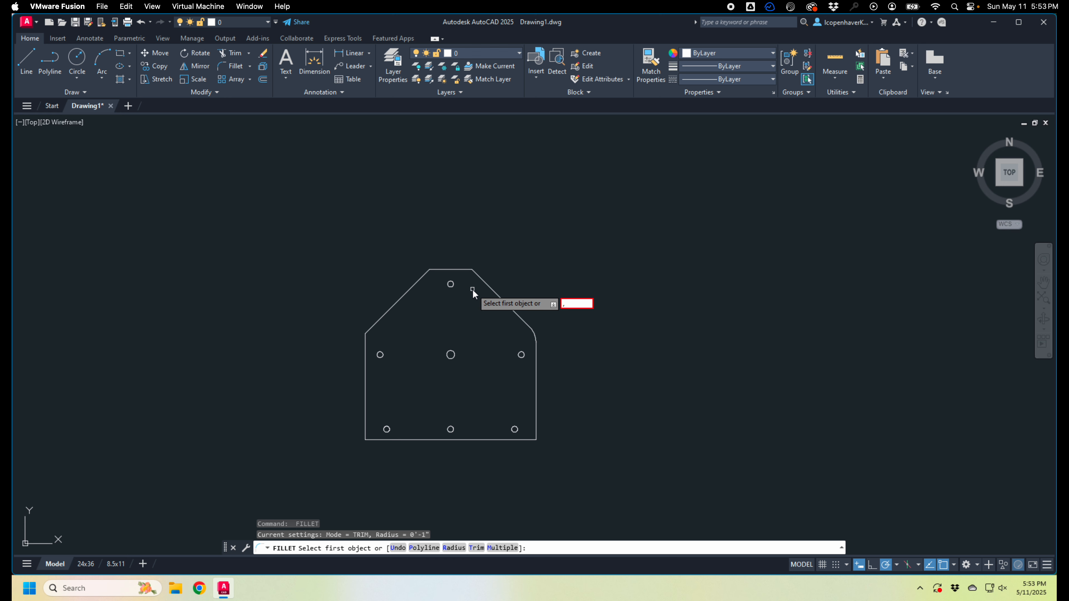
text(m)
key(Return)
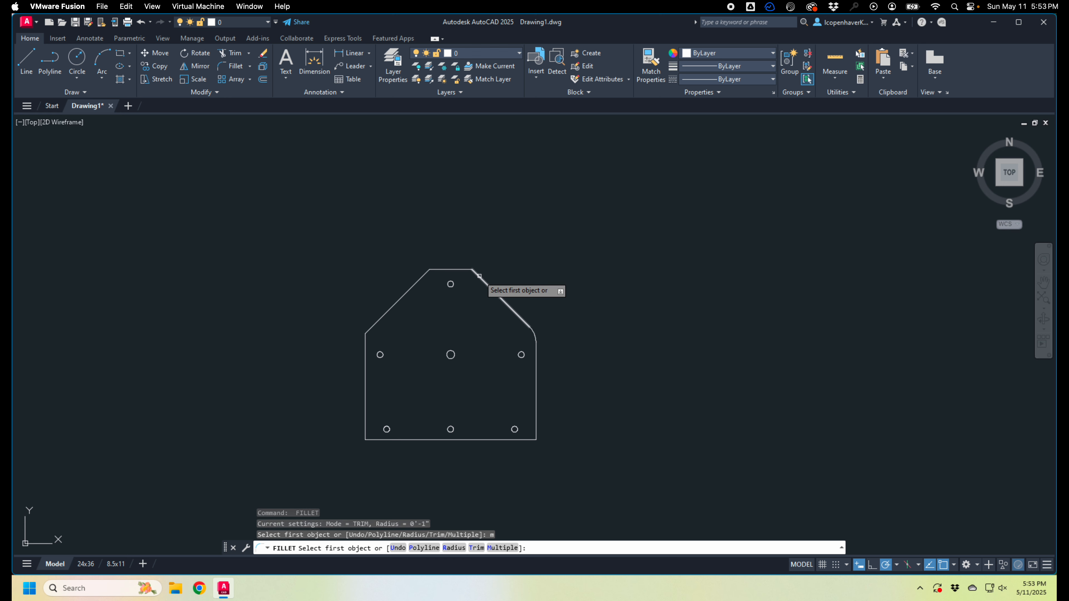
click(480, 276)
click(452, 270)
Step: Fillet both ends of the outline's left slanted edge with the same 1-inch radius and end the command
click(438, 270)
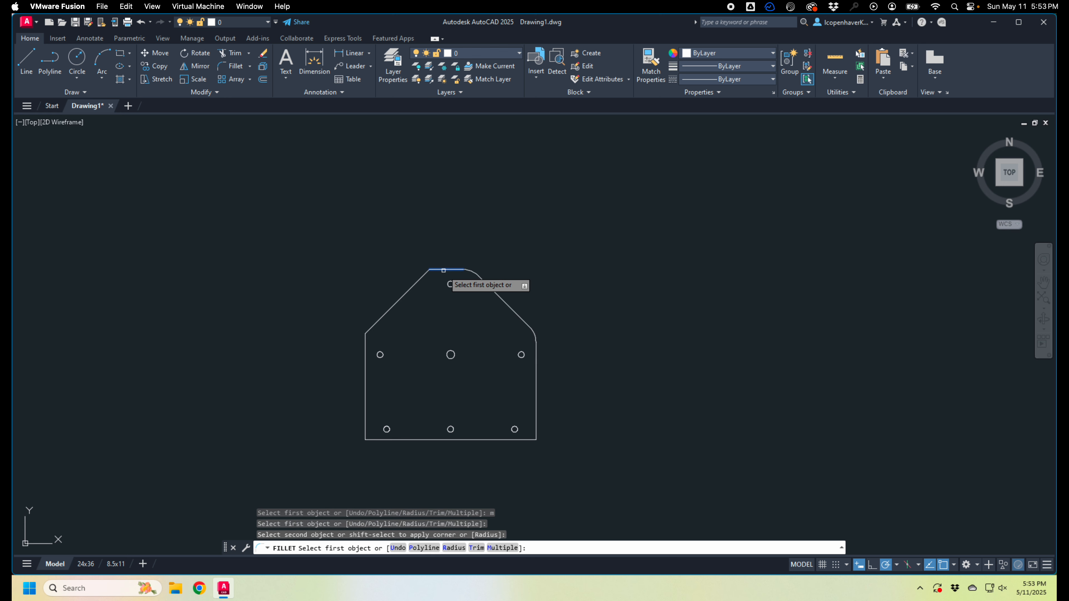
click(423, 275)
click(374, 325)
click(367, 342)
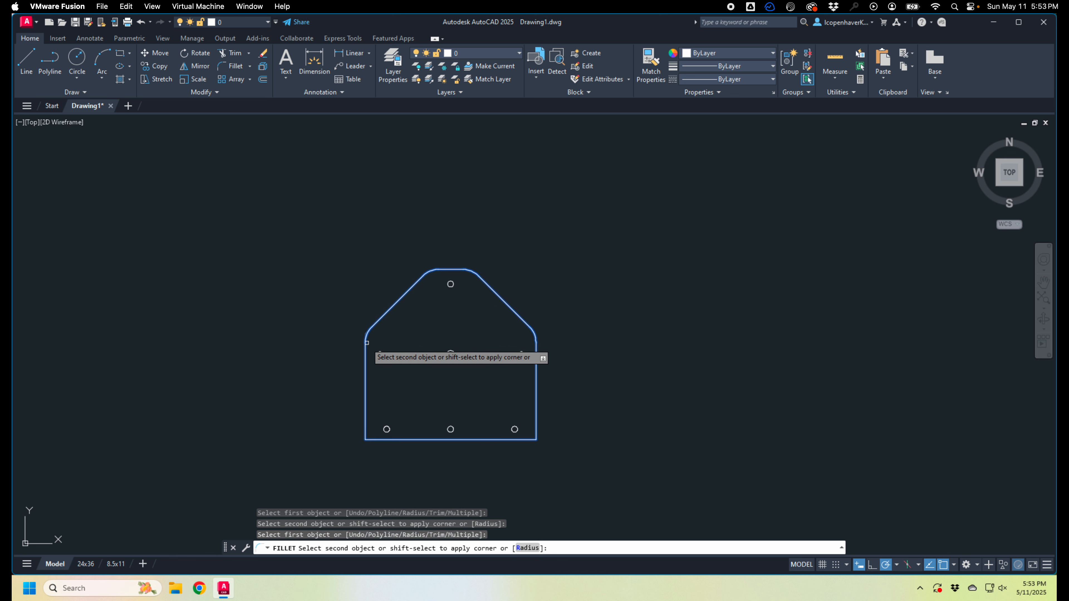
click(367, 343)
scroll(551, 348, down, 5)
scroll(494, 348, up, 5)
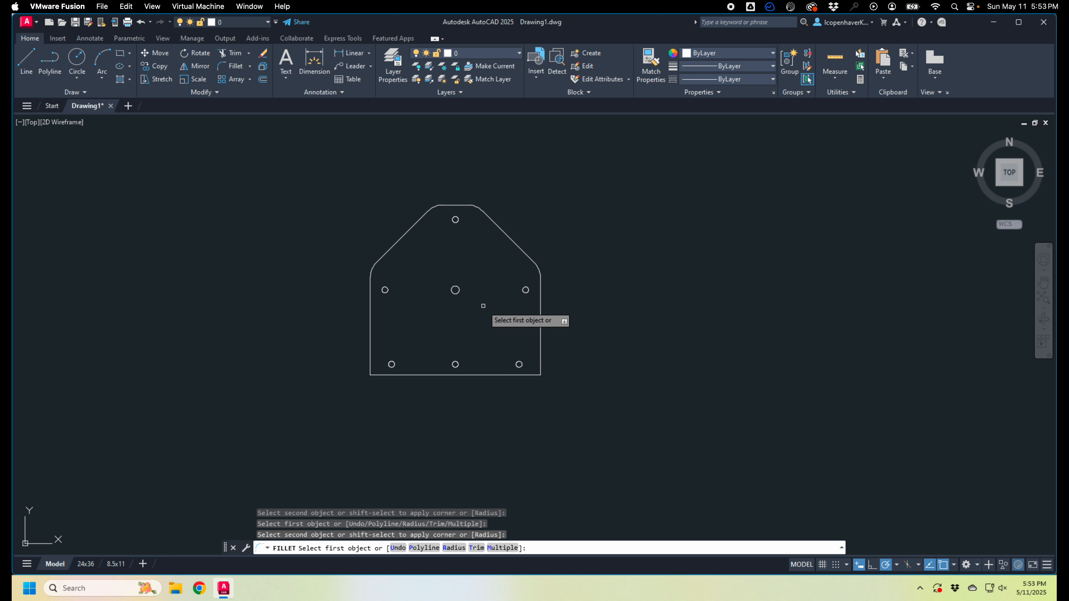
key(Escape)
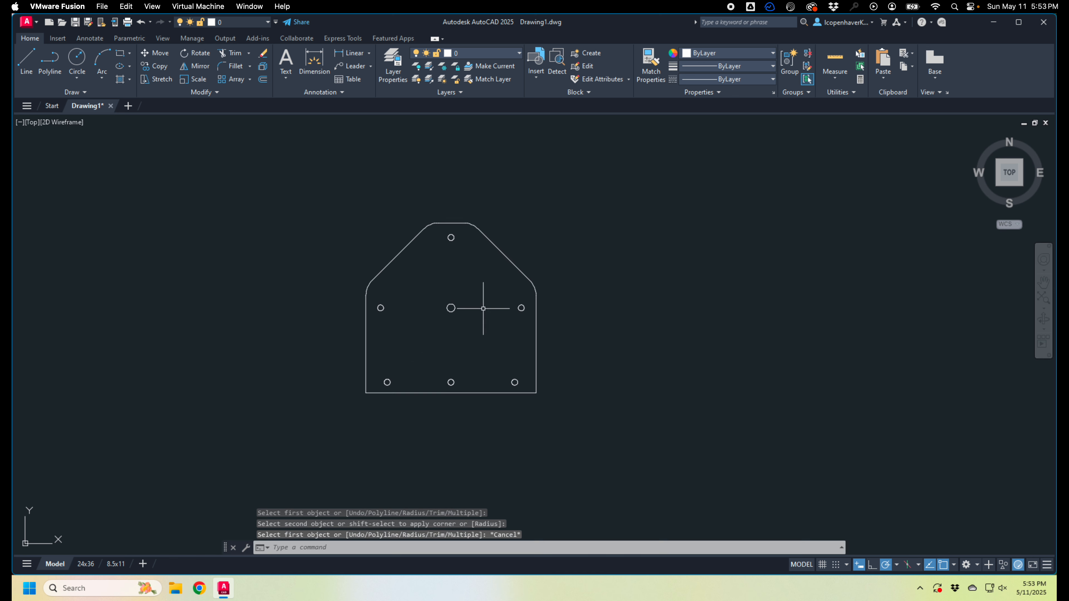
click(566, 342)
click(520, 342)
middle_drag(601, 341, 563, 344)
key(Escape)
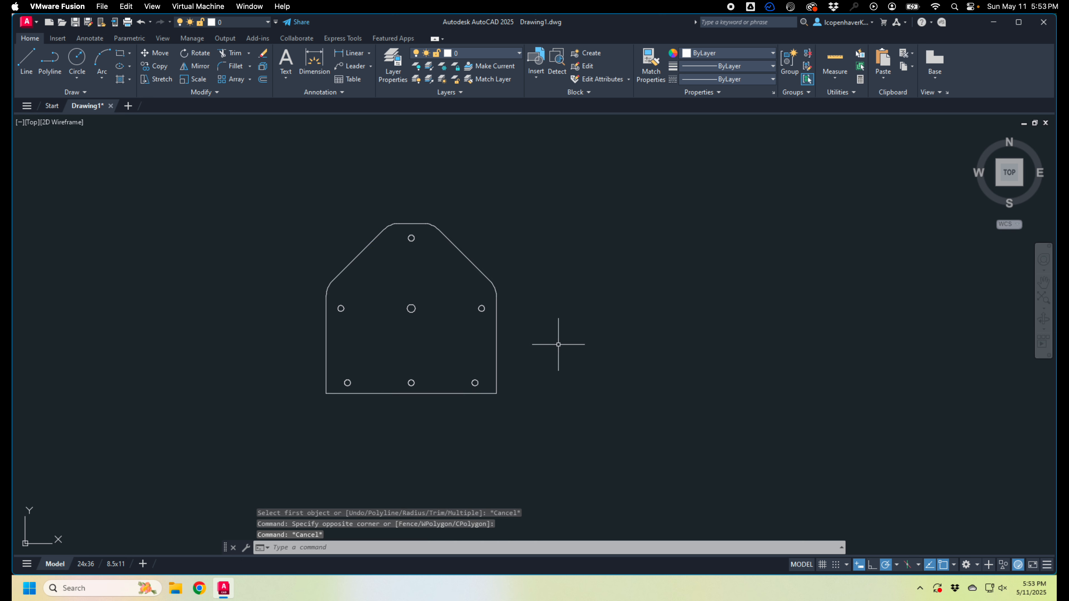
scroll(497, 342, down, 2)
scroll(498, 343, up, 2)
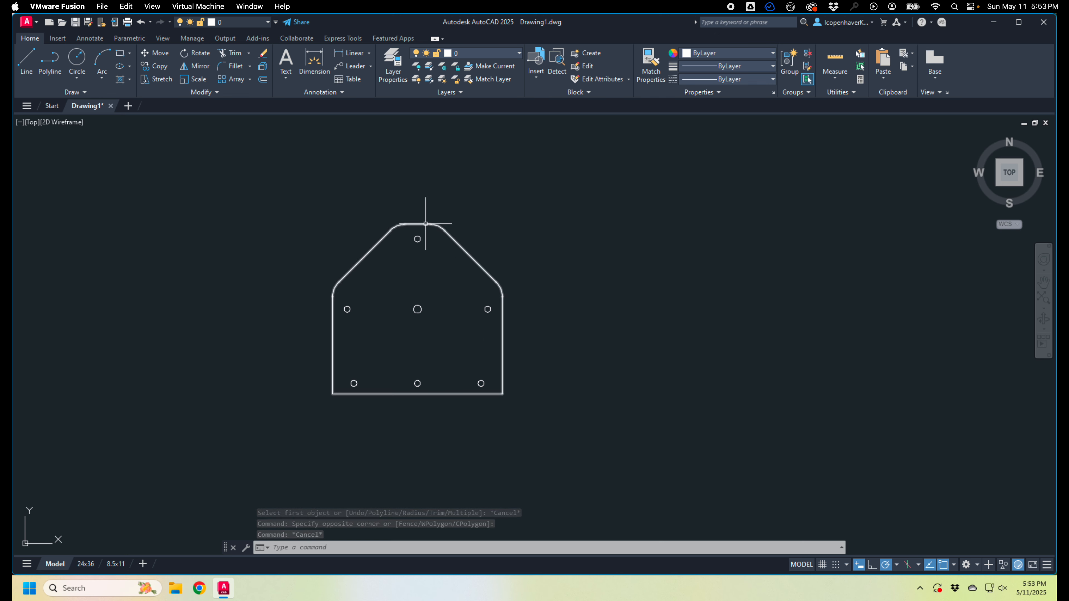
middle_drag(400, 301, 393, 272)
scroll(422, 293, up, 3)
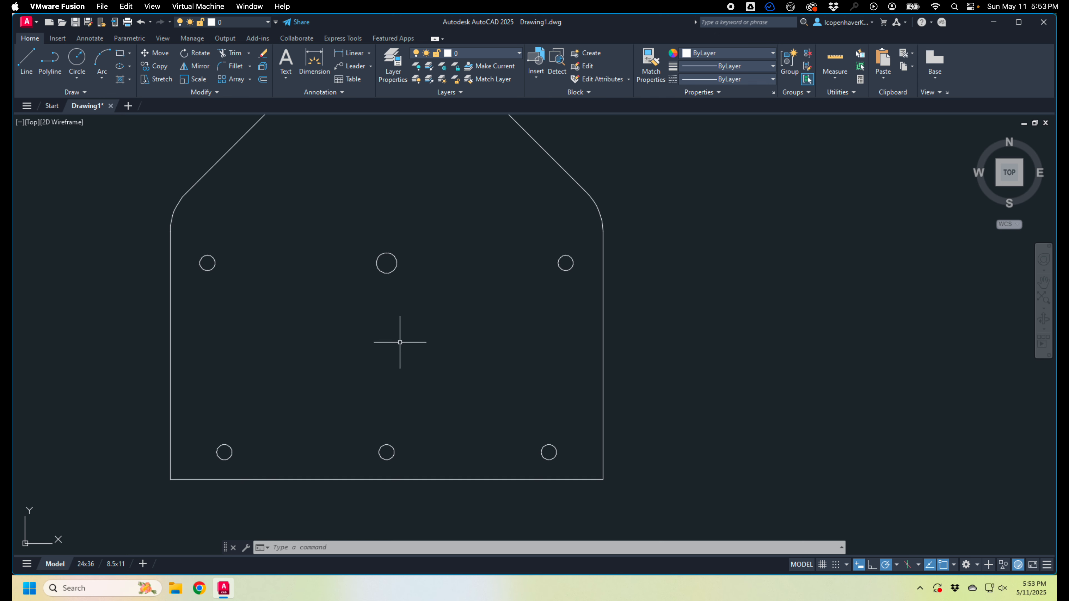
mouse_move(466, 417)
middle_down()
mouse_move(475, 375)
mouse_move(465, 461)
middle_up()
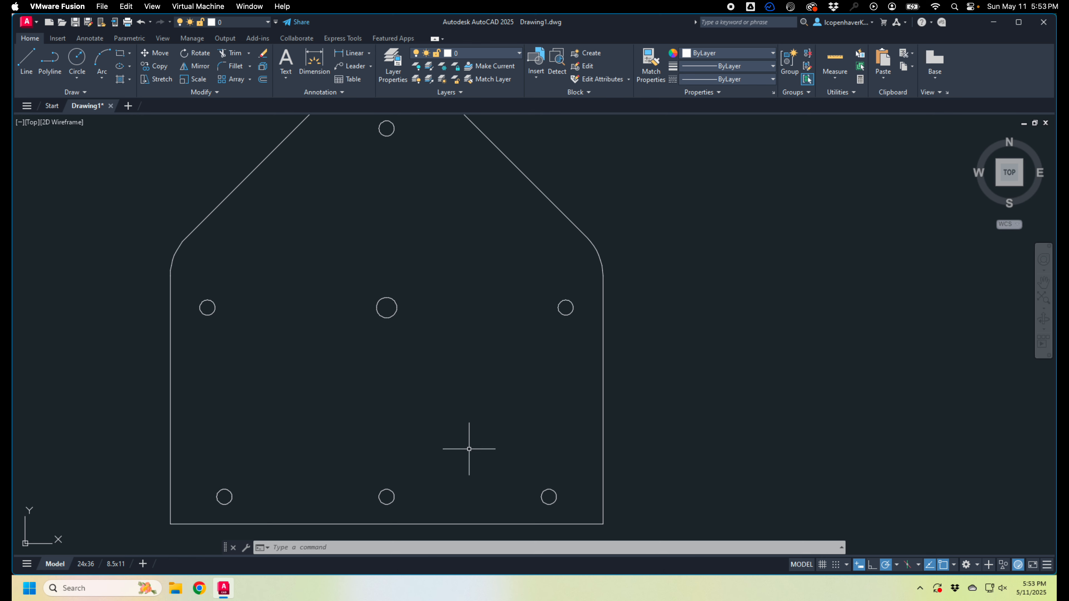
scroll(470, 446, down, 2)
scroll(628, 389, down, 4)
mouse_move(628, 389)
middle_down()
mouse_move(554, 377)
mouse_move(548, 332)
middle_up()
scroll(546, 327, up, 2)
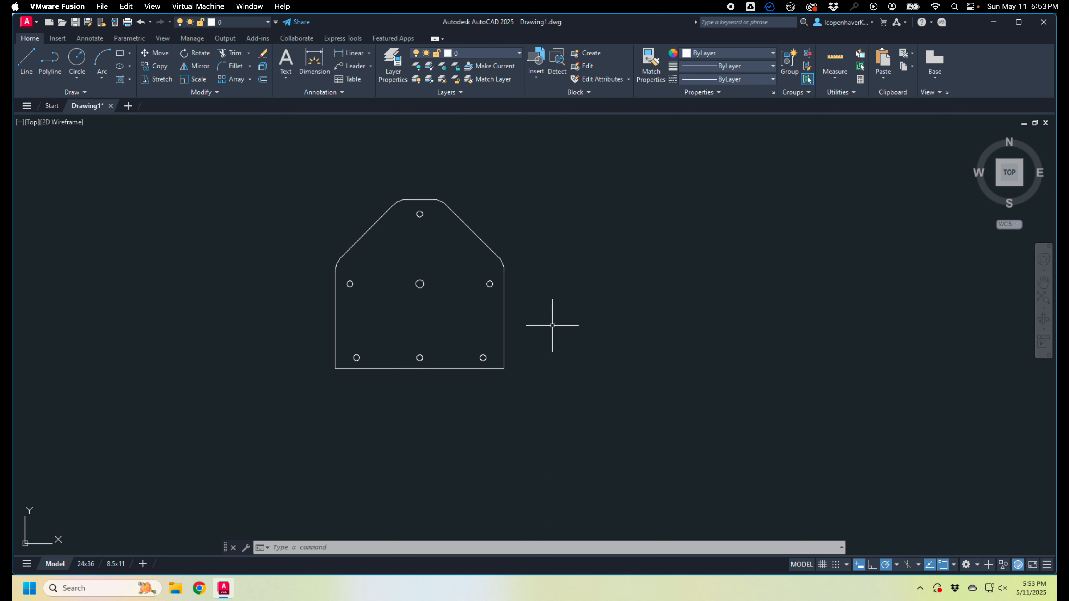